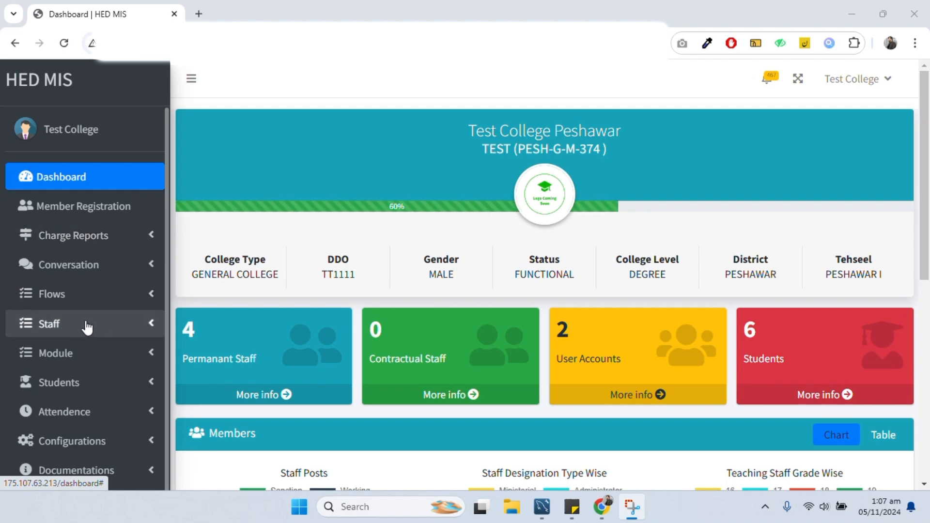
- Open the Permanent Staff list and review its staff rows
{"action": "left_click", "coordinate": [267, 405]}
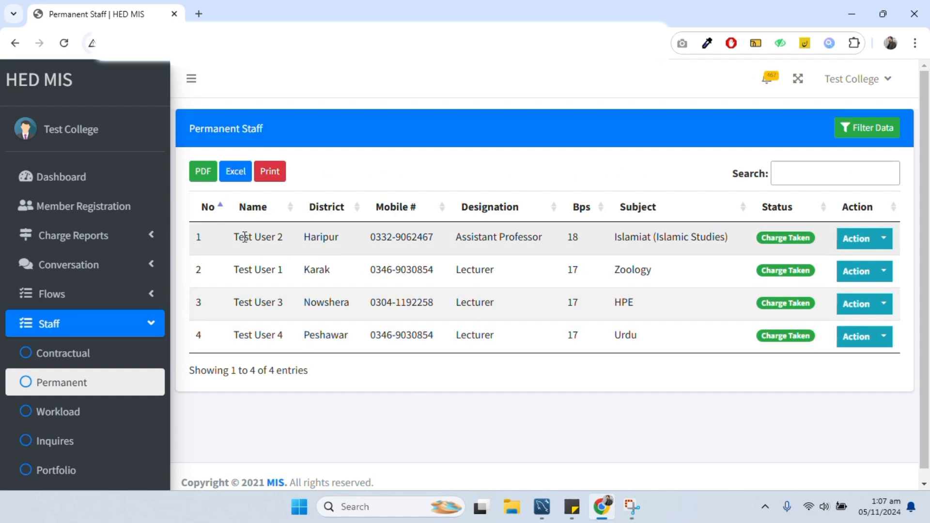
{"action": "left_click_drag", "start_coordinate": [235, 236], "coordinate": [345, 284]}
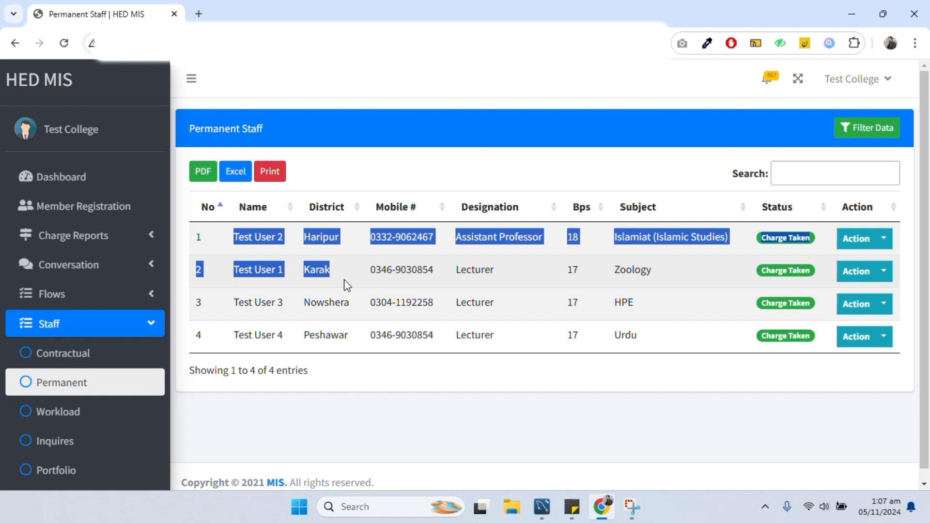
{"action": "left_click_drag", "start_coordinate": [347, 285], "coordinate": [656, 347]}
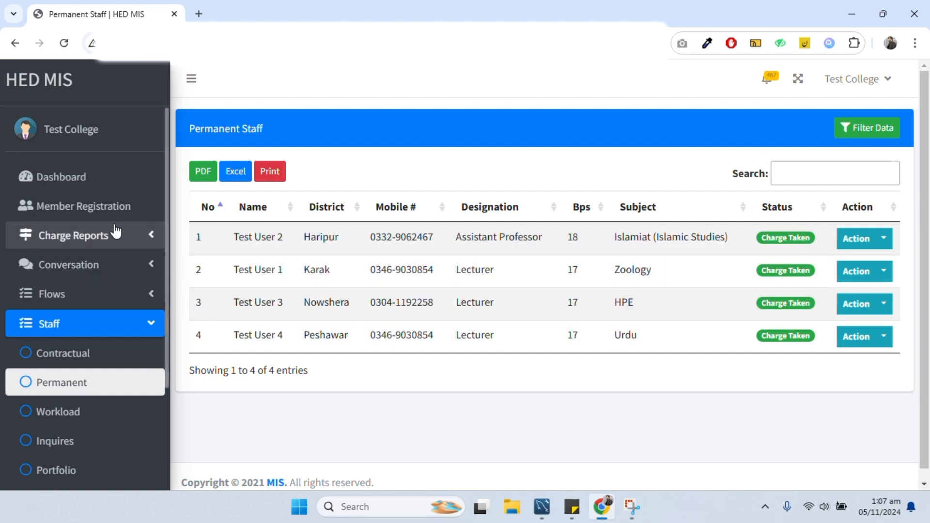
- Check the charge assumption records and the college's FUNCTIONAL status
{"action": "left_click", "coordinate": [101, 242]}
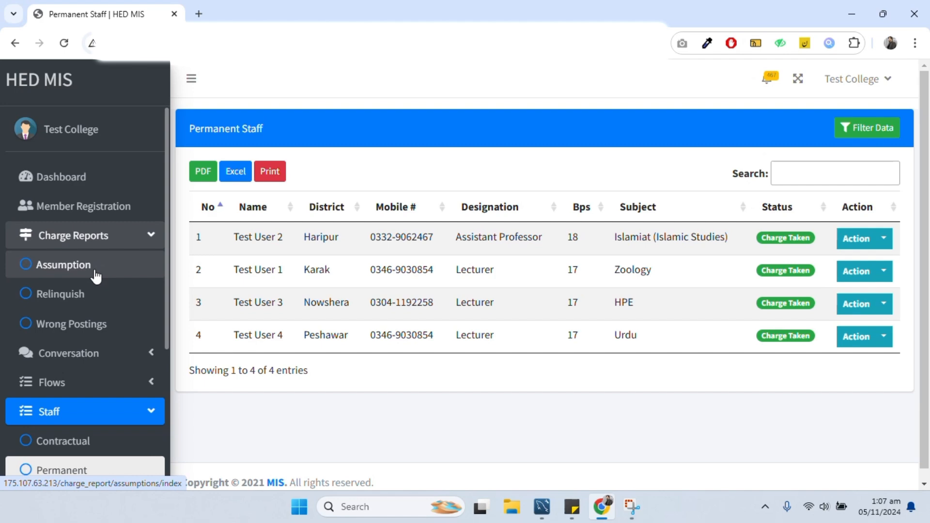
{"action": "left_click", "coordinate": [83, 189]}
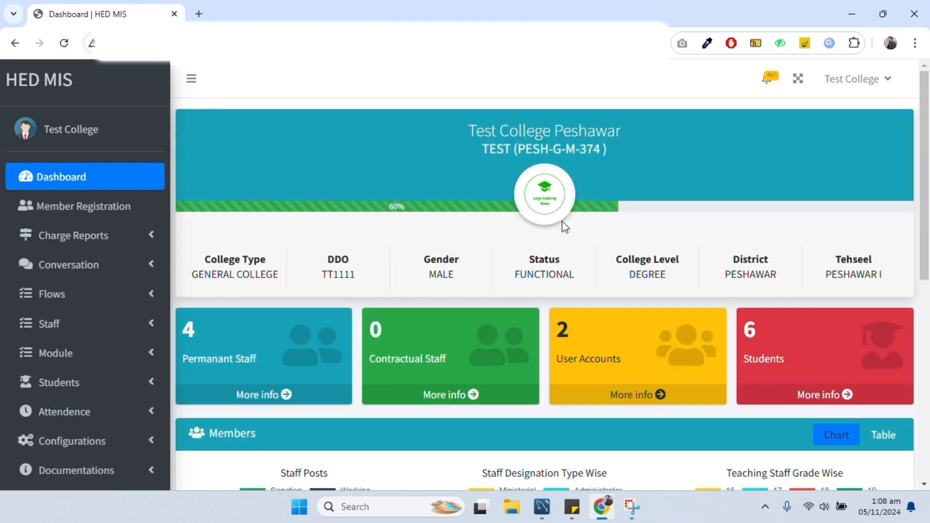
{"action": "left_click_drag", "start_coordinate": [531, 259], "coordinate": [582, 277]}
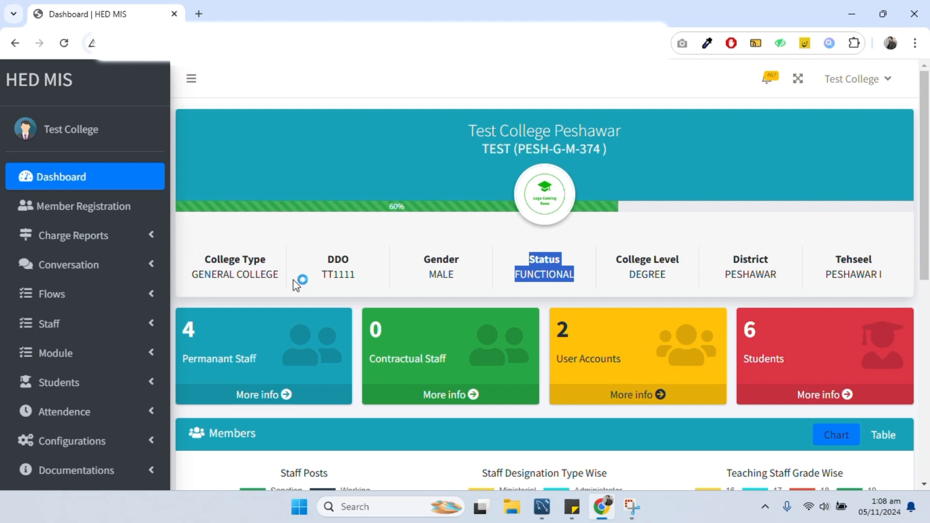
- Reopen the Permanent Staff list to review the four staff's designations and grades, then right-click the Test College link
{"action": "left_click", "coordinate": [282, 397]}
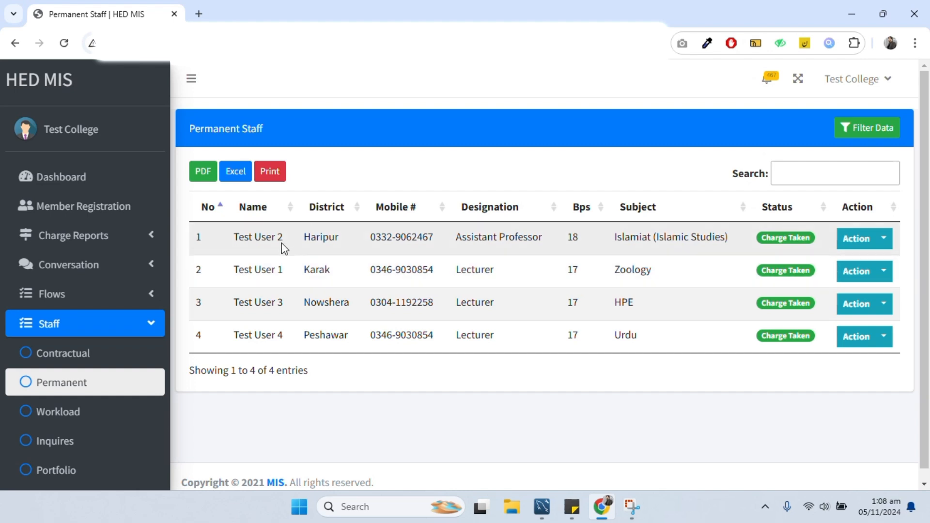
{"action": "left_click_drag", "start_coordinate": [233, 237], "coordinate": [387, 339]}
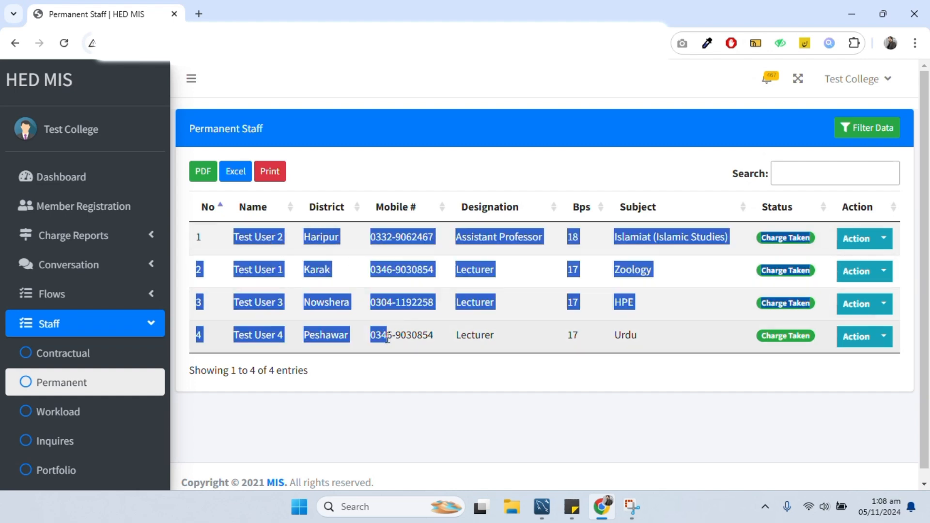
{"action": "left_click", "coordinate": [378, 338]}
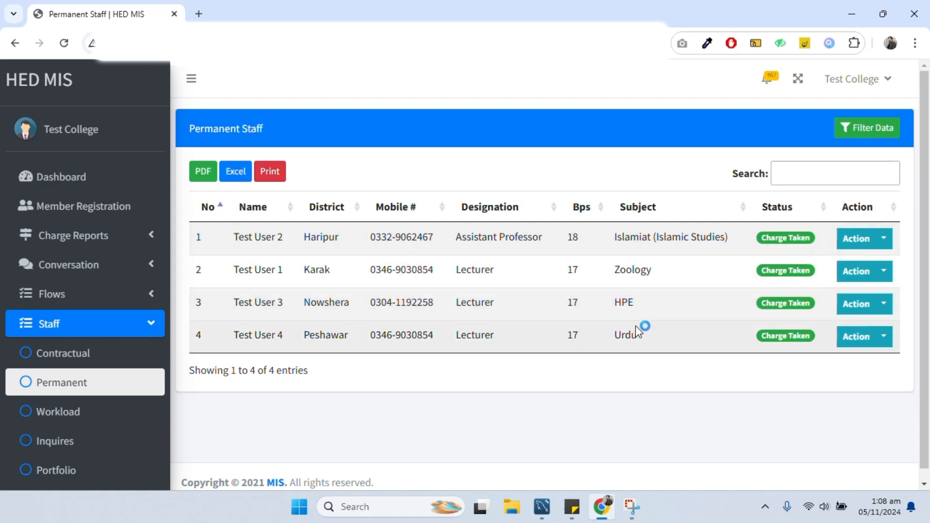
{"action": "left_click_drag", "start_coordinate": [635, 325], "coordinate": [586, 270]}
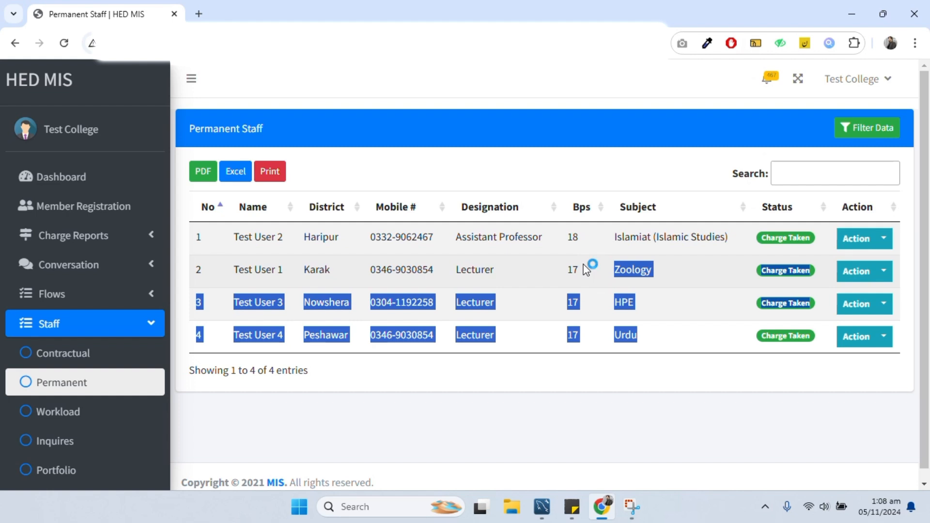
{"action": "left_click", "coordinate": [586, 269]}
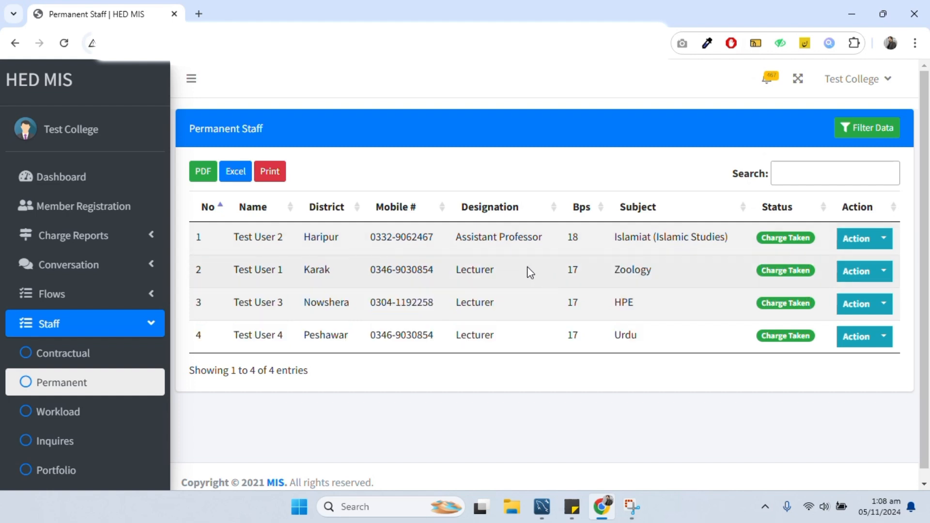
{"action": "left_click_drag", "start_coordinate": [529, 272], "coordinate": [629, 335]}
{"action": "left_click_drag", "start_coordinate": [643, 236], "coordinate": [490, 233]}
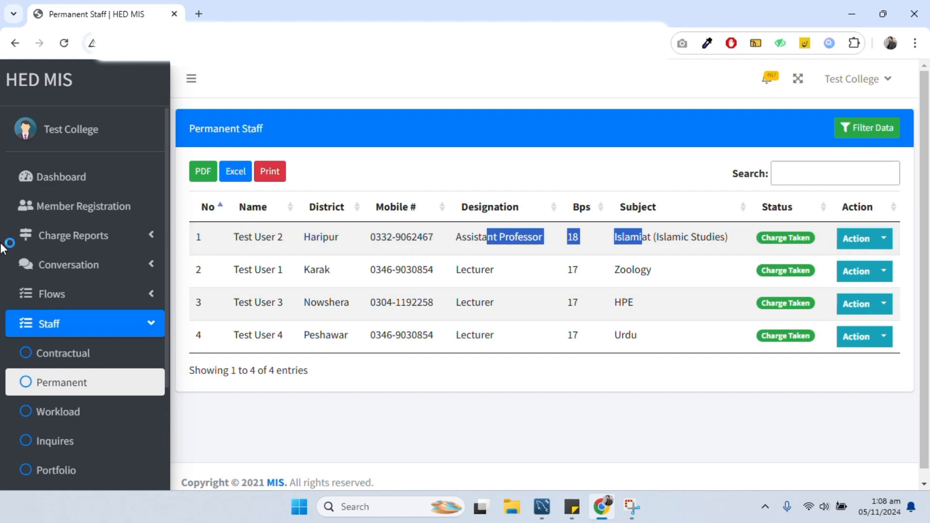
{"action": "right_click", "coordinate": [69, 129]}
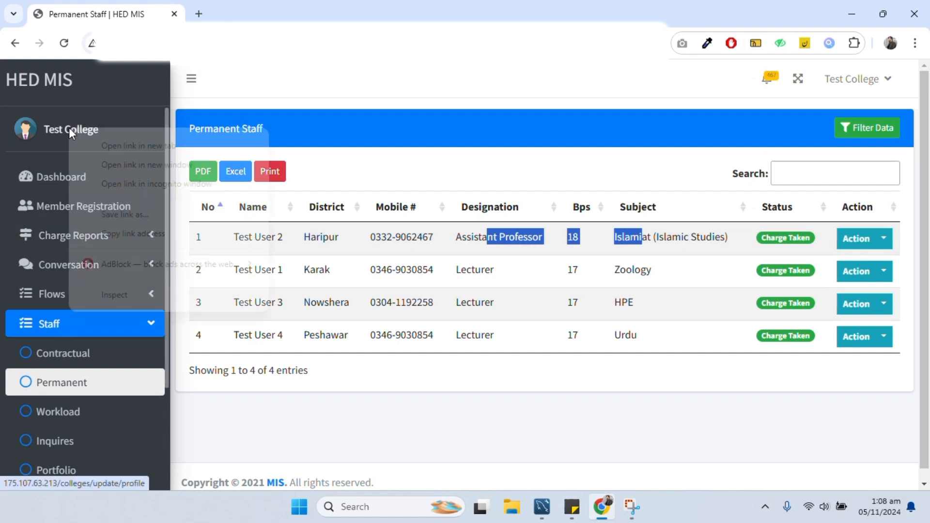
- Open Test College in a new tab and check its Lecturer and Assistant Professor sanctioned post counts
{"action": "left_click", "coordinate": [99, 145]}
{"action": "left_click", "coordinate": [265, 17]}
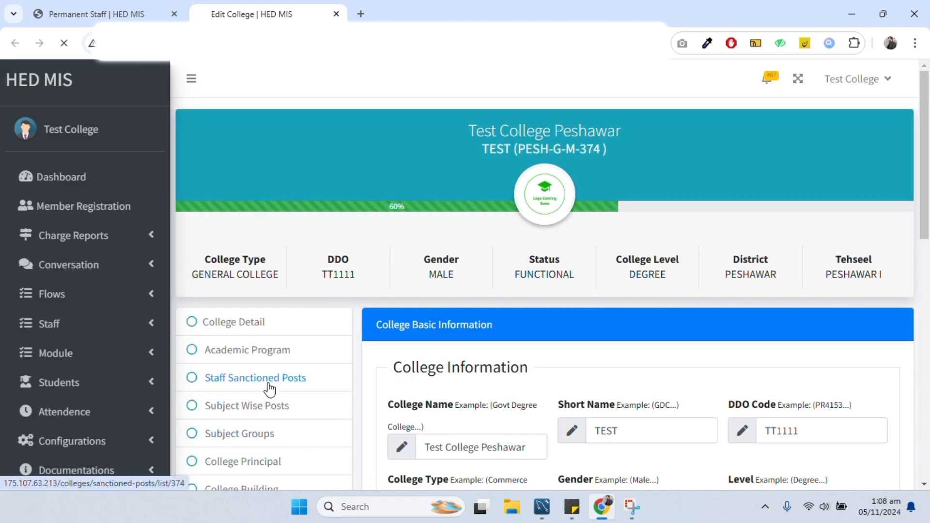
{"action": "left_click", "coordinate": [270, 387]}
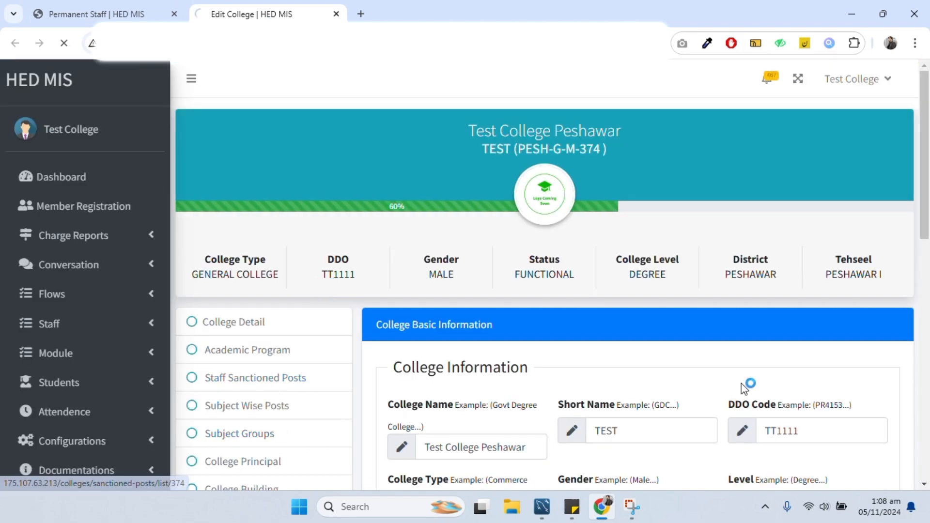
{"action": "scroll", "coordinate": [736, 400], "scroll_direction": "down", "scroll_amount": 1}
{"action": "scroll", "coordinate": [680, 352], "scroll_direction": "down", "scroll_amount": 3}
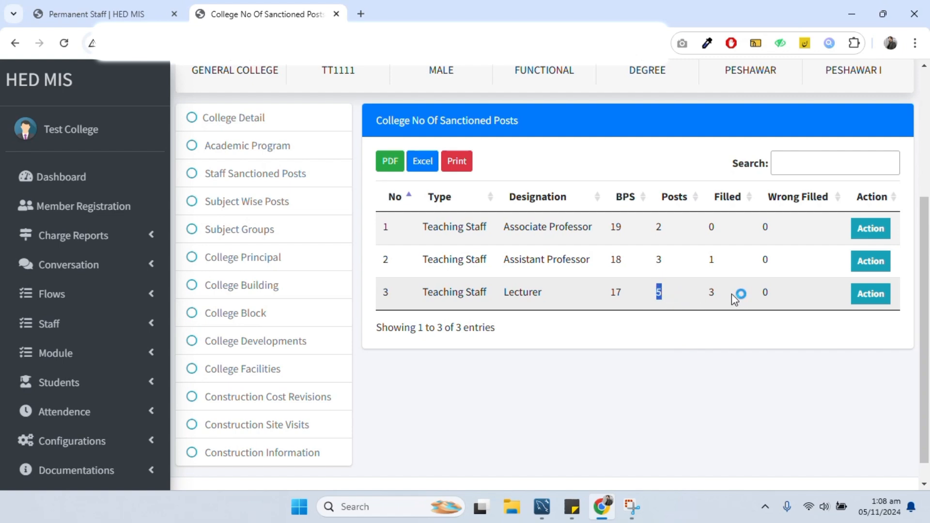
{"action": "double_click", "coordinate": [711, 293]}
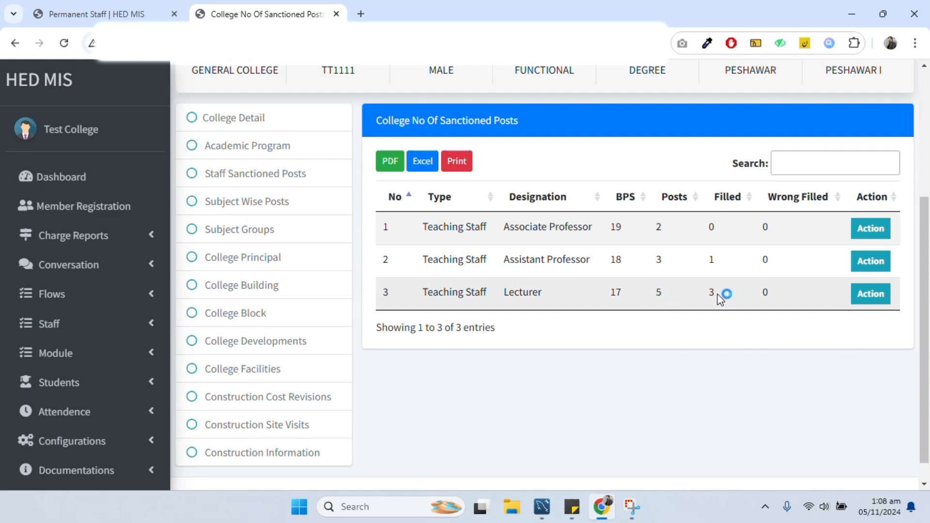
{"action": "double_click", "coordinate": [658, 260]}
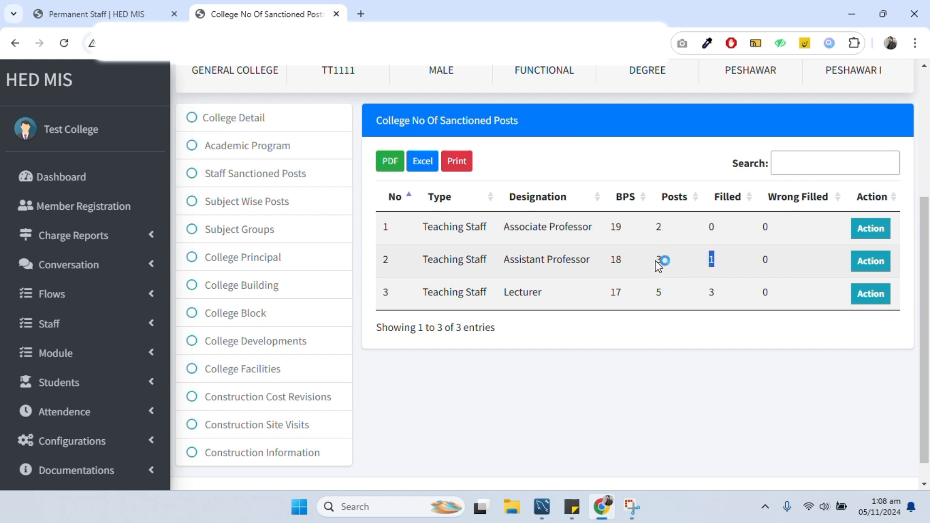
- Return to the Permanent Staff tab and review the staff rows again
{"action": "left_click", "coordinate": [97, 14]}
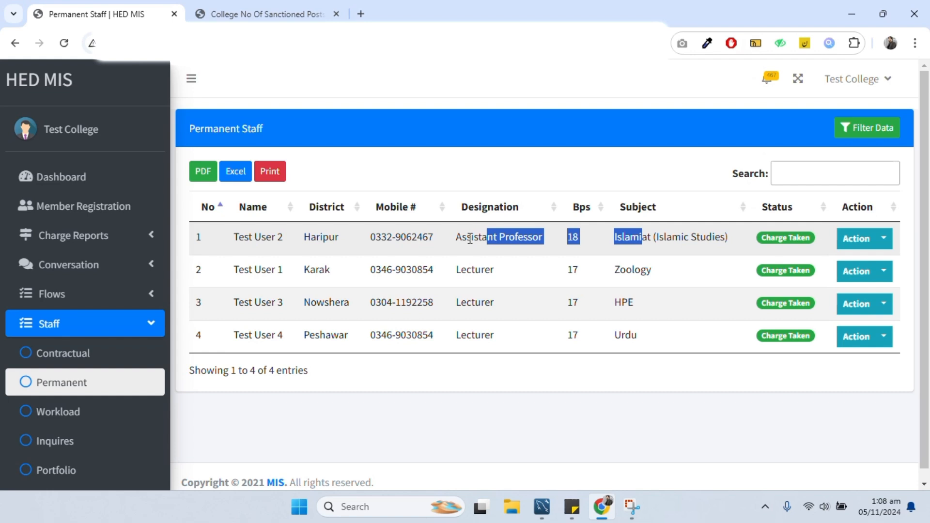
{"action": "left_click", "coordinate": [429, 279]}
{"action": "left_click", "coordinate": [377, 242]}
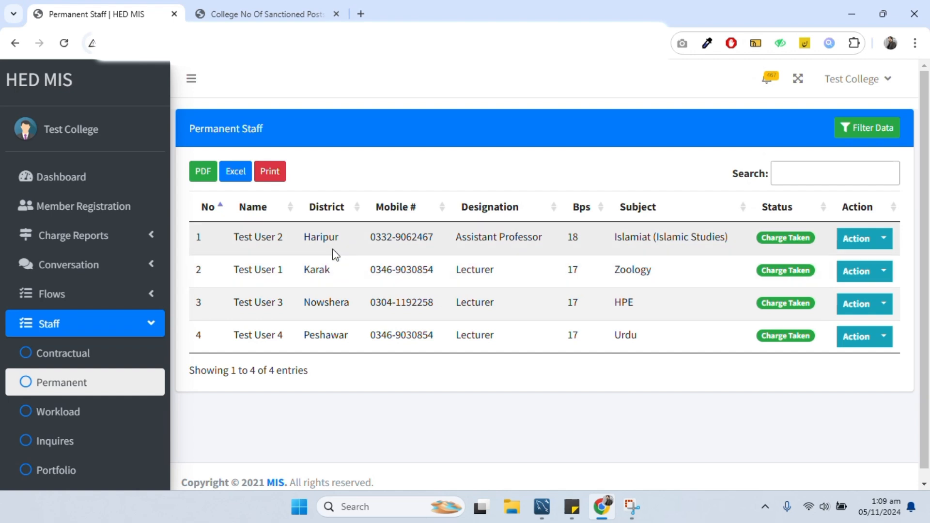
{"action": "left_click_drag", "start_coordinate": [239, 236], "coordinate": [637, 328]}
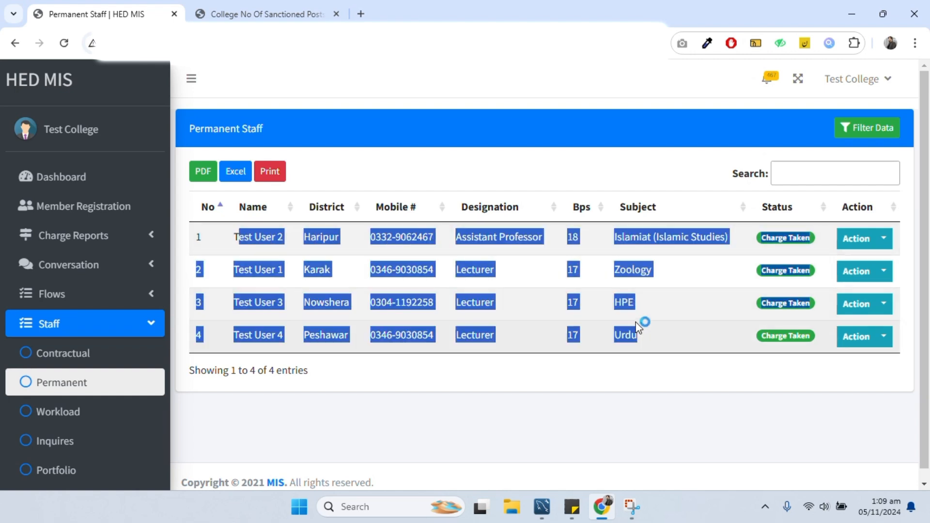
{"action": "left_click", "coordinate": [653, 346]}
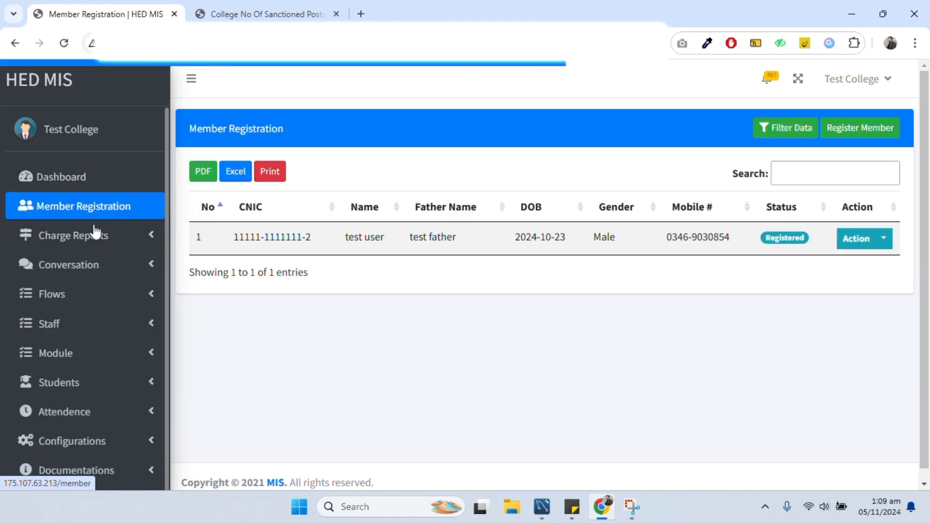
{"action": "left_click", "coordinate": [854, 132]}
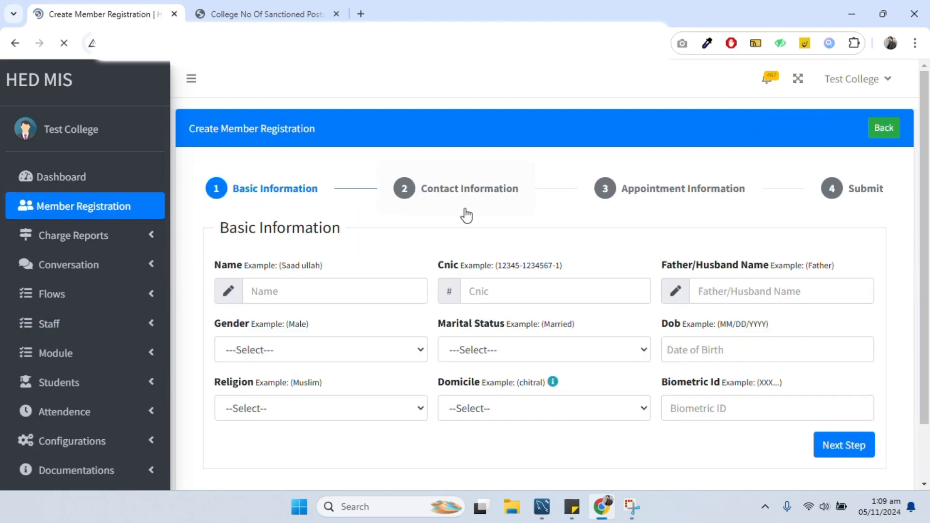
{"action": "scroll", "coordinate": [270, 284], "scroll_direction": "down", "scroll_amount": 2}
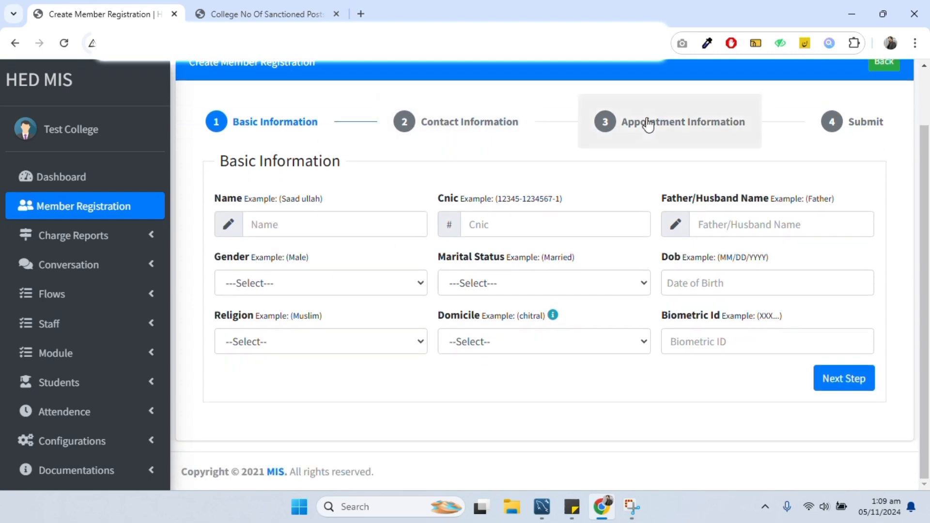
{"action": "left_click", "coordinate": [494, 124]}
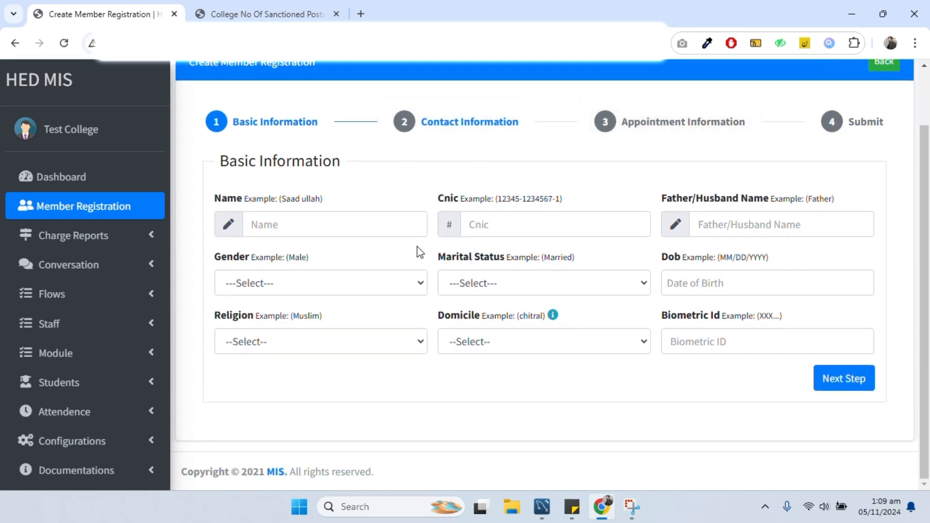
{"action": "left_click", "coordinate": [700, 136]}
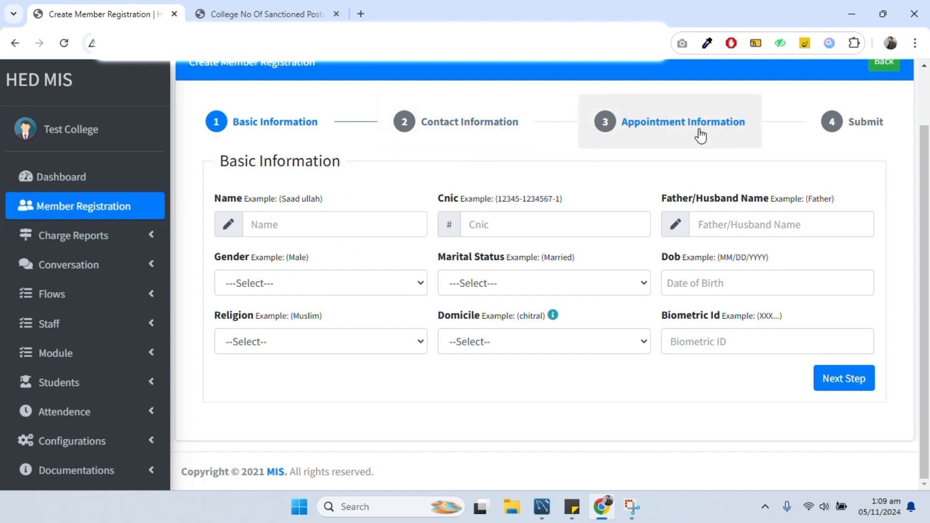
{"action": "left_click", "coordinate": [845, 128]}
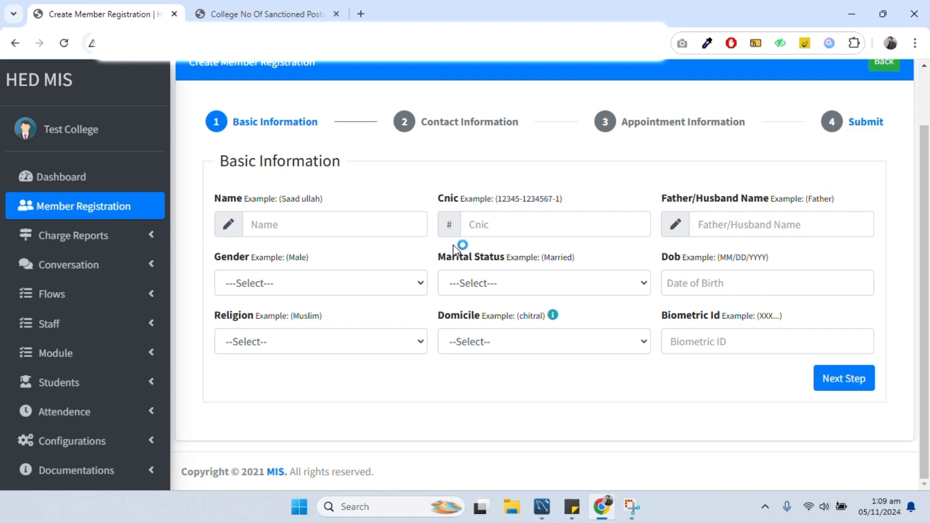
{"action": "left_click", "coordinate": [115, 216]}
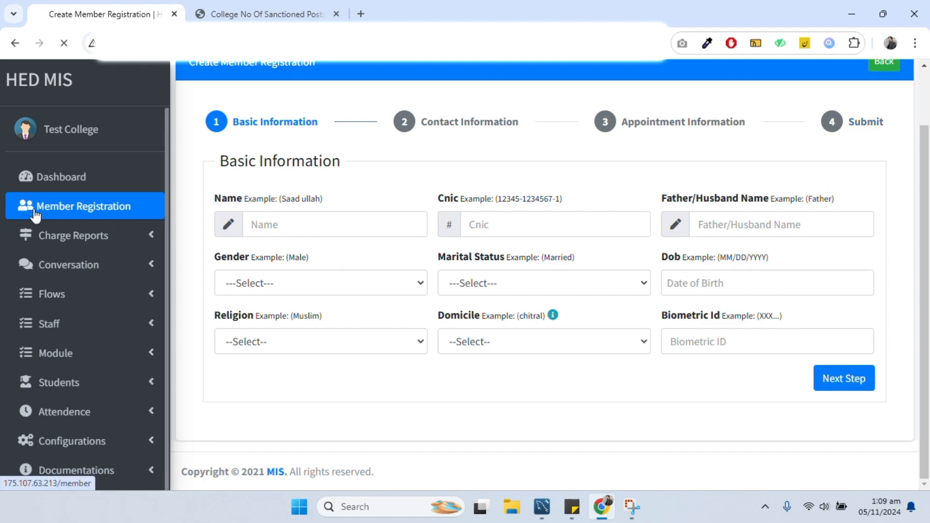
{"action": "left_click_drag", "start_coordinate": [245, 236], "coordinate": [741, 243]}
{"action": "left_click", "coordinate": [328, 260]}
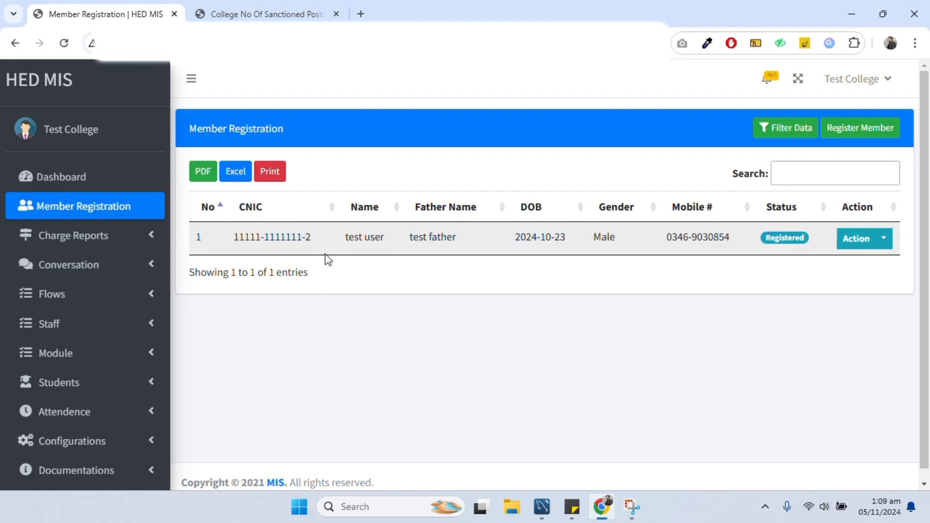
{"action": "left_click_drag", "start_coordinate": [312, 237], "coordinate": [237, 241]}
{"action": "key", "text": "ctrl+c"}
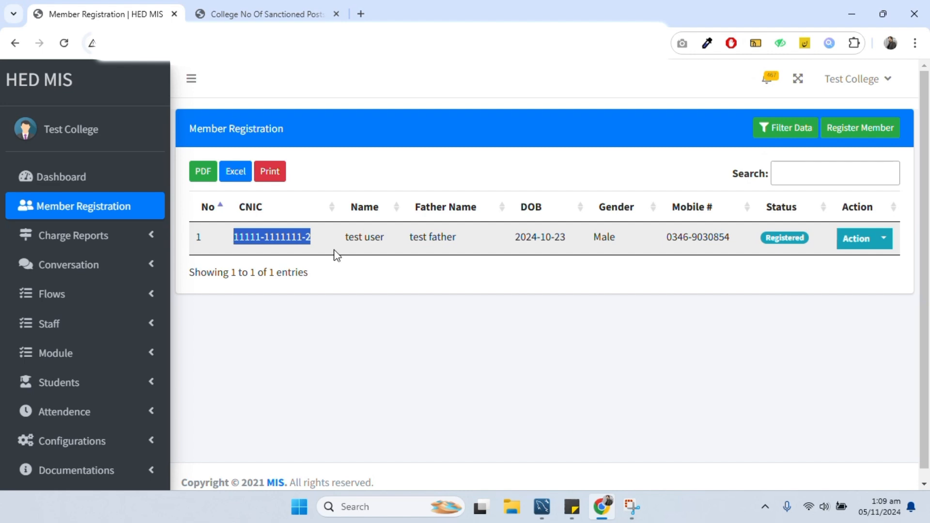
- Look over the charge assumption records, then revisit the Permanent Staff list via the dashboard
{"action": "left_click", "coordinate": [100, 248]}
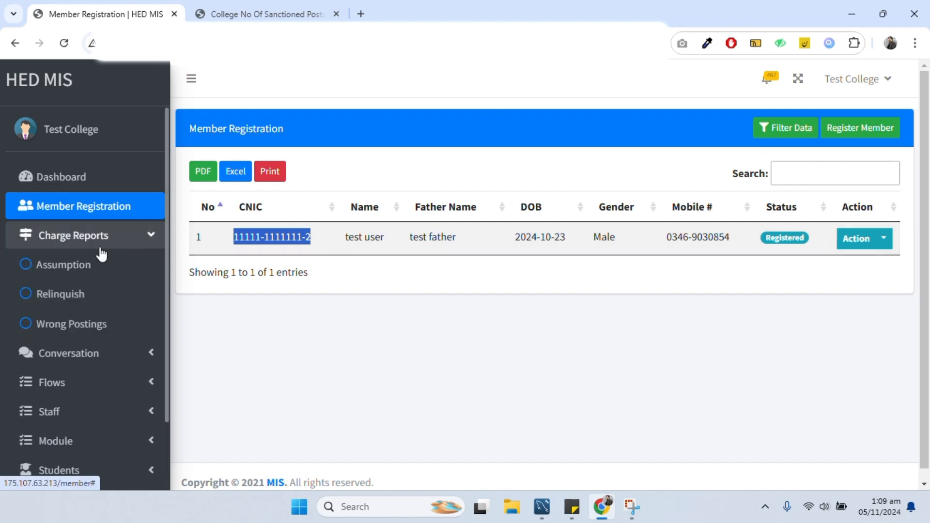
{"action": "left_click", "coordinate": [69, 268]}
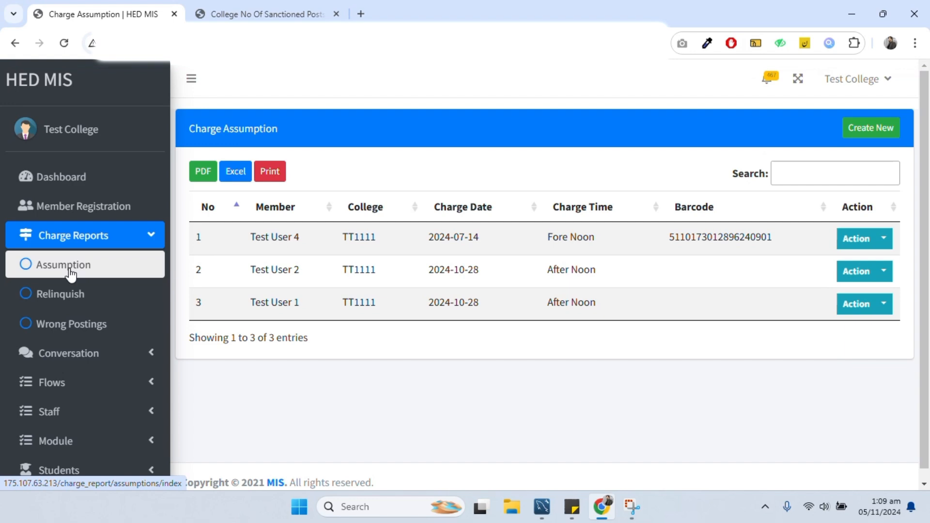
{"action": "left_click", "coordinate": [80, 188]}
{"action": "left_click", "coordinate": [272, 401]}
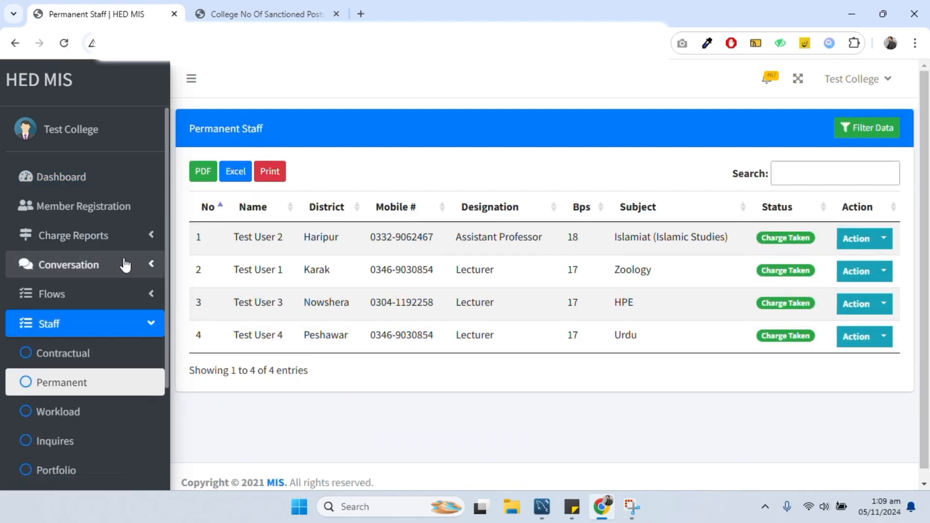
- Start a new Initial Posting charge assumption and submit the member's pasted CNIC
{"action": "left_click", "coordinate": [83, 234]}
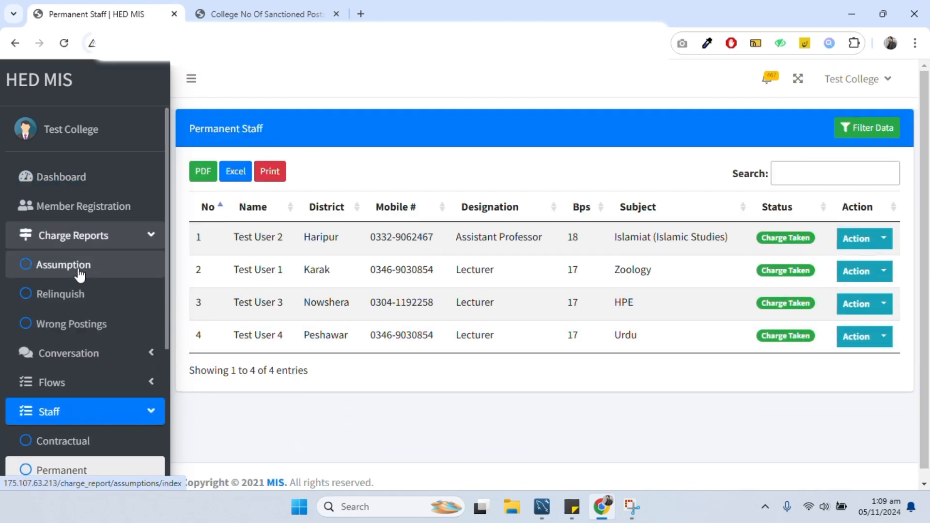
{"action": "left_click", "coordinate": [78, 269]}
{"action": "left_click", "coordinate": [870, 127]}
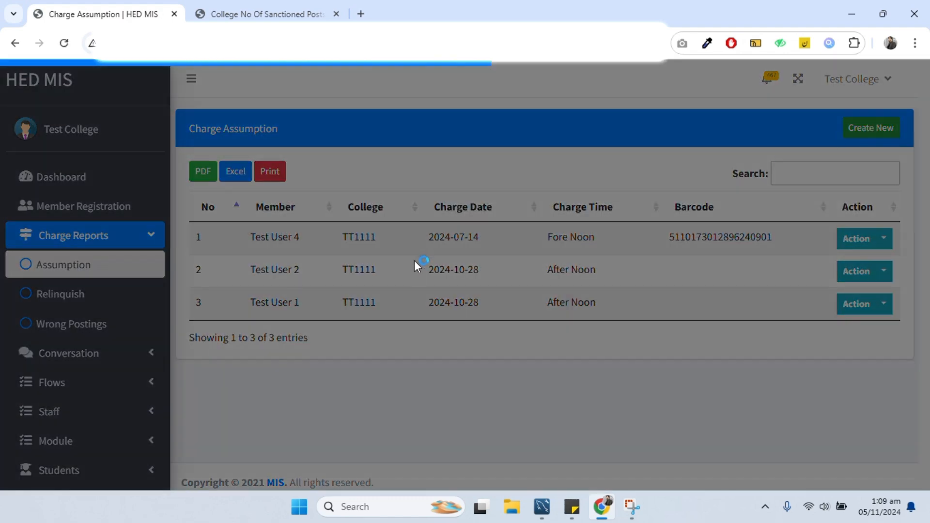
{"action": "left_click", "coordinate": [313, 167]}
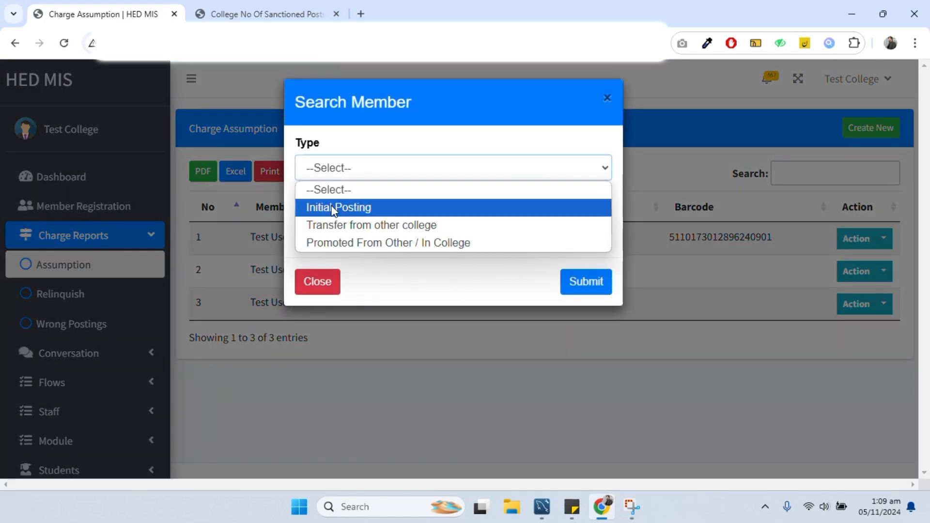
{"action": "left_click", "coordinate": [347, 208]}
{"action": "left_click", "coordinate": [354, 225]}
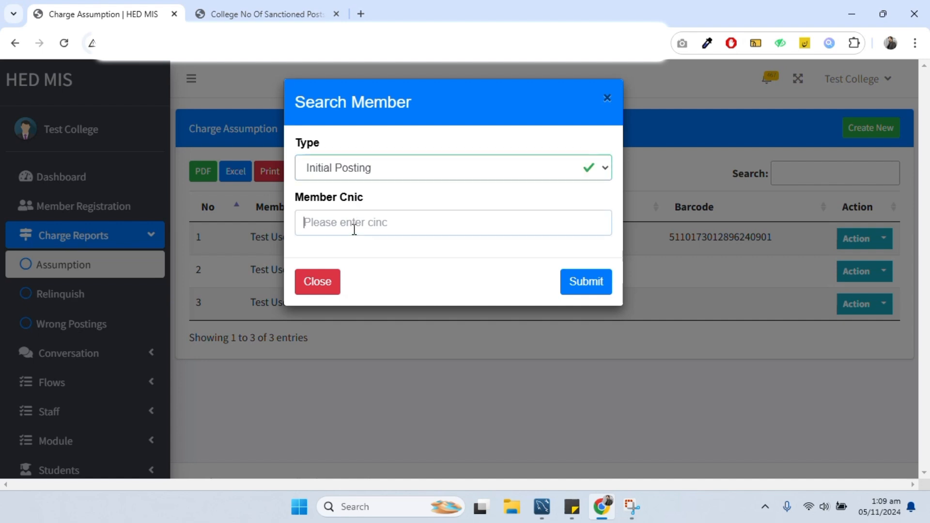
{"action": "key", "text": "ctrl+v"}
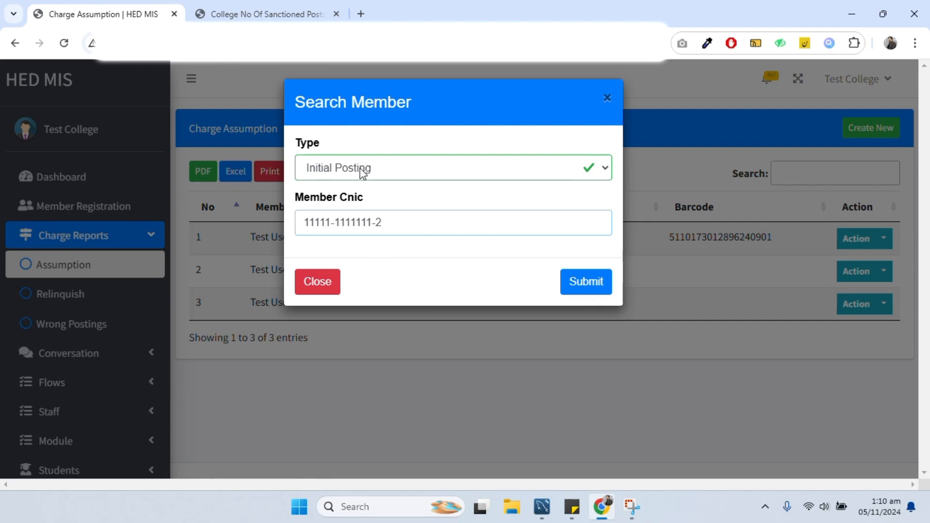
{"action": "left_click", "coordinate": [587, 285]}
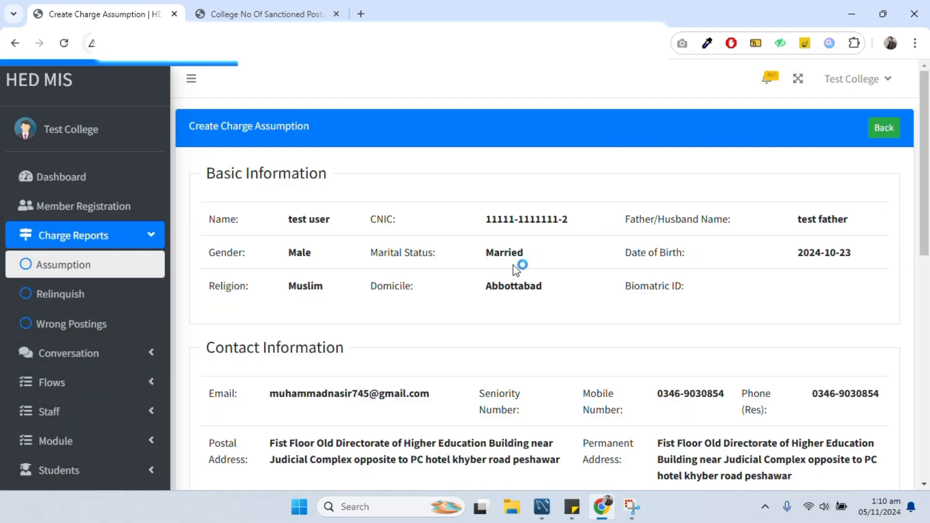
- Fill in the saved notification number and set both notification and charge dates to 05/11/2024
{"action": "scroll", "coordinate": [472, 248], "scroll_direction": "down", "scroll_amount": 5}
{"action": "scroll", "coordinate": [472, 248], "scroll_direction": "up", "scroll_amount": 10}
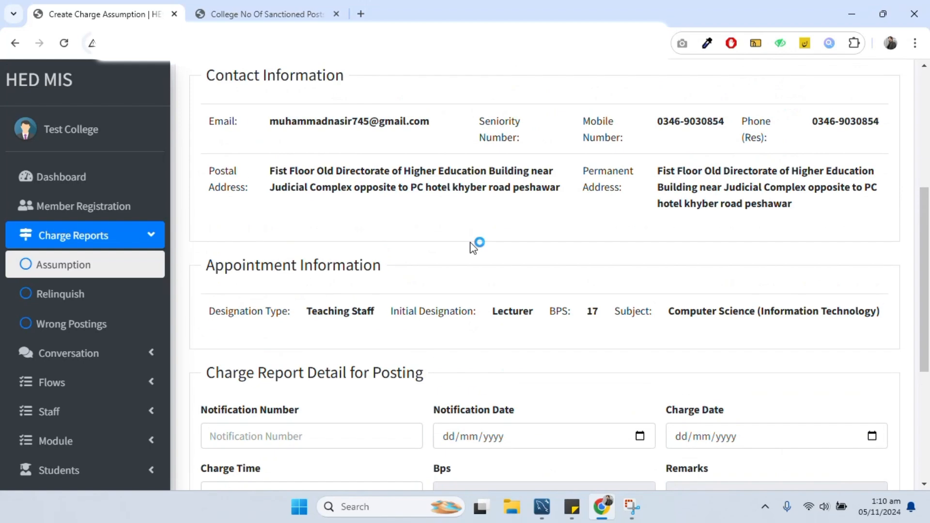
{"action": "scroll", "coordinate": [472, 248], "scroll_direction": "down", "scroll_amount": 1}
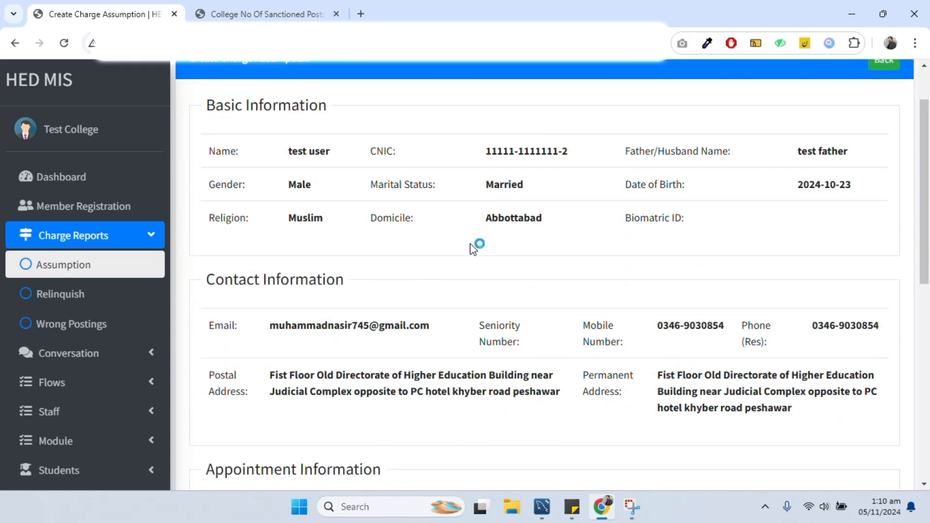
{"action": "scroll", "coordinate": [472, 249], "scroll_direction": "down", "scroll_amount": 7}
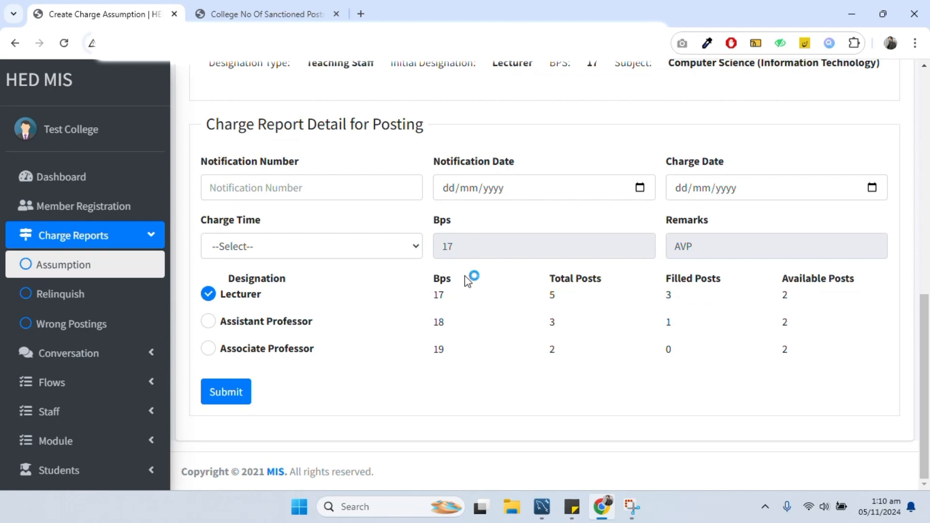
{"action": "left_click", "coordinate": [290, 191]}
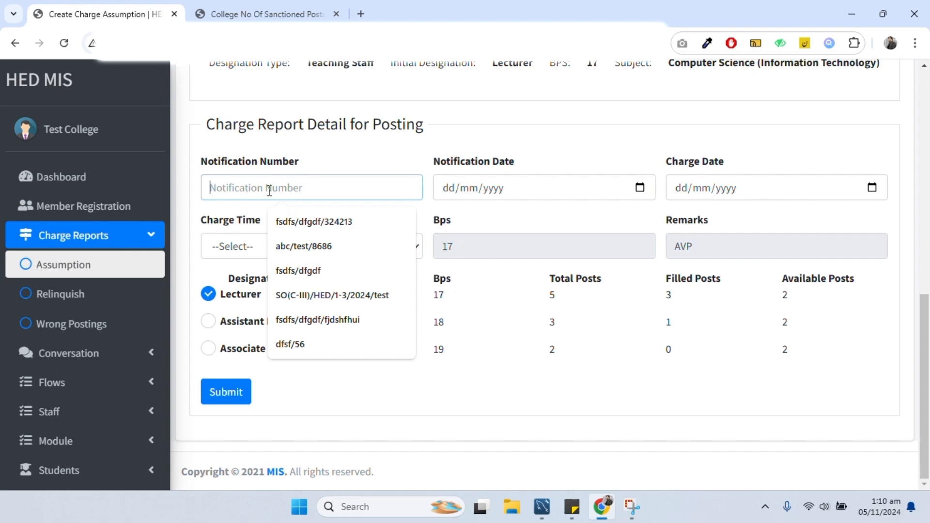
{"action": "left_click", "coordinate": [317, 225]}
{"action": "left_click", "coordinate": [456, 188]}
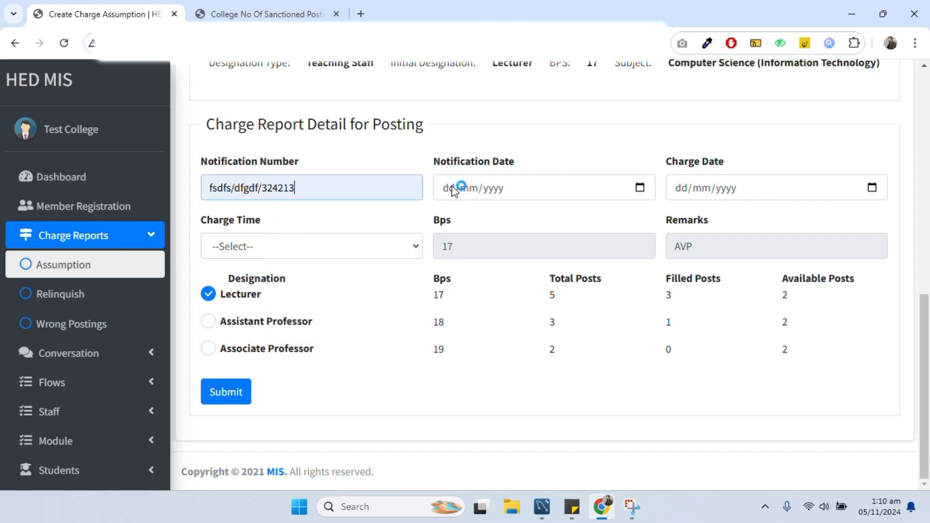
{"action": "left_click", "coordinate": [458, 189]}
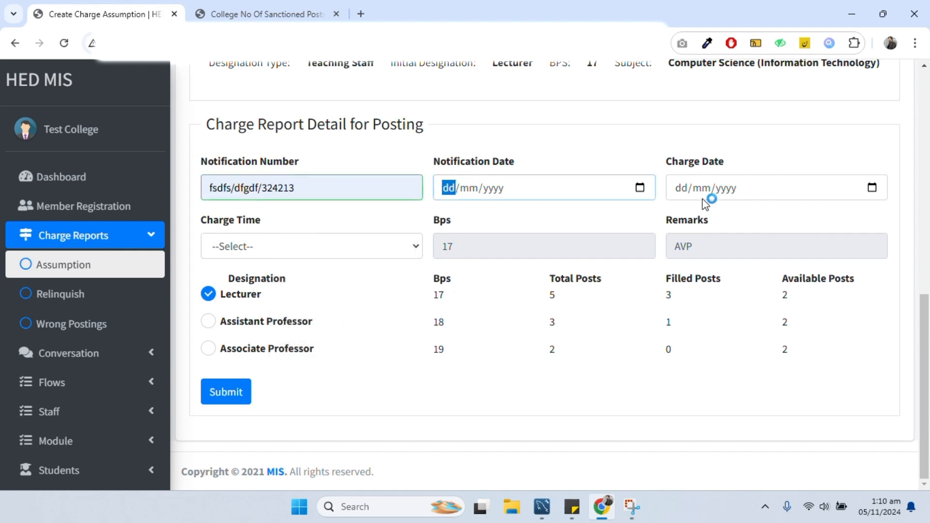
{"action": "left_click", "coordinate": [639, 188]}
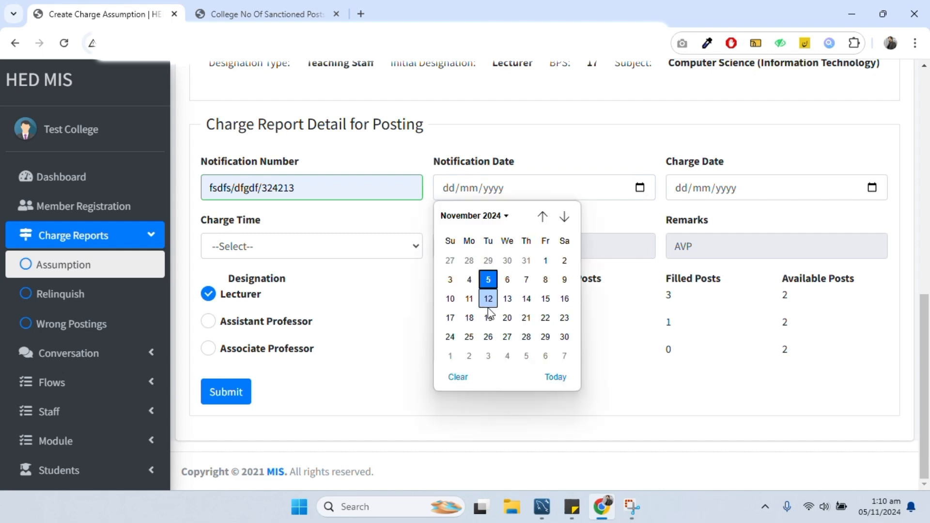
{"action": "left_click", "coordinate": [488, 279]}
{"action": "left_click", "coordinate": [872, 187]}
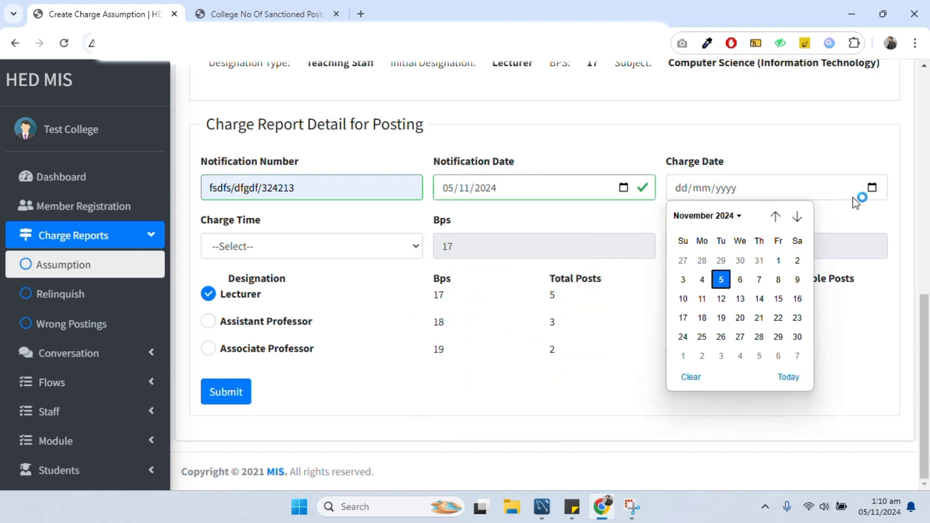
{"action": "left_click", "coordinate": [724, 286]}
- Set charge time to Fore Noon, keep the Lecturer designation, and save the assumption
{"action": "left_click", "coordinate": [274, 248]}
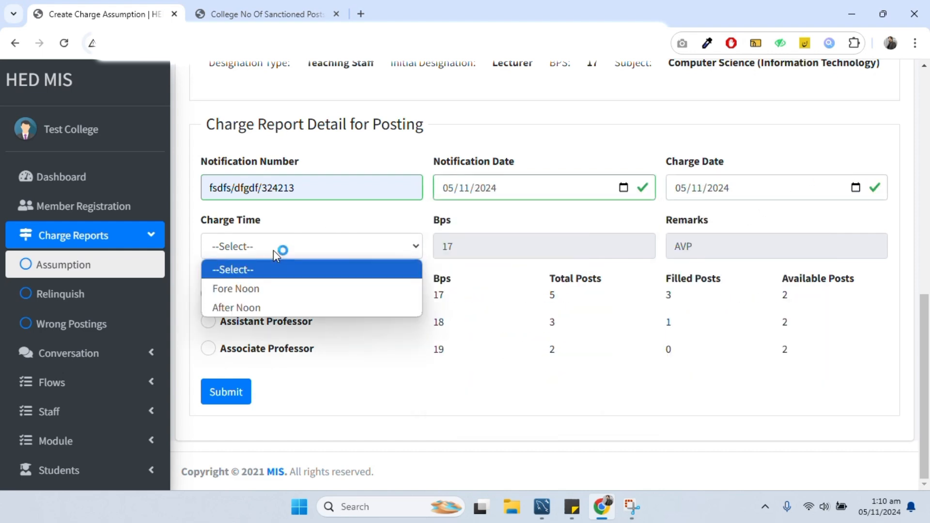
{"action": "left_click", "coordinate": [243, 284]}
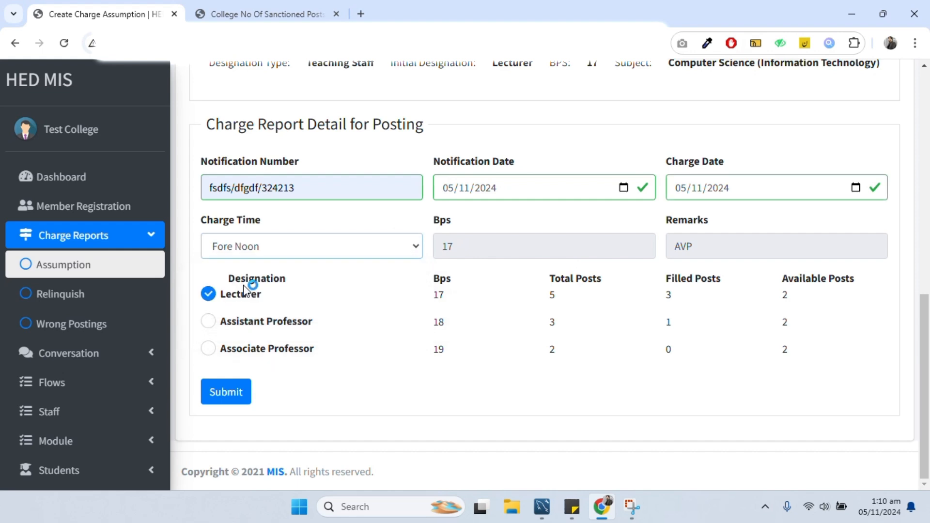
{"action": "left_click", "coordinate": [209, 322]}
{"action": "left_click", "coordinate": [215, 297]}
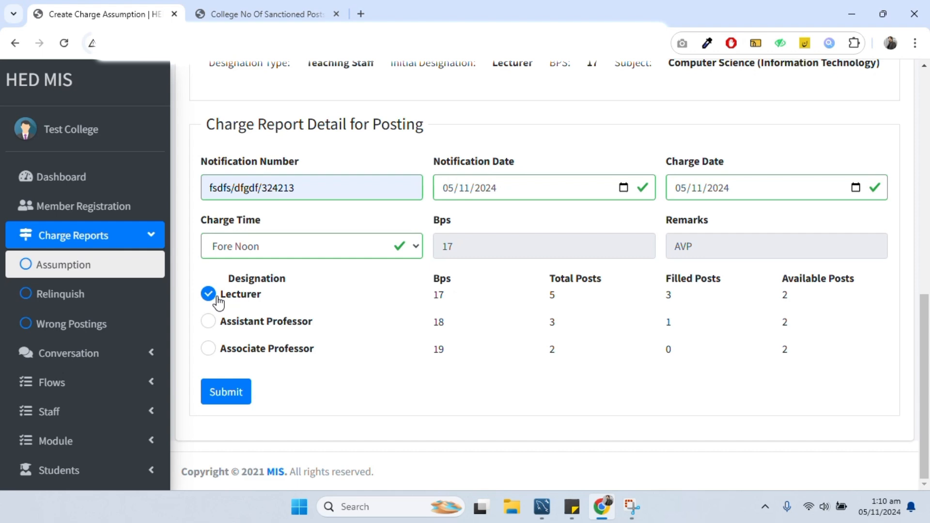
{"action": "left_click", "coordinate": [208, 323]}
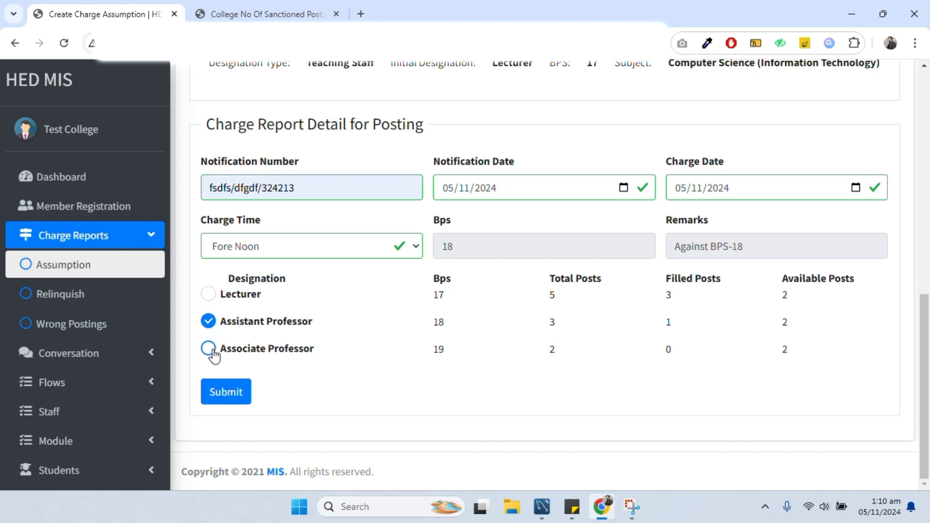
{"action": "left_click", "coordinate": [224, 298]}
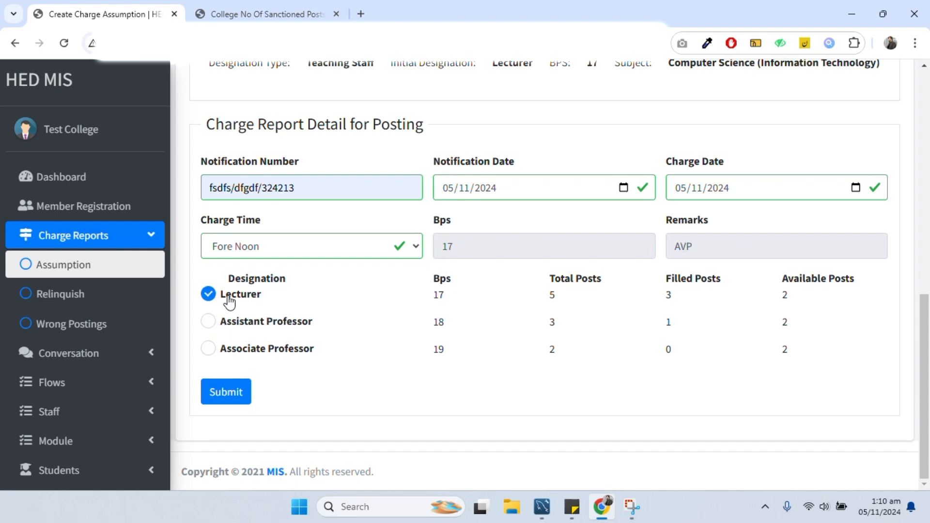
{"action": "left_click", "coordinate": [243, 394]}
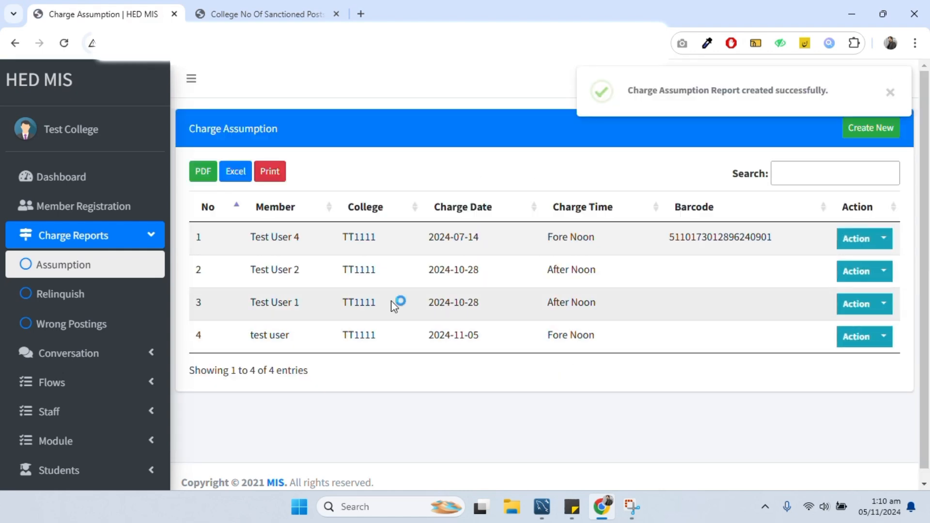
- Confirm the new Computer Science Lecturer in the assumption record and as Permanent Staff row five
{"action": "left_click_drag", "start_coordinate": [251, 334], "coordinate": [606, 349]}
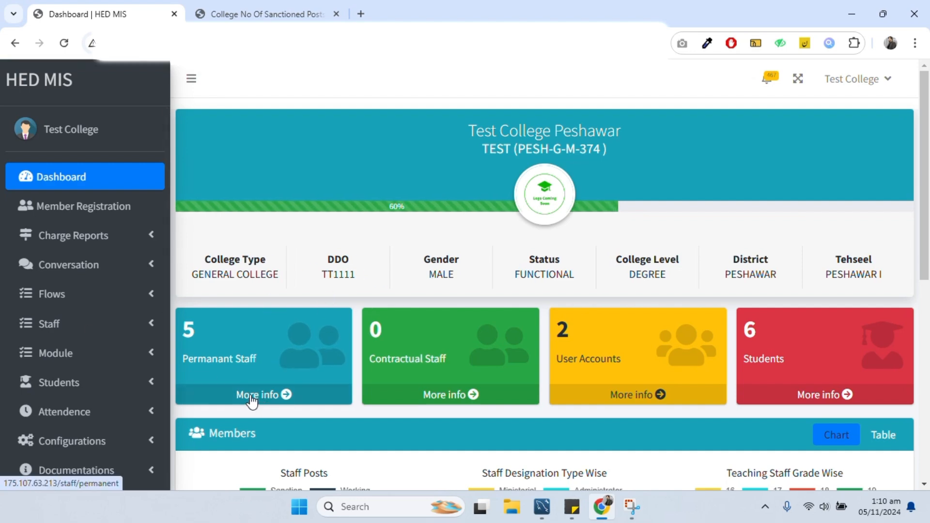
{"action": "left_click", "coordinate": [62, 323]}
{"action": "left_click", "coordinate": [62, 393]}
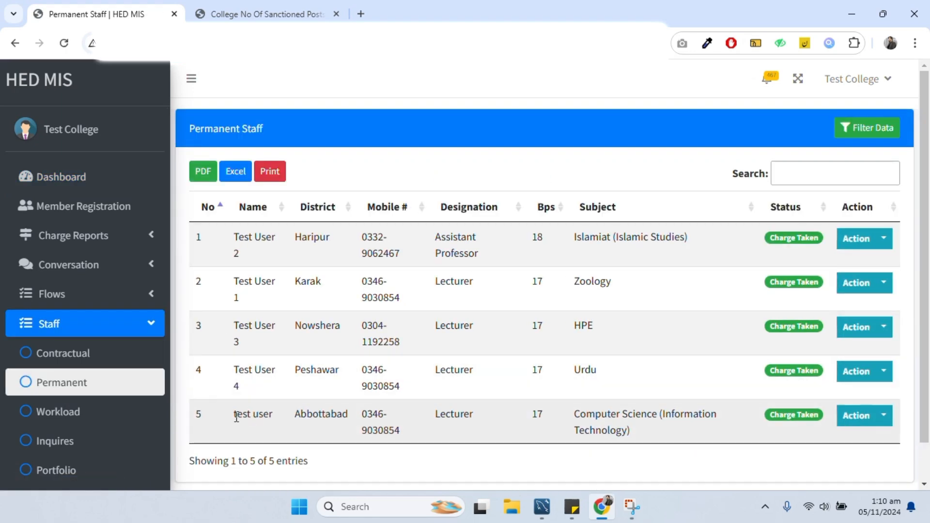
{"action": "left_click_drag", "start_coordinate": [236, 416], "coordinate": [710, 430]}
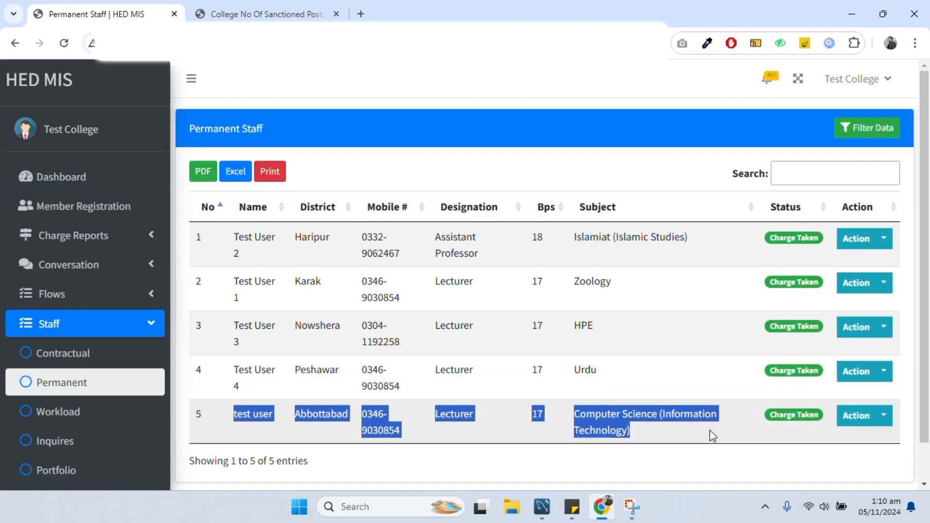
{"action": "left_click", "coordinate": [292, 21]}
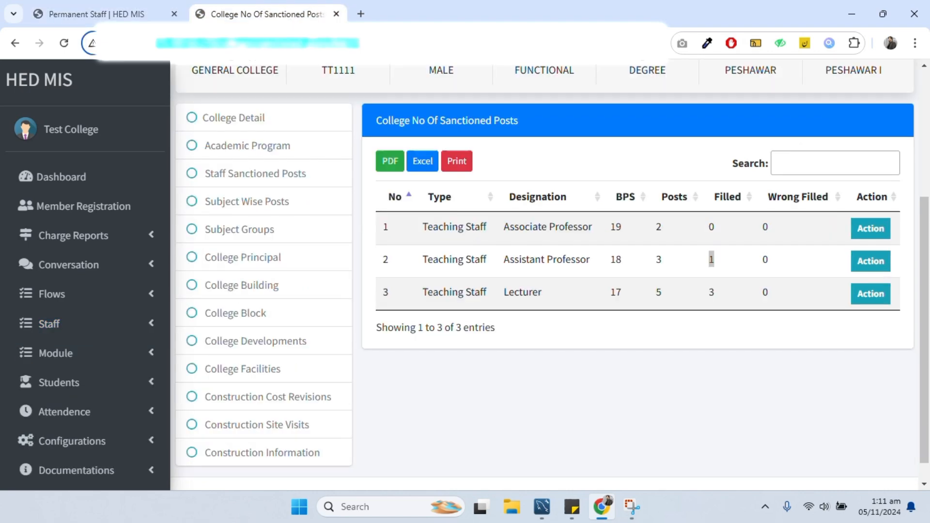
{"action": "key", "text": "Return"}
{"action": "left_click", "coordinate": [234, 176]}
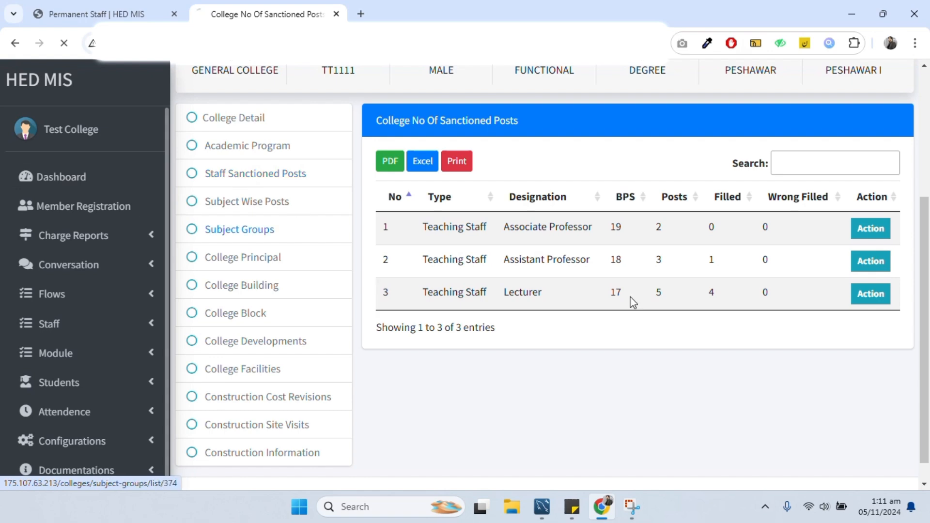
{"action": "scroll", "coordinate": [678, 339], "scroll_direction": "down", "scroll_amount": 5}
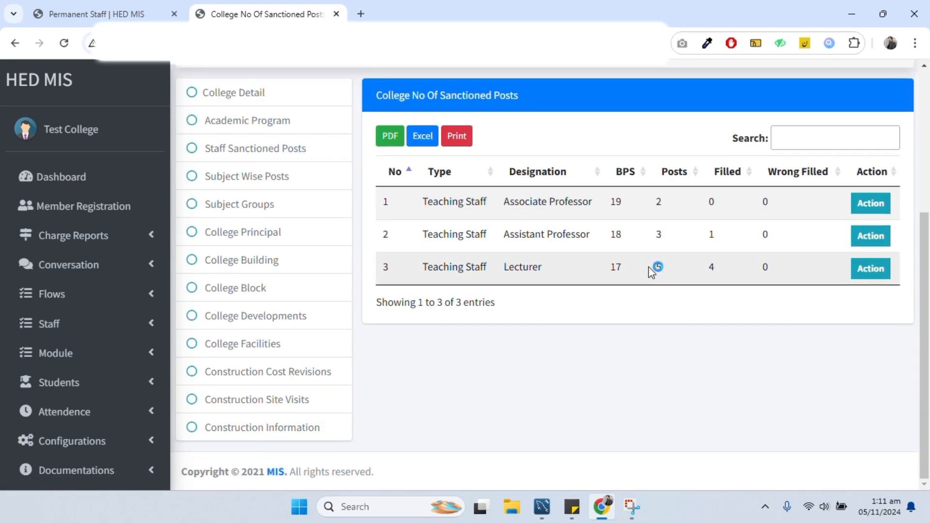
{"action": "left_click_drag", "start_coordinate": [652, 272], "coordinate": [723, 270]}
{"action": "left_click", "coordinate": [717, 271]}
{"action": "left_click", "coordinate": [113, 7]}
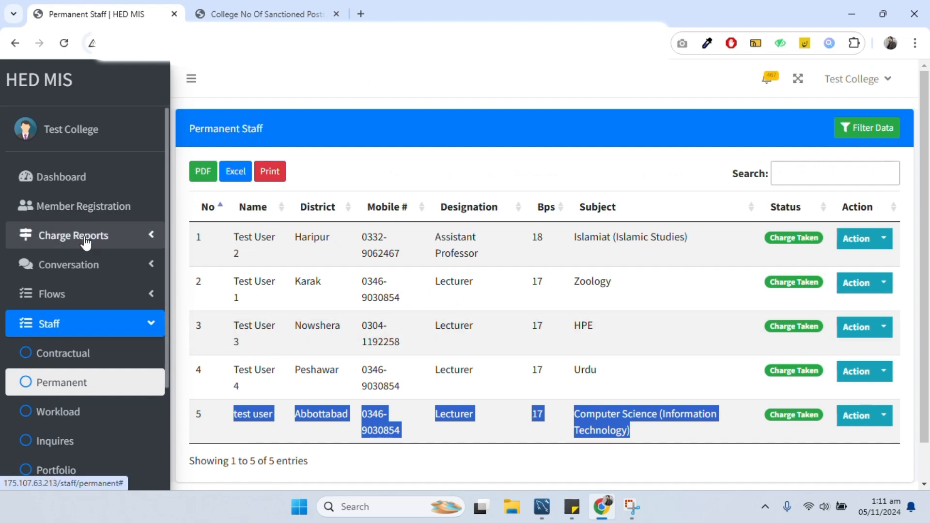
- Begin another Initial Posting assumption, cancel the member search, reload the list and return to the dashboard
{"action": "left_click", "coordinate": [61, 237]}
{"action": "left_click", "coordinate": [59, 267]}
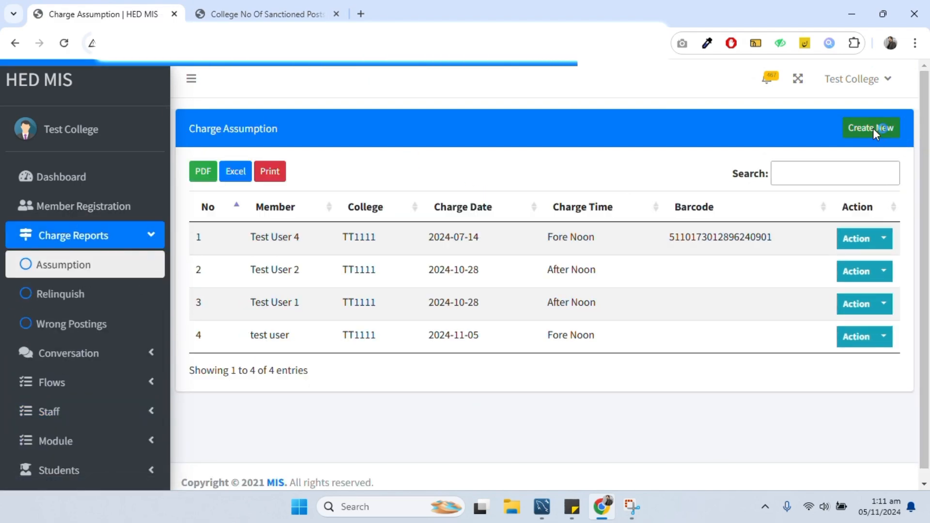
{"action": "left_click", "coordinate": [884, 127]}
{"action": "left_click", "coordinate": [332, 170]}
{"action": "left_click", "coordinate": [335, 208]}
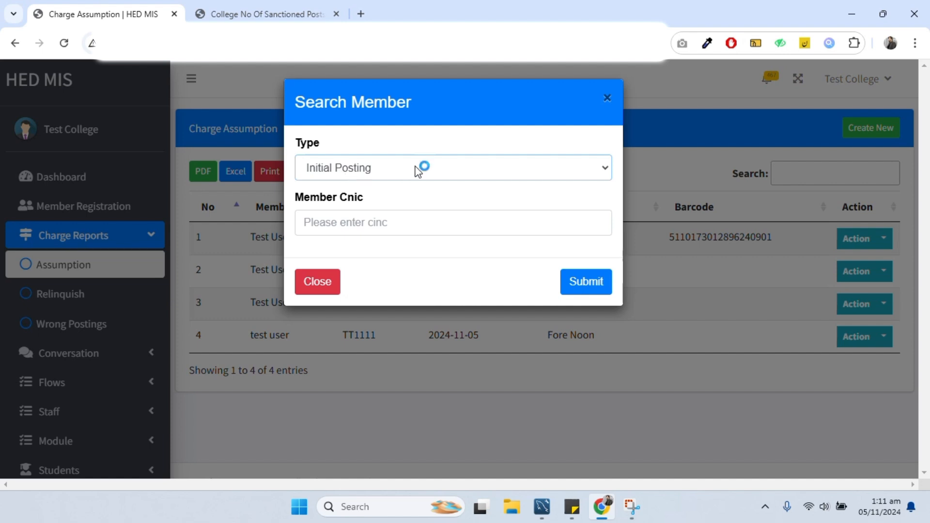
{"action": "left_click", "coordinate": [607, 98]}
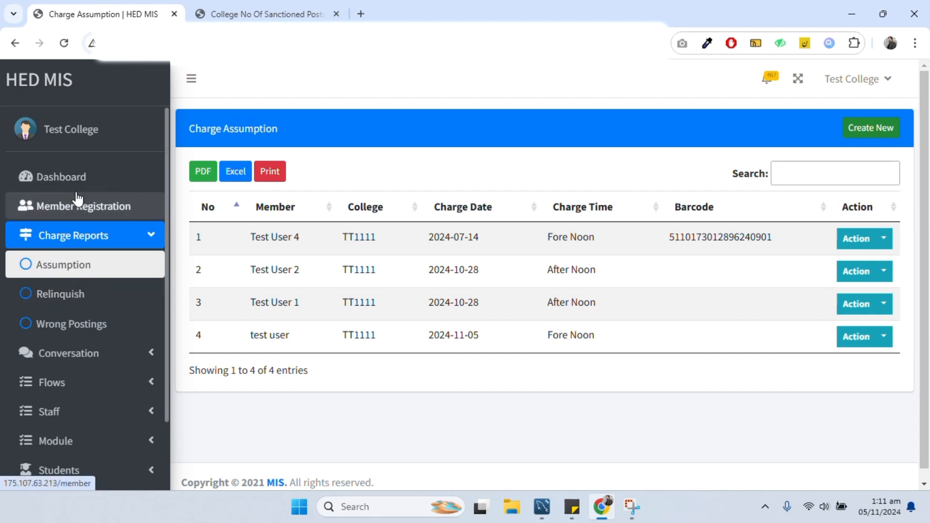
{"action": "left_click", "coordinate": [74, 265]}
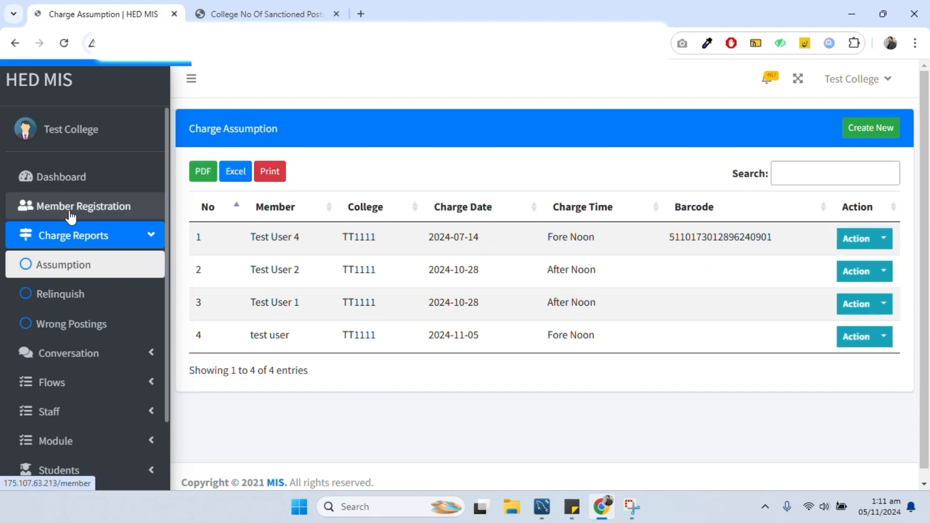
{"action": "left_click", "coordinate": [68, 178]}
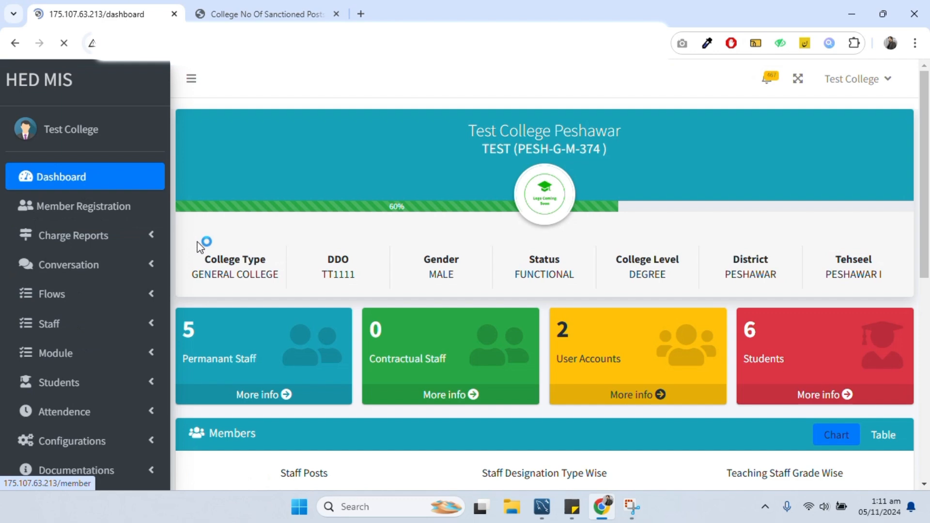
- View Test User 1's profile from Permanent Staff row 2, select their CNIC, and go back
{"action": "left_click", "coordinate": [286, 394]}
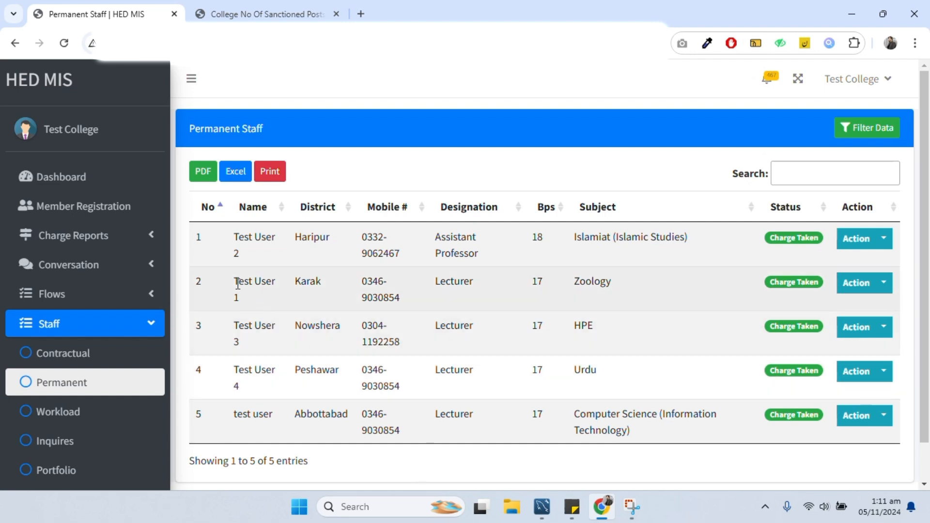
{"action": "left_click_drag", "start_coordinate": [237, 285], "coordinate": [658, 286]}
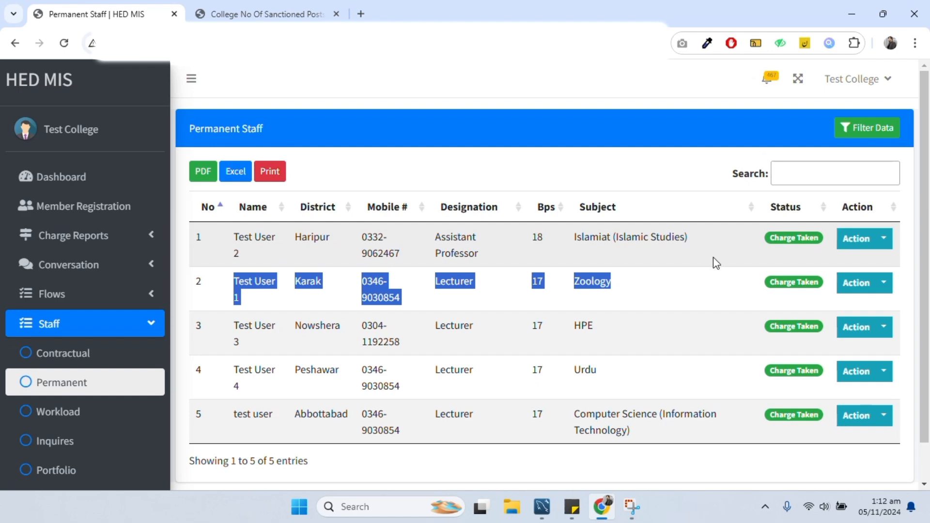
{"action": "left_click", "coordinate": [271, 286]}
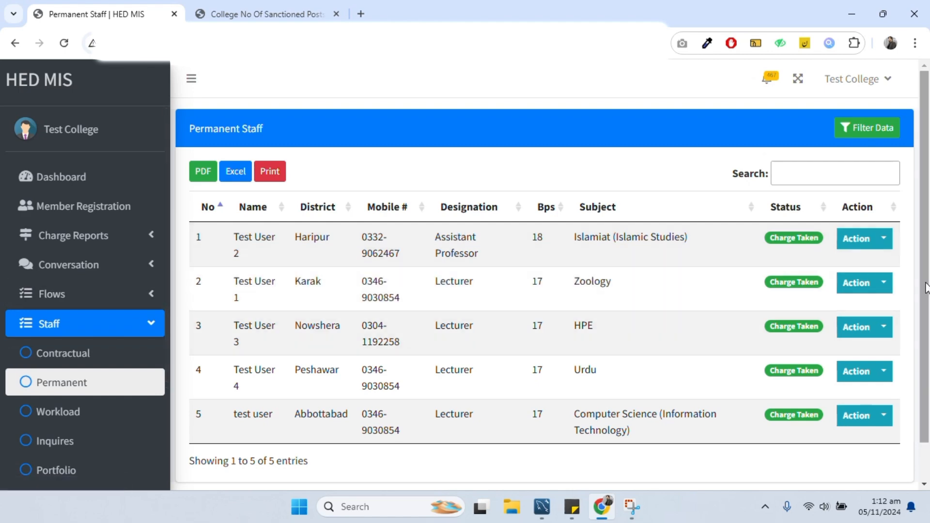
{"action": "left_click", "coordinate": [883, 284]}
{"action": "left_click", "coordinate": [833, 317]}
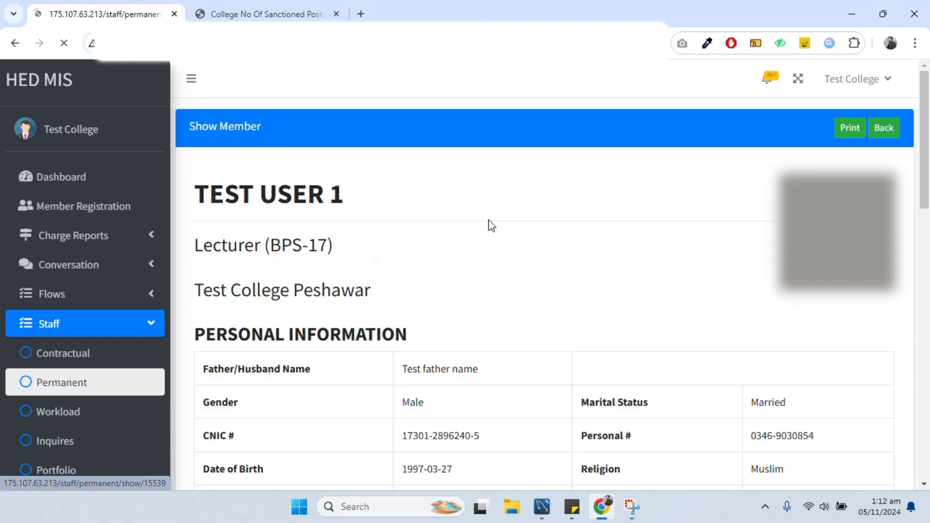
{"action": "left_click_drag", "start_coordinate": [479, 438], "coordinate": [401, 426]}
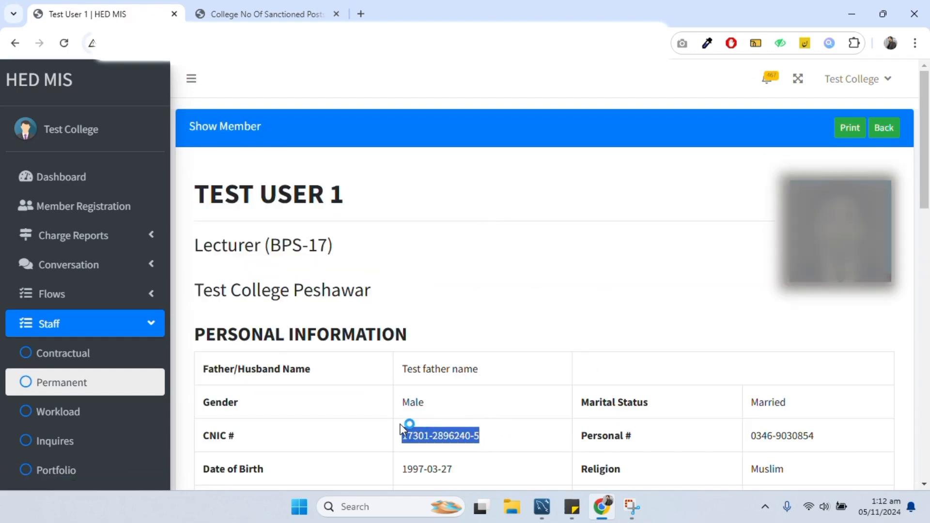
{"action": "left_click", "coordinate": [16, 42]}
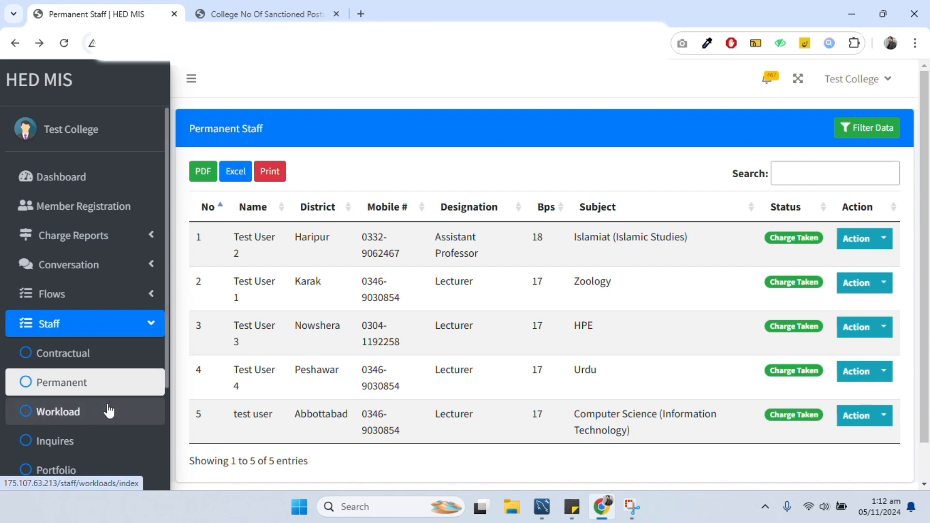
- Create a new charge relinquish report and look up Test User 1 by their saved CNIC
{"action": "left_click", "coordinate": [95, 236]}
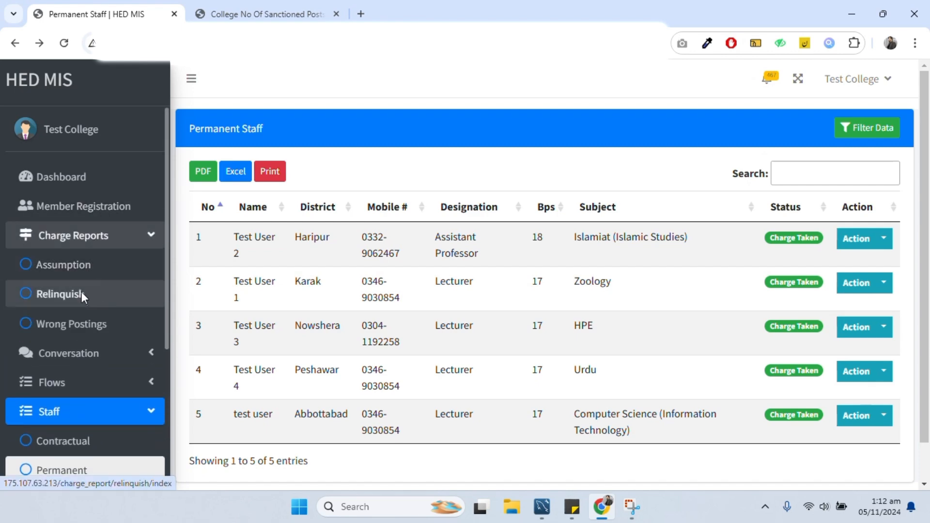
{"action": "left_click", "coordinate": [81, 291]}
{"action": "left_click", "coordinate": [878, 128]}
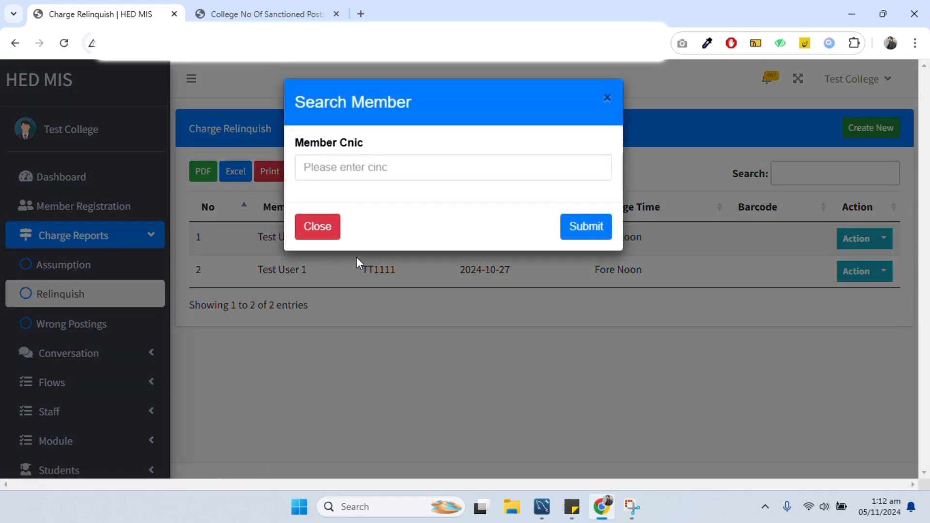
{"action": "left_click", "coordinate": [342, 169]}
{"action": "key", "text": "Down"}
{"action": "key", "text": "Down"}
{"action": "key", "text": "Down"}
{"action": "key", "text": "Return"}
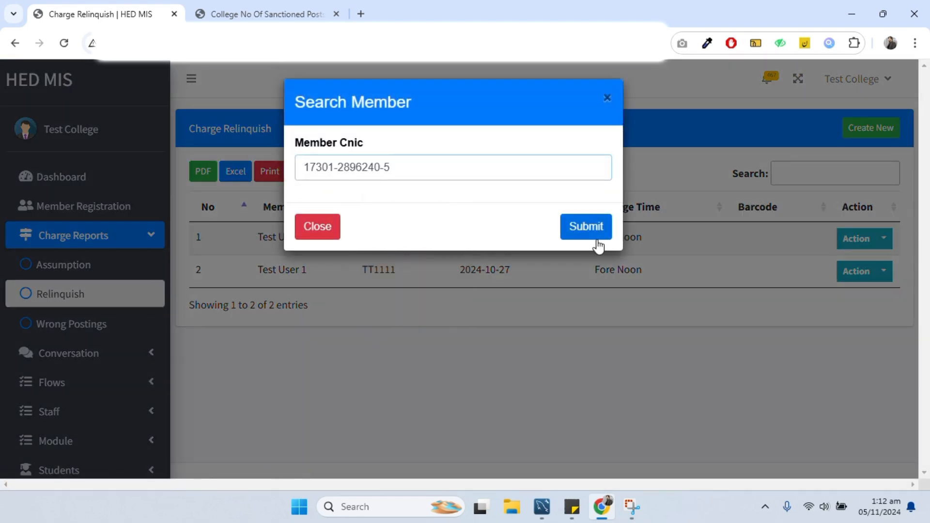
{"action": "left_click", "coordinate": [597, 234]}
{"action": "scroll", "coordinate": [441, 281], "scroll_direction": "down", "scroll_amount": 8}
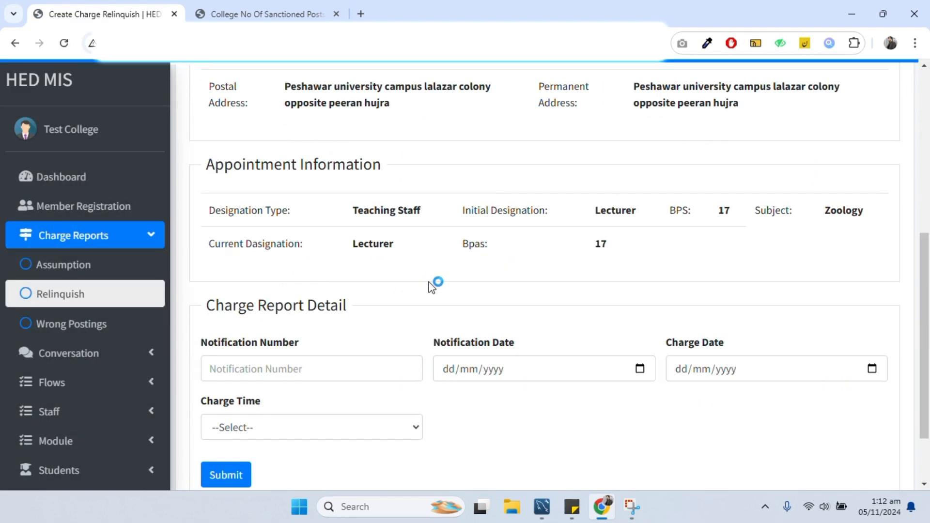
- Enter the saved notification number, set both dates to 05/11/2024, and charge time to Fore Noon
{"action": "left_click", "coordinate": [324, 360]}
{"action": "key", "text": "Down"}
{"action": "key", "text": "Down"}
{"action": "key", "text": "Up"}
{"action": "key", "text": "Return"}
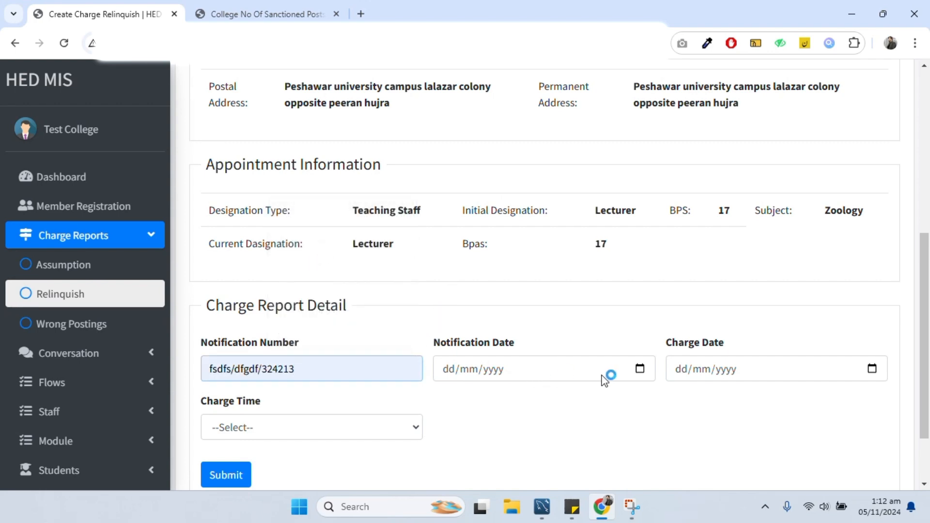
{"action": "left_click", "coordinate": [640, 368]}
{"action": "left_click", "coordinate": [484, 240]}
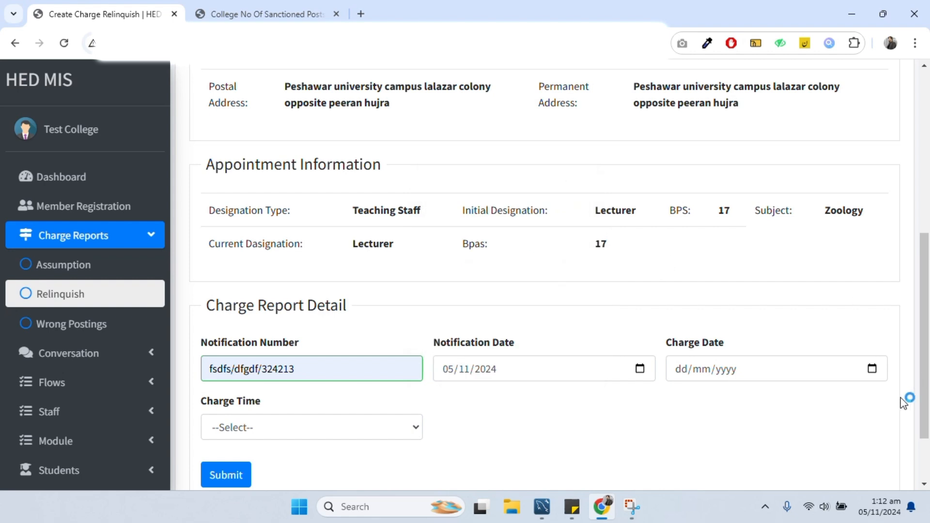
{"action": "left_click", "coordinate": [872, 368]}
{"action": "left_click", "coordinate": [723, 242]}
{"action": "left_click", "coordinate": [290, 436]}
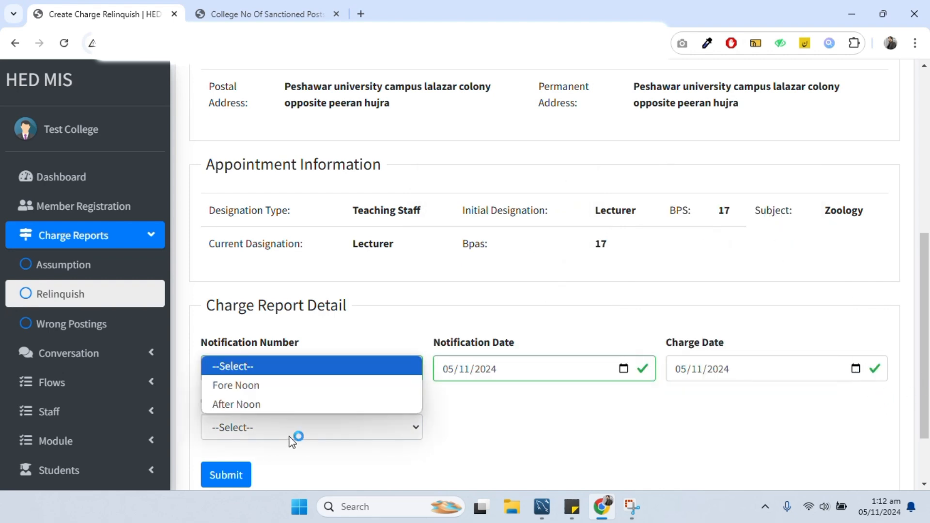
{"action": "left_click", "coordinate": [270, 386]}
- Submit the relinquish report and confirm Test User 1 is listed as Transferred among Permanent Staff
{"action": "left_click", "coordinate": [217, 475]}
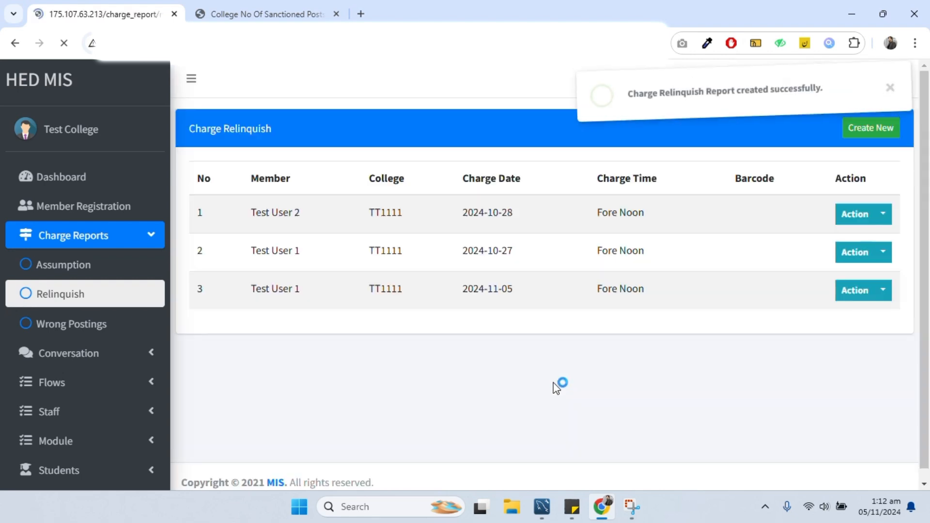
{"action": "left_click", "coordinate": [49, 177]}
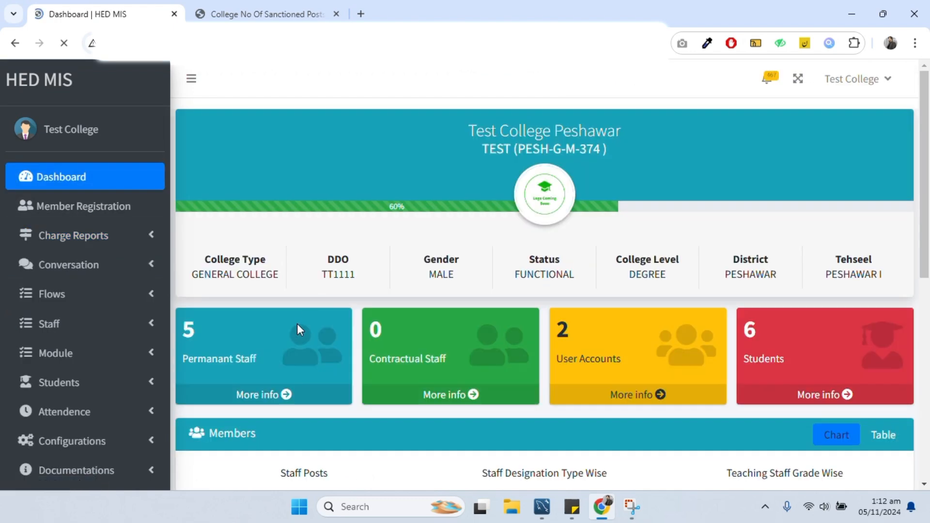
{"action": "left_click", "coordinate": [299, 400]}
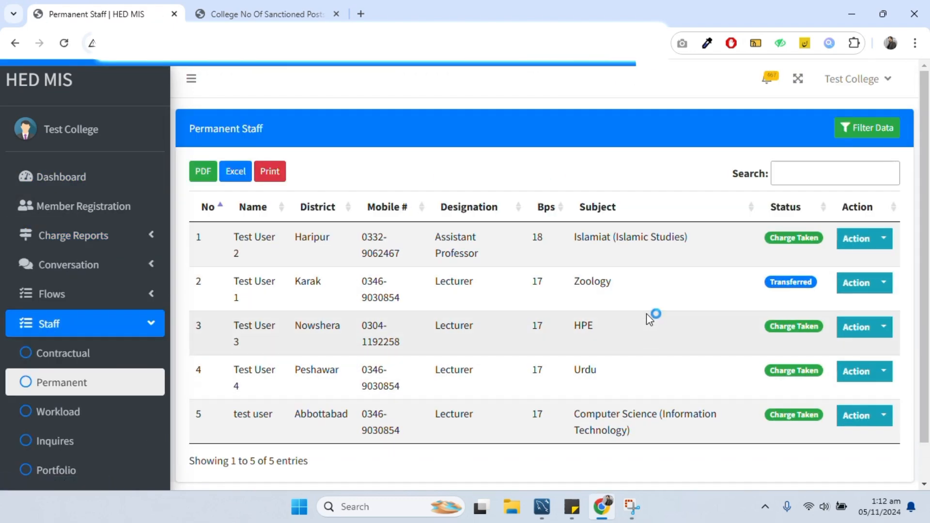
{"action": "left_click_drag", "start_coordinate": [625, 291], "coordinate": [239, 283]}
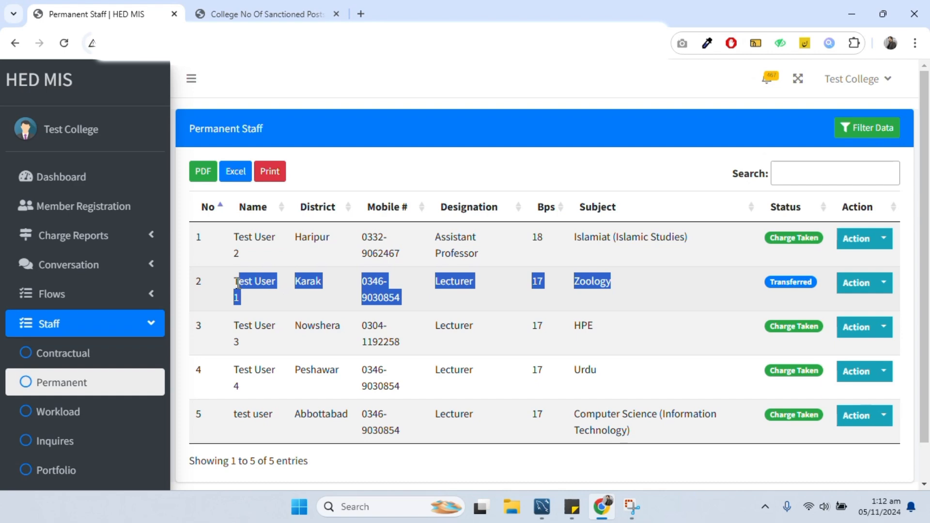
{"action": "left_click", "coordinate": [665, 301]}
{"action": "left_click_drag", "start_coordinate": [664, 286], "coordinate": [301, 293]}
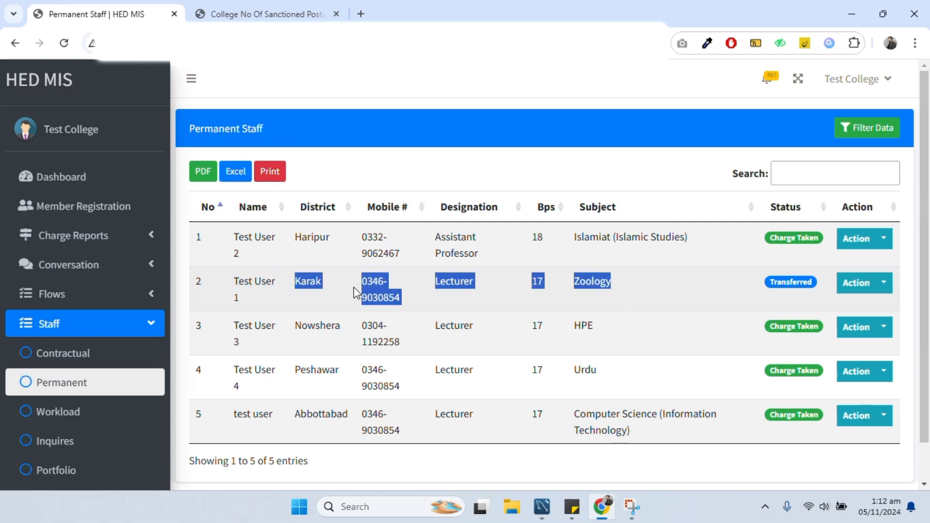
{"action": "key", "text": "ctrl+Tab"}
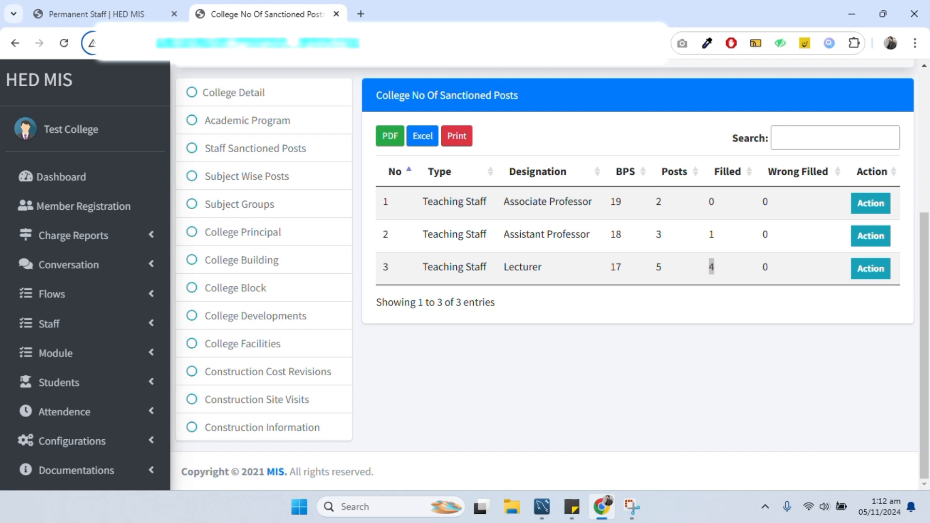
- Refresh sanctioned posts to show Lecturer filled at 3 of 5, return to Permanent Staff, and open an Incognito window
{"action": "key", "text": "F5"}
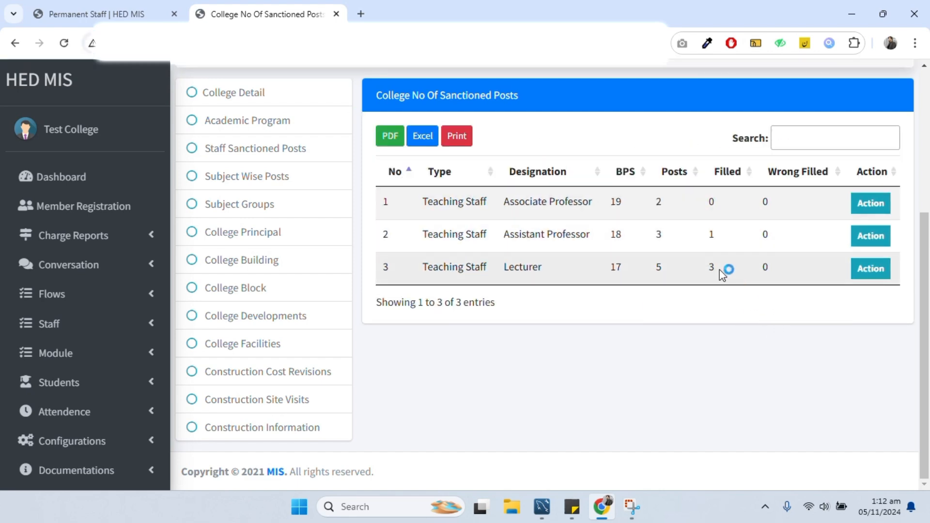
{"action": "left_click", "coordinate": [80, 12]}
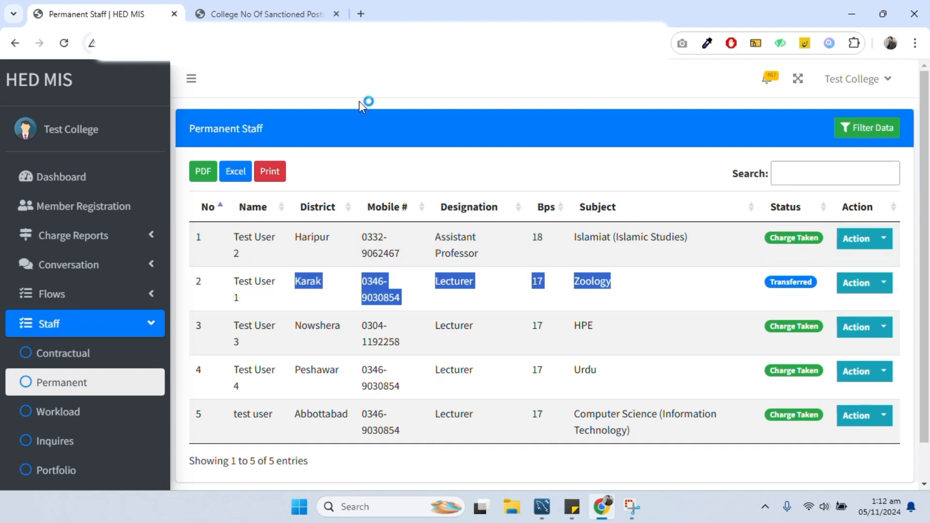
{"action": "left_click", "coordinate": [914, 43]}
{"action": "left_click", "coordinate": [787, 150]}
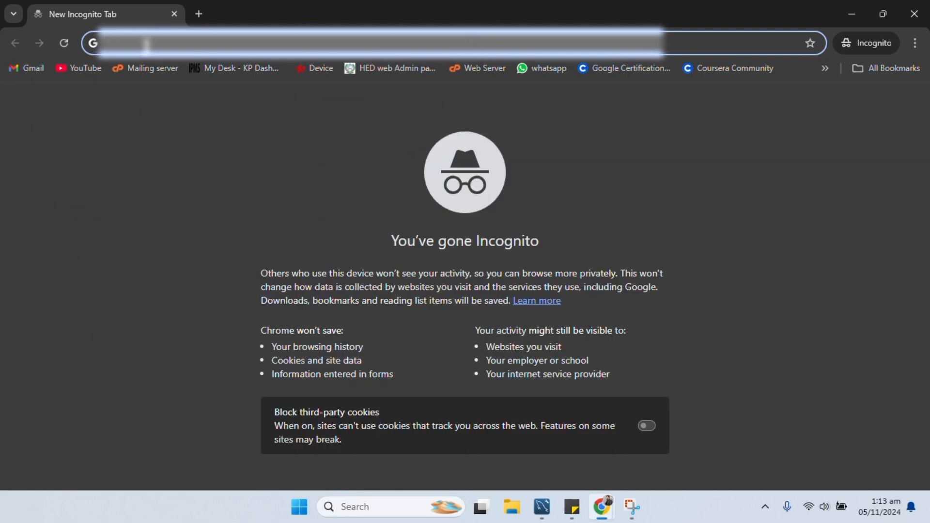
- Load the pasted HED MIS address in a fresh Incognito window and proceed past the HTTPS warning
{"action": "type", "text": "175"}
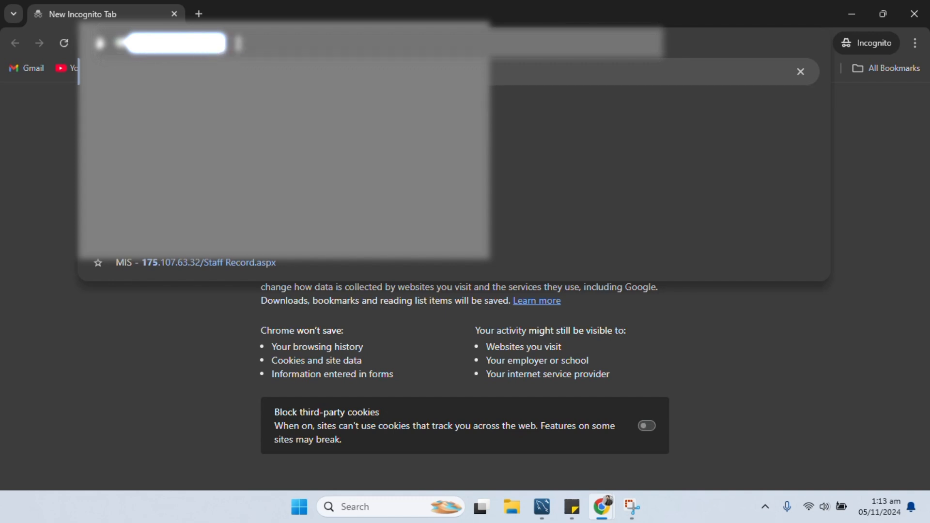
{"action": "left_click_drag", "start_coordinate": [245, 43], "coordinate": [66, 38]}
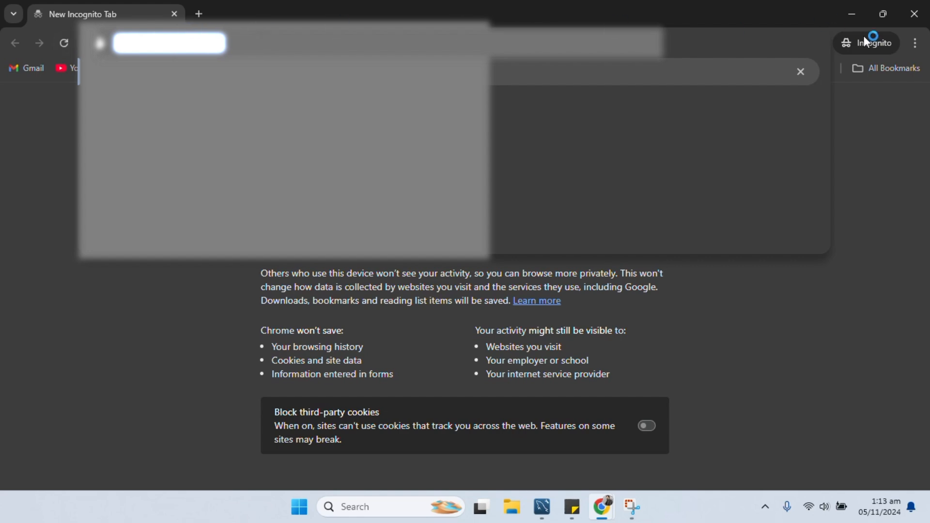
{"action": "left_click", "coordinate": [914, 13]}
{"action": "left_click", "coordinate": [915, 45]}
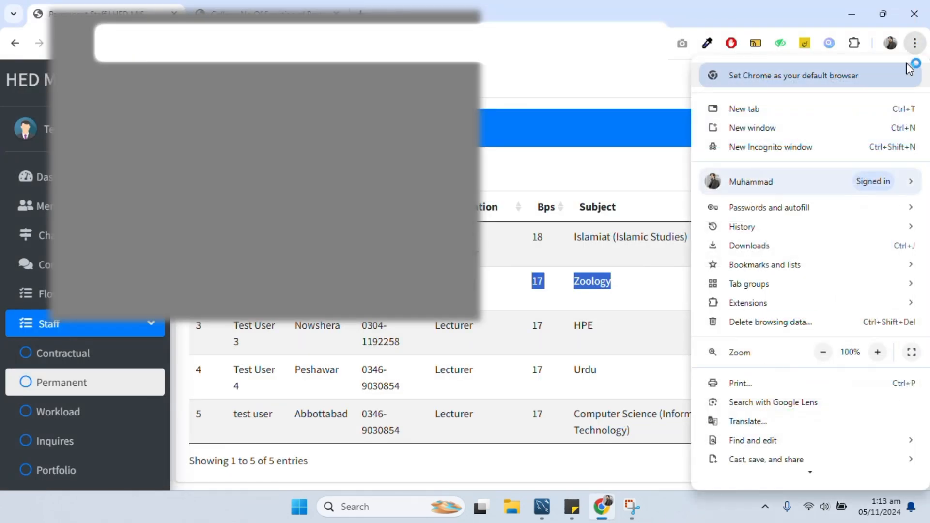
{"action": "left_click", "coordinate": [805, 146]}
{"action": "key", "text": "ctrl+v"}
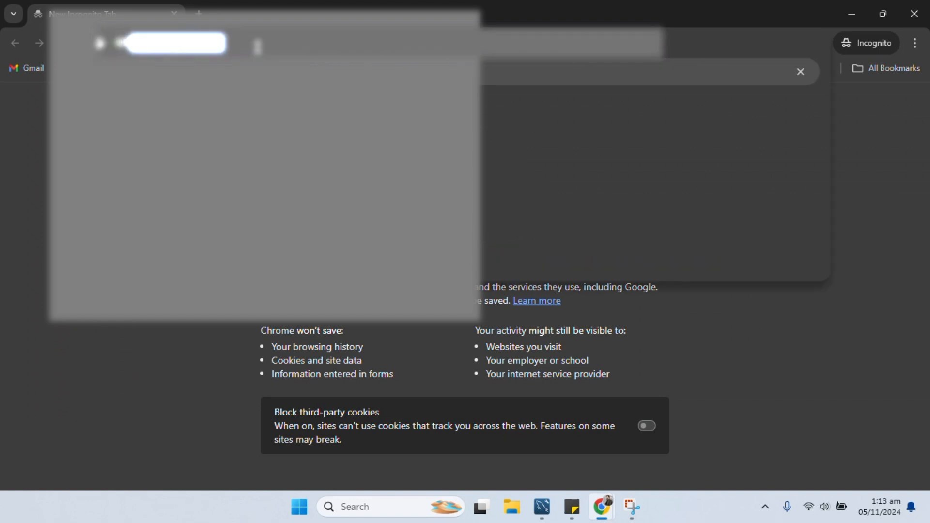
{"action": "key", "text": "Return"}
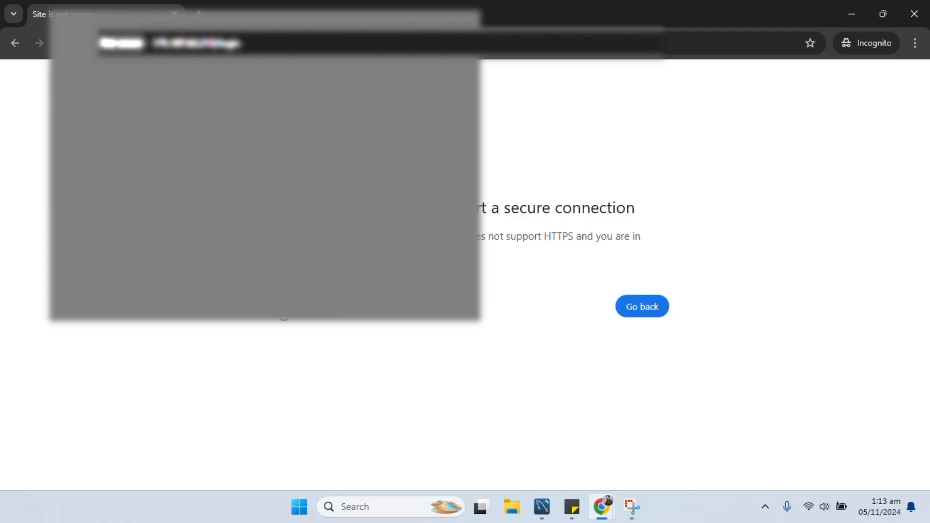
{"action": "left_click", "coordinate": [372, 310]}
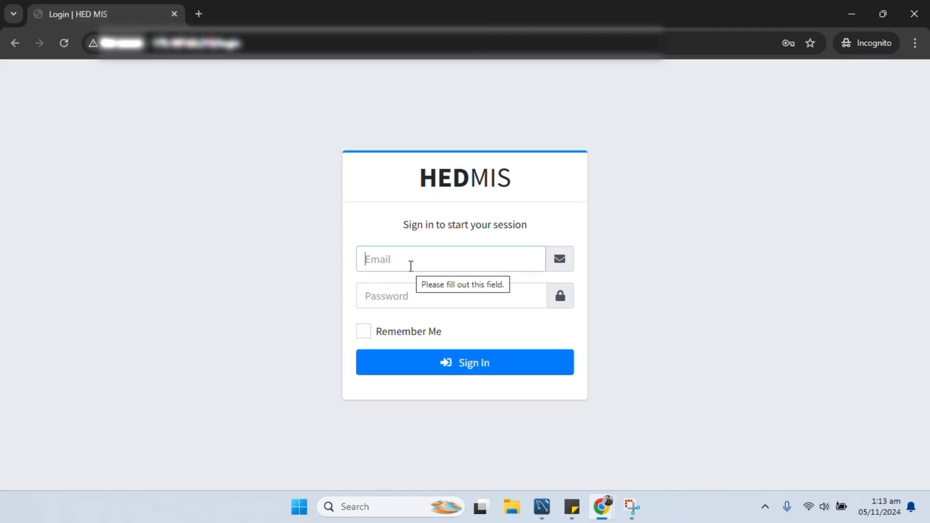
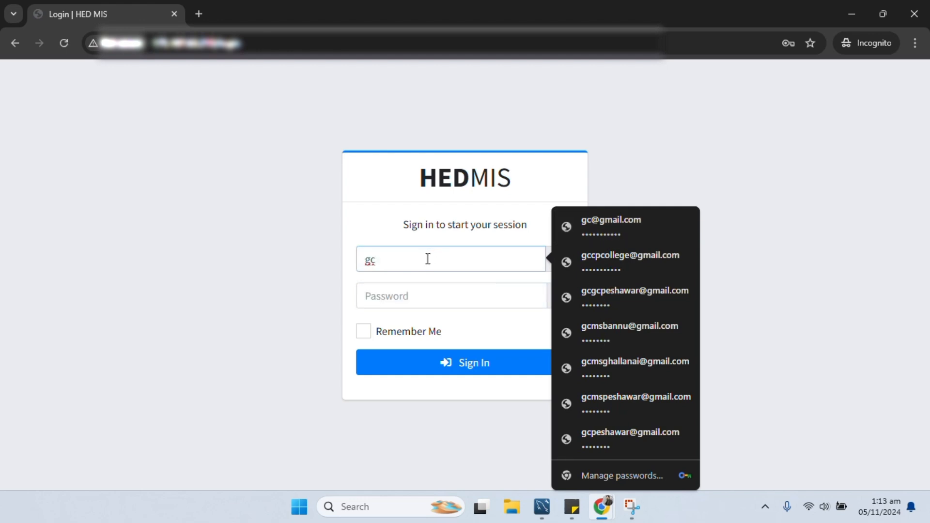
- Sign in with the saved Government College Peshawar login and reload its Dashboard
{"action": "left_click", "coordinate": [463, 296]}
{"action": "left_click", "coordinate": [467, 373]}
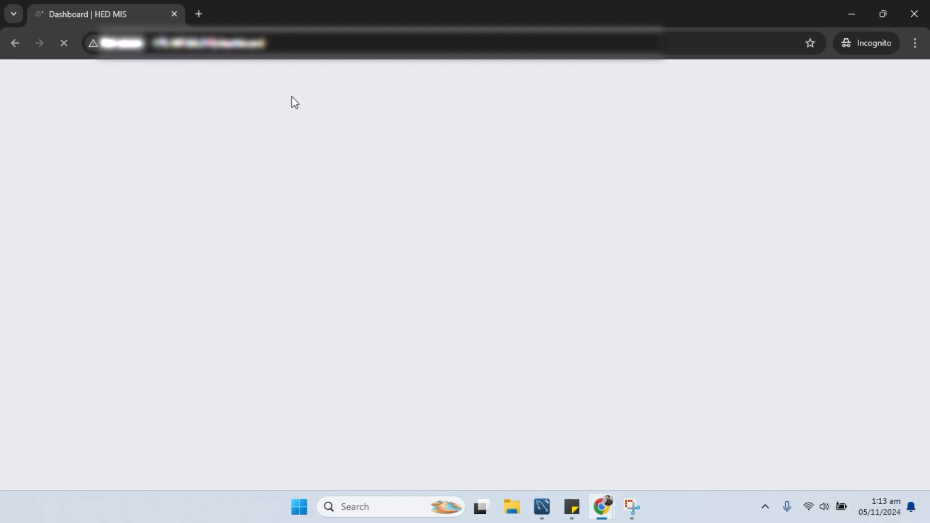
{"action": "left_click", "coordinate": [274, 37]}
{"action": "key", "text": "Return"}
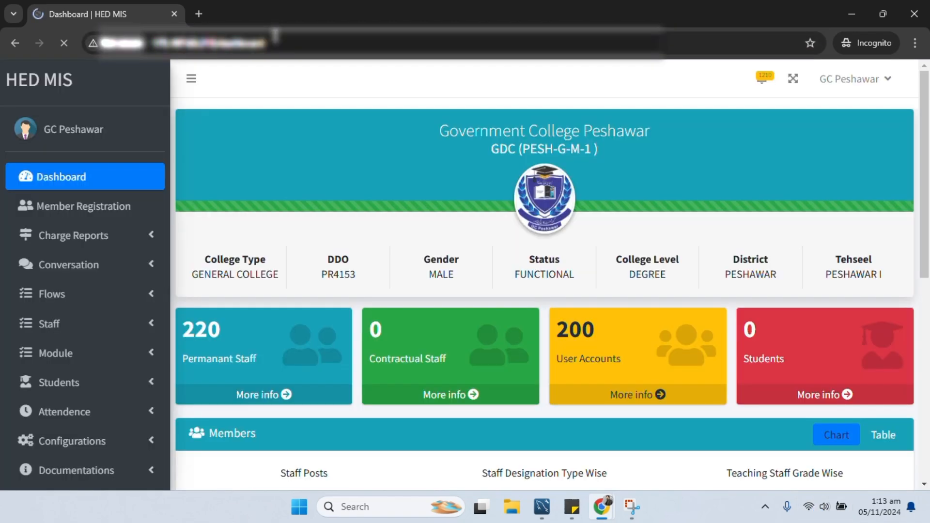
- Start a new 'Transfer from other college' charge assumption and look up the pasted member CNIC
{"action": "left_click", "coordinate": [88, 250]}
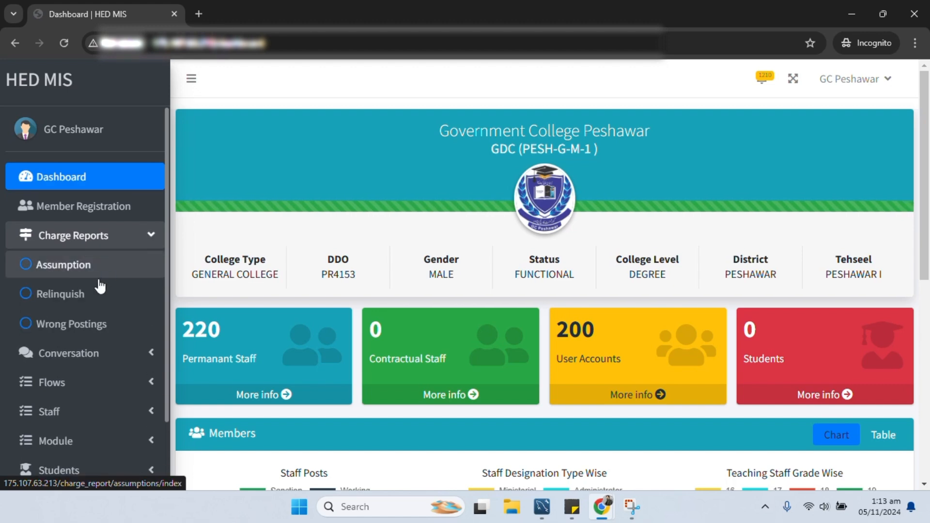
{"action": "left_click", "coordinate": [92, 270]}
{"action": "left_click", "coordinate": [867, 126]}
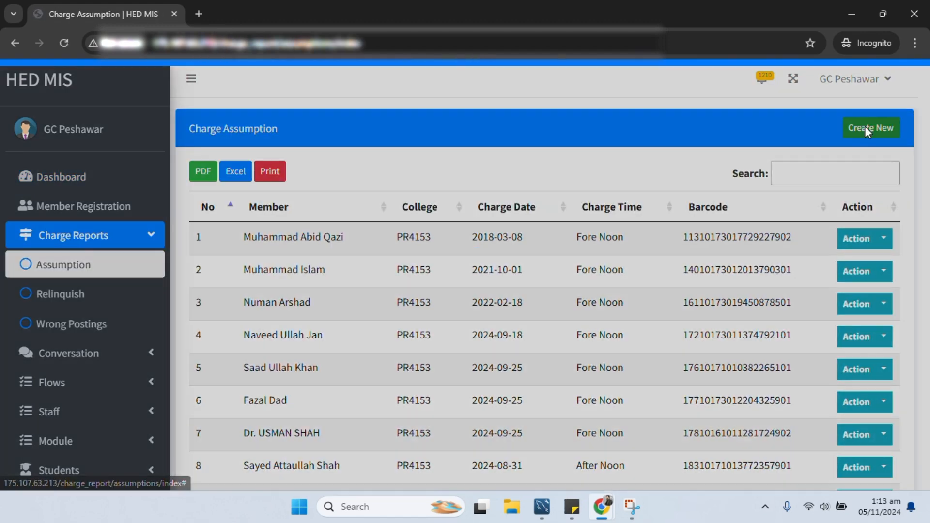
{"action": "left_click", "coordinate": [340, 168]}
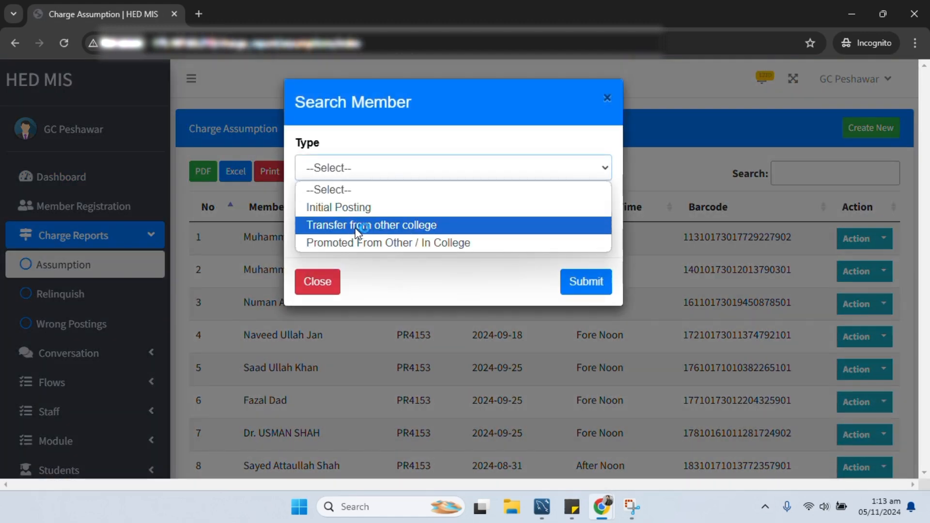
{"action": "left_click", "coordinate": [416, 228]}
{"action": "left_click", "coordinate": [389, 225]}
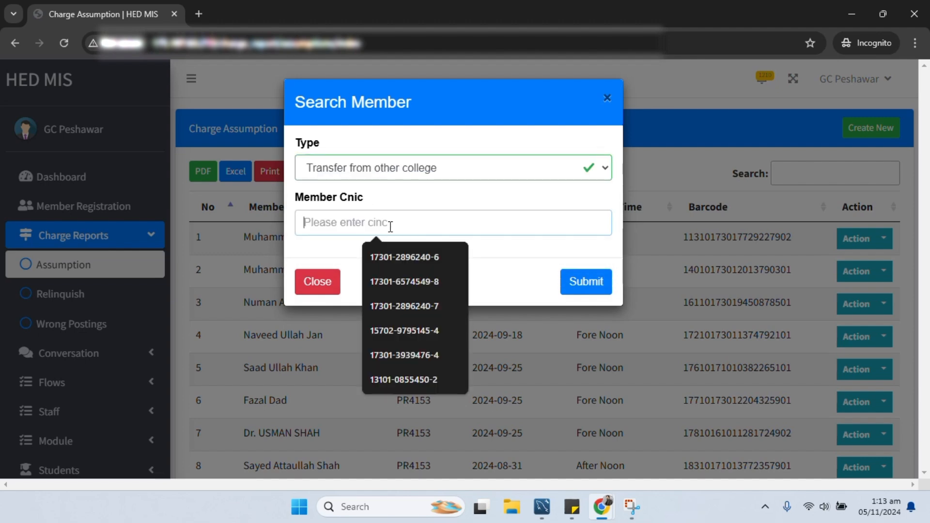
{"action": "key", "text": "ctrl+v"}
{"action": "left_click", "coordinate": [578, 287]}
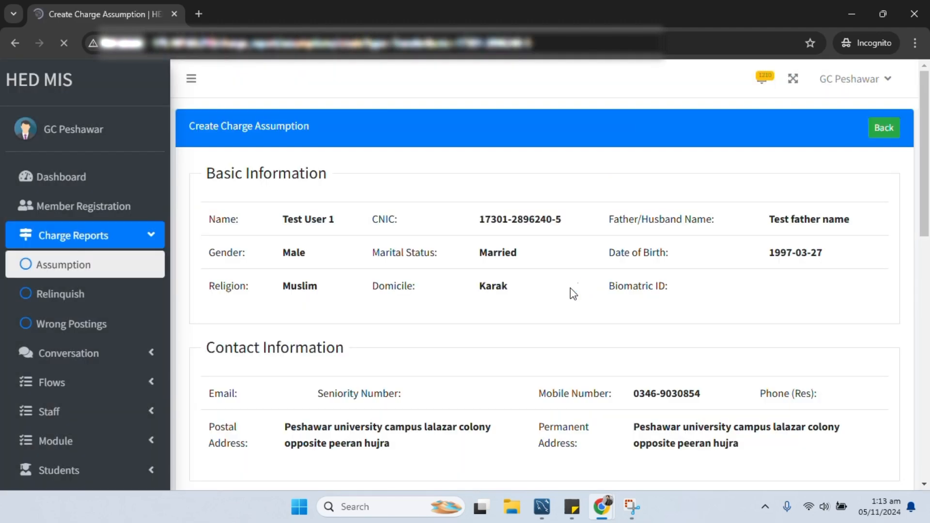
- Fill the saved notification number, both dates 05/11/2024 and After Noon as Lecturer, then submit
{"action": "scroll", "coordinate": [576, 294], "scroll_direction": "down", "scroll_amount": 10}
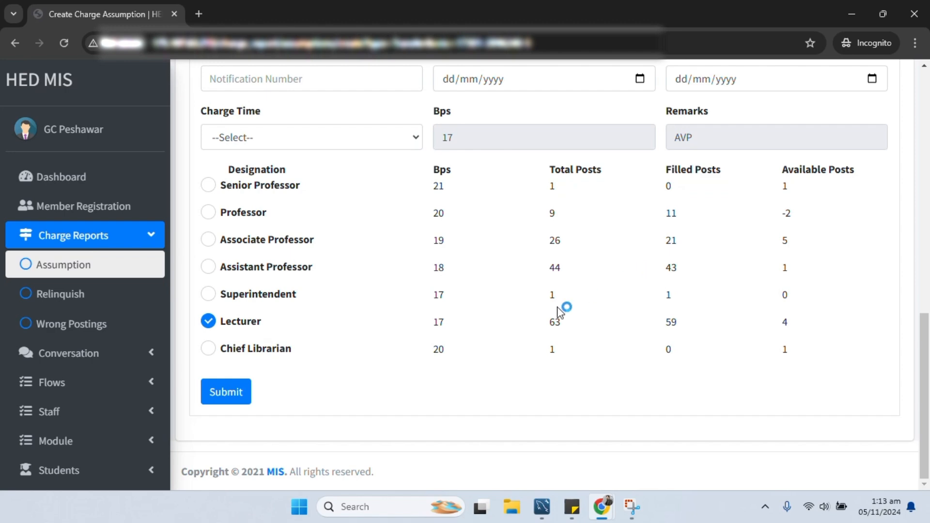
{"action": "double_click", "coordinate": [673, 324]}
{"action": "scroll", "coordinate": [337, 284], "scroll_direction": "up", "scroll_amount": 4}
{"action": "left_click", "coordinate": [297, 281]}
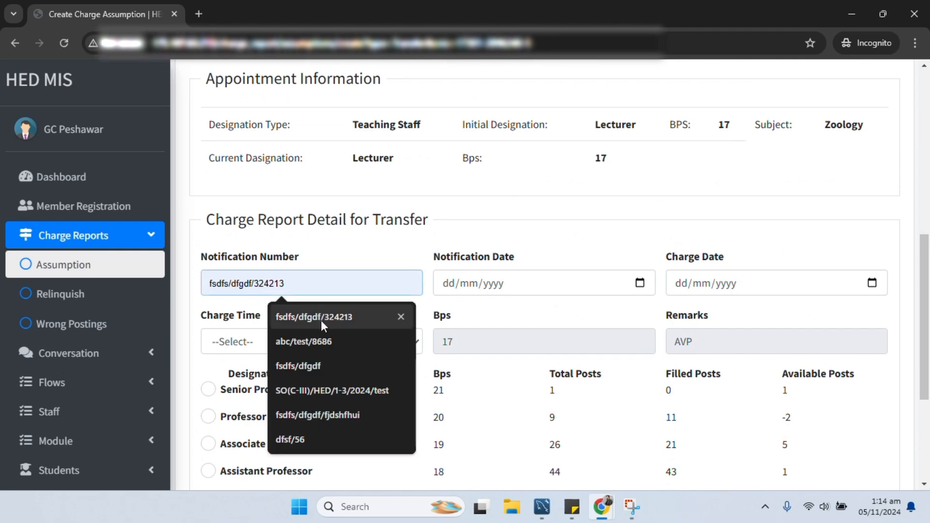
{"action": "left_click", "coordinate": [320, 321]}
{"action": "left_click", "coordinate": [488, 290]}
{"action": "left_click", "coordinate": [639, 286]}
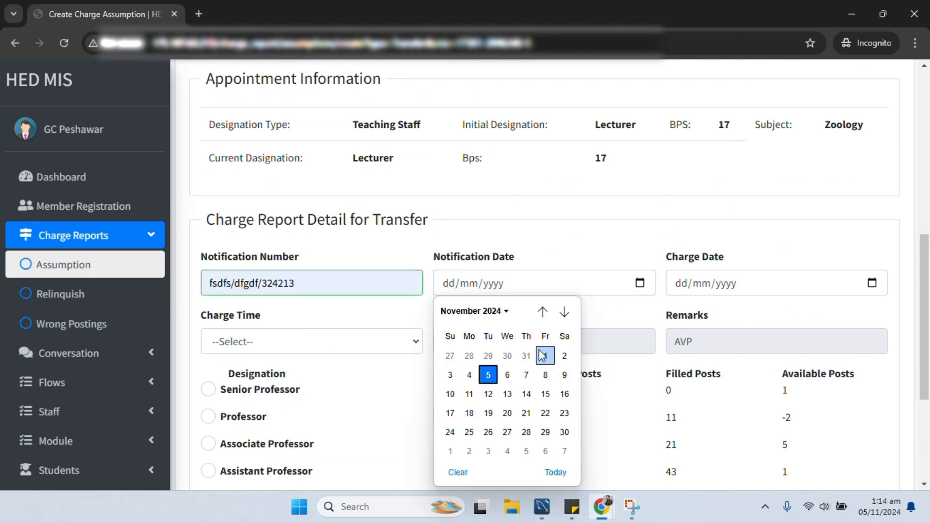
{"action": "left_click", "coordinate": [488, 375]}
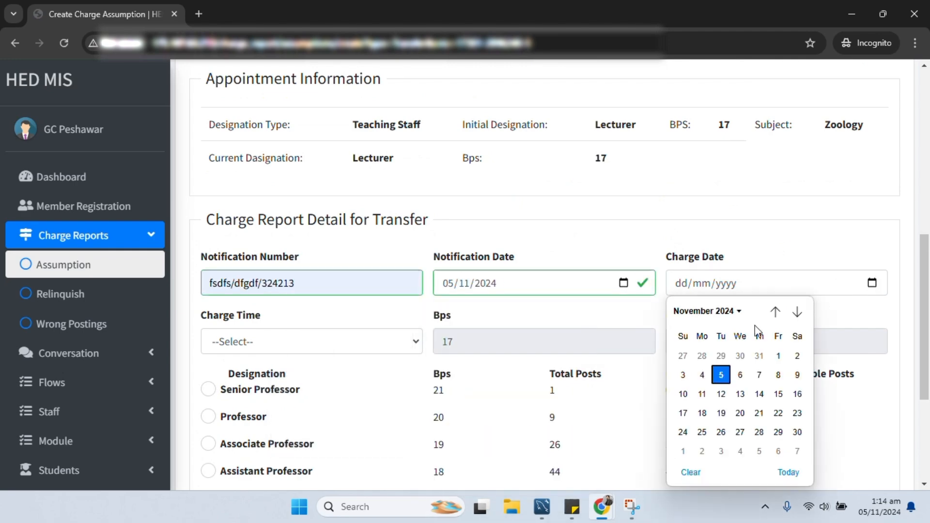
{"action": "left_click", "coordinate": [721, 374]}
{"action": "left_click", "coordinate": [247, 342]}
{"action": "left_click", "coordinate": [248, 403]}
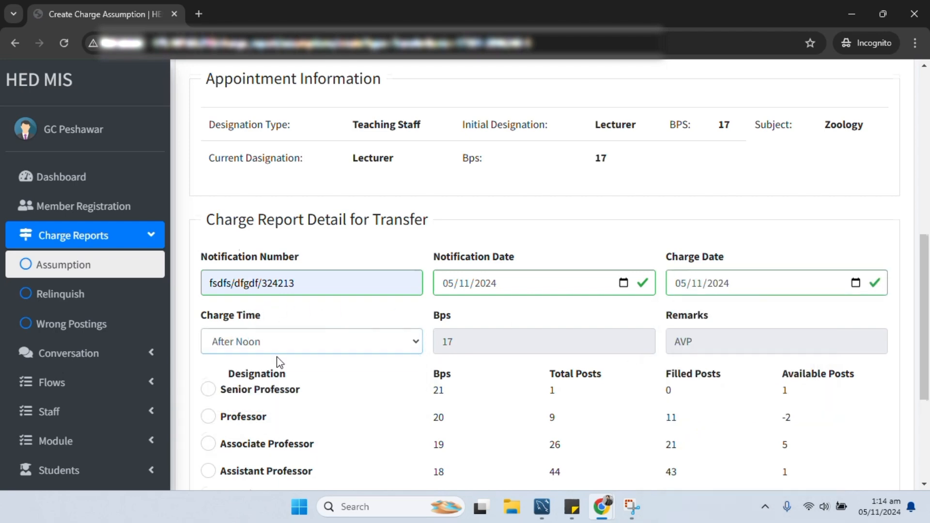
{"action": "scroll", "coordinate": [248, 403], "scroll_direction": "down", "scroll_amount": 3}
{"action": "left_click", "coordinate": [226, 460]}
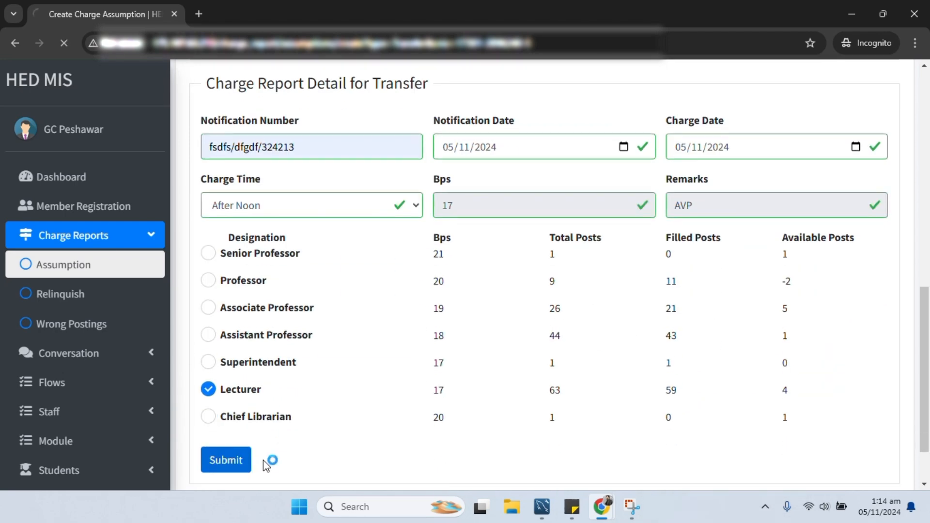
- Reload the Test College Permanent Staff list to confirm 4 entries remain, then restore the Incognito window
{"action": "left_click", "coordinate": [850, 14]}
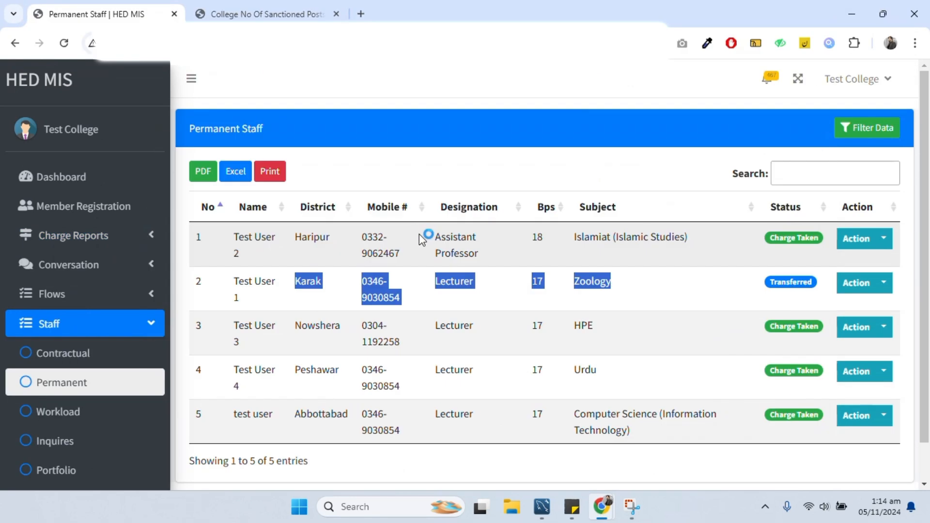
{"action": "key", "text": "Return"}
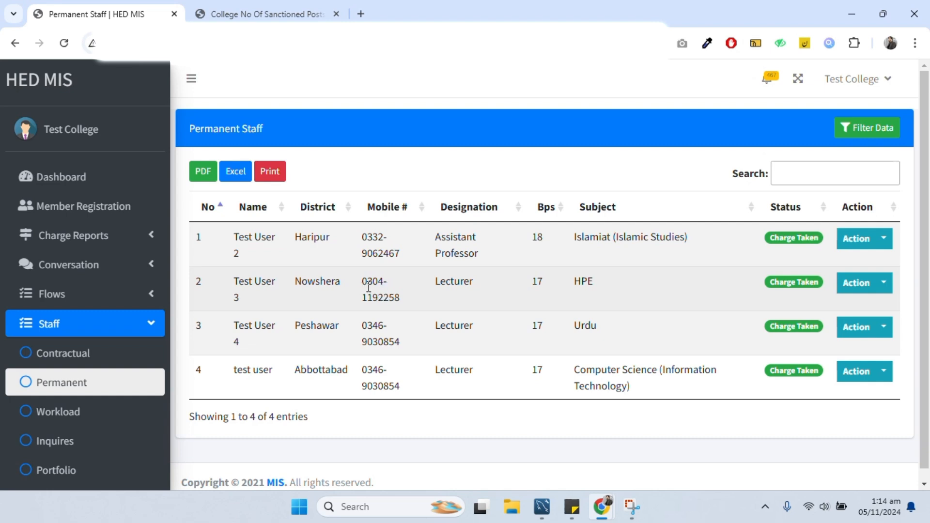
{"action": "left_click_drag", "start_coordinate": [369, 284], "coordinate": [399, 304]}
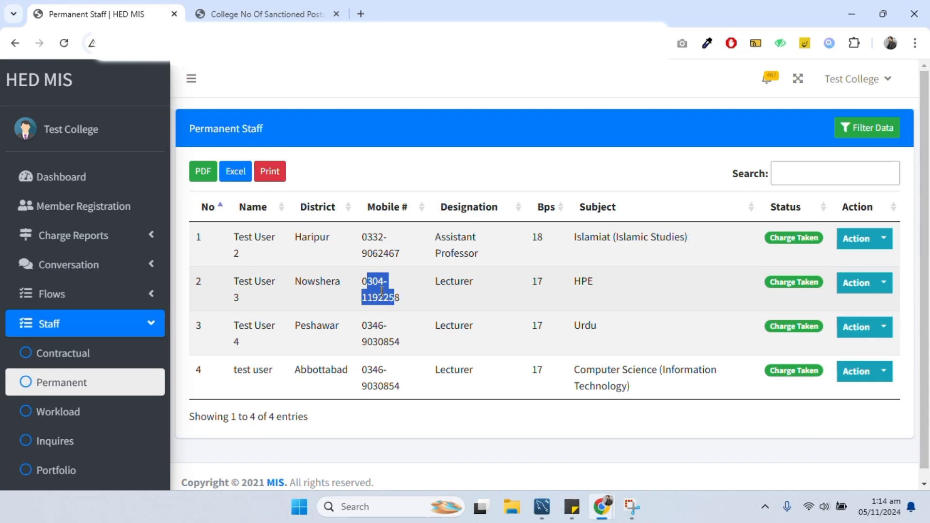
{"action": "mouse_move", "coordinate": [603, 505]}
{"action": "left_click", "coordinate": [649, 460]}
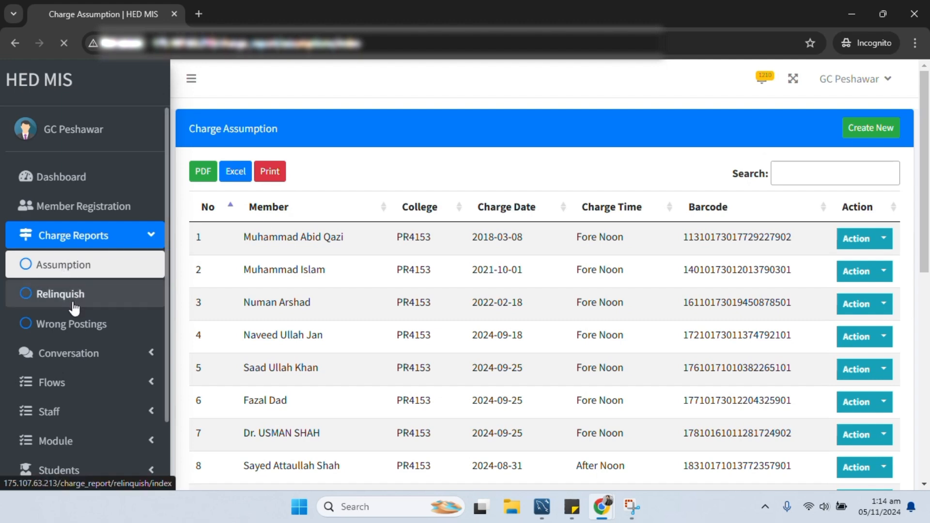
- Start a new Charge Relinquish and fill in the test member's CNIC from the suggestions
{"action": "left_click", "coordinate": [73, 179]}
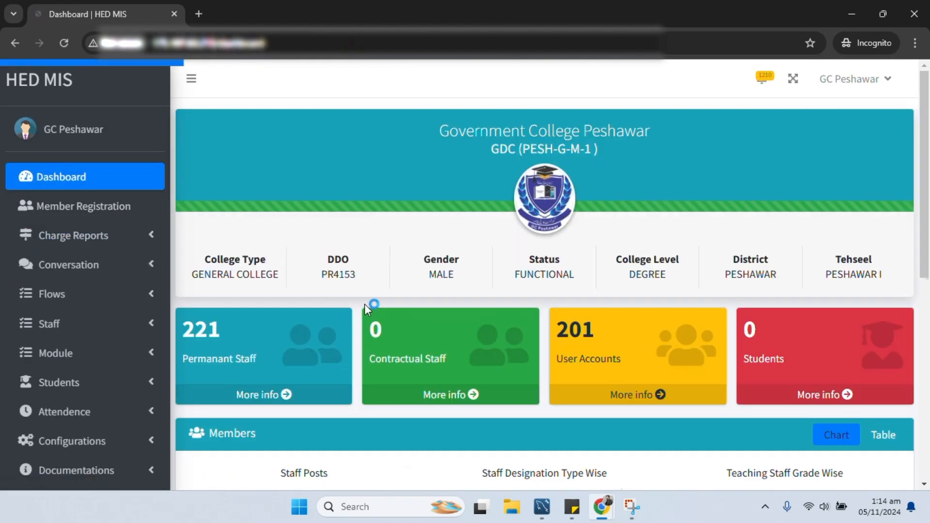
{"action": "left_click", "coordinate": [128, 264]}
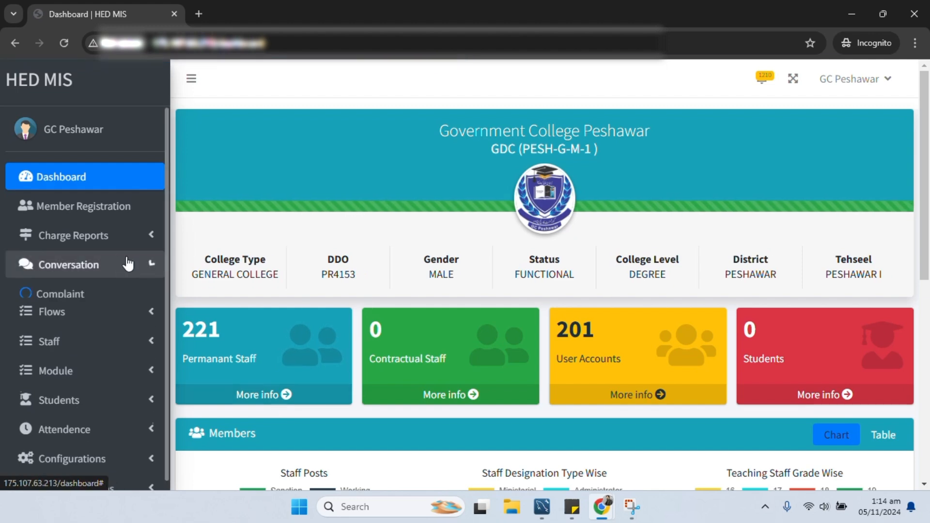
{"action": "left_click", "coordinate": [118, 243]}
{"action": "left_click", "coordinate": [87, 300]}
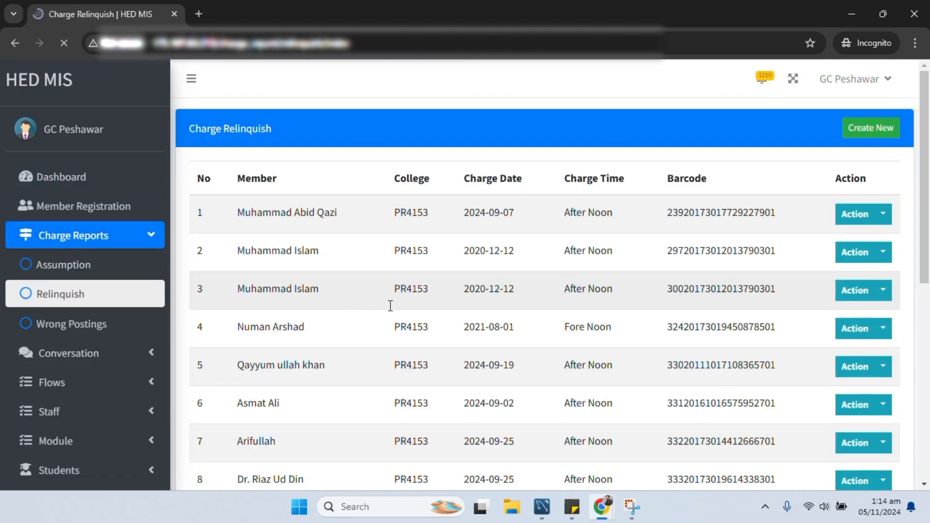
{"action": "left_click", "coordinate": [870, 128]}
{"action": "left_click", "coordinate": [324, 168]}
{"action": "left_click", "coordinate": [411, 199]}
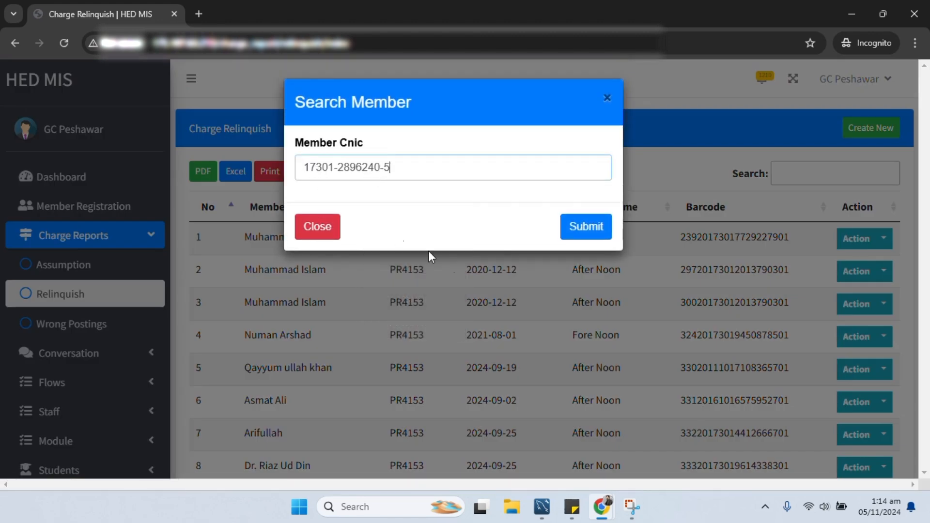
{"action": "left_click", "coordinate": [606, 97]}
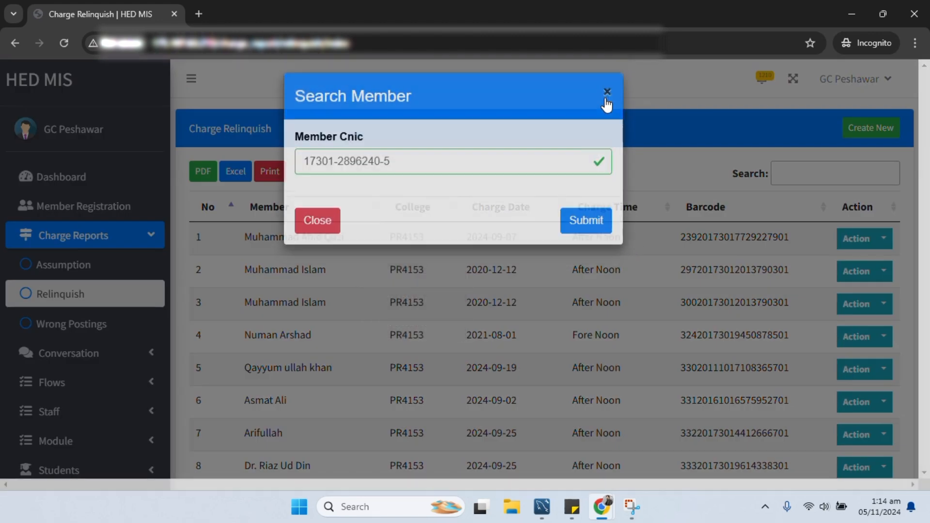
- Check the Test College staff list, then return to the charge relinquish window
{"action": "left_click", "coordinate": [850, 13]}
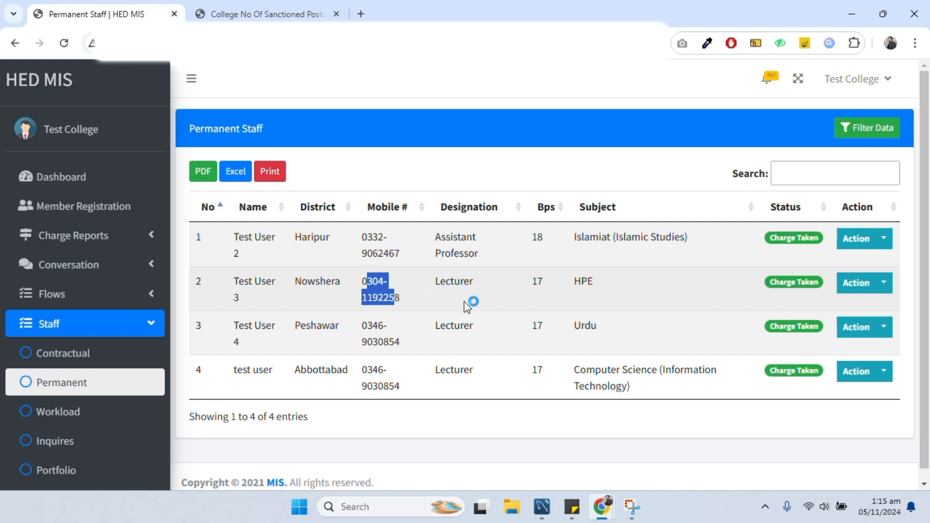
{"action": "left_click", "coordinate": [530, 321]}
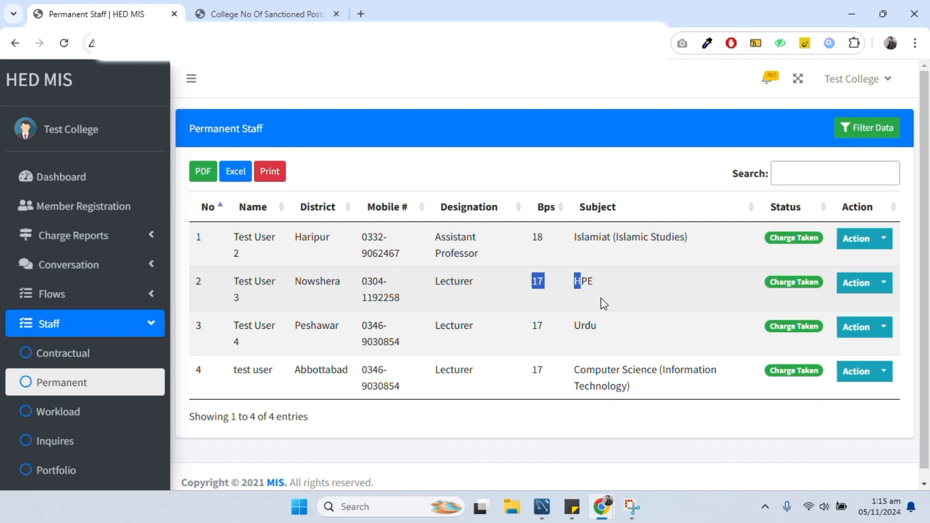
{"action": "mouse_move", "coordinate": [601, 507]}
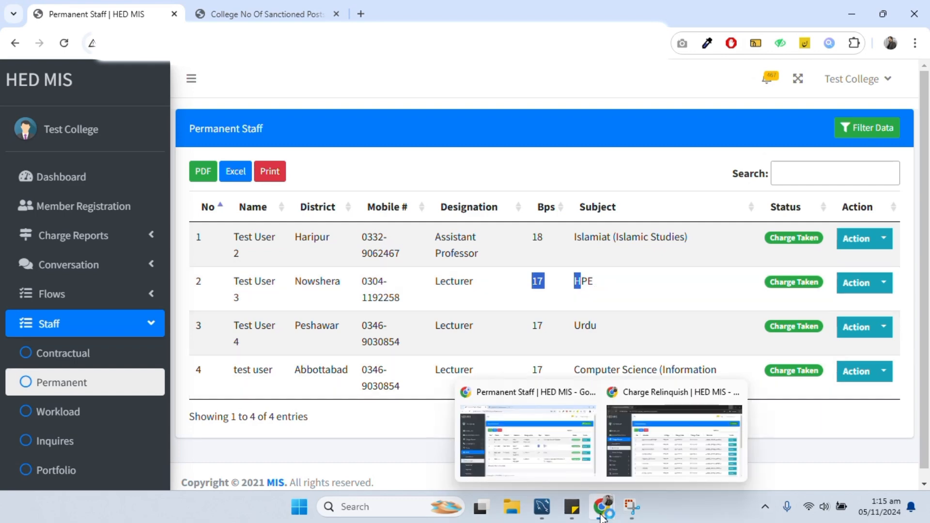
{"action": "left_click", "coordinate": [670, 426]}
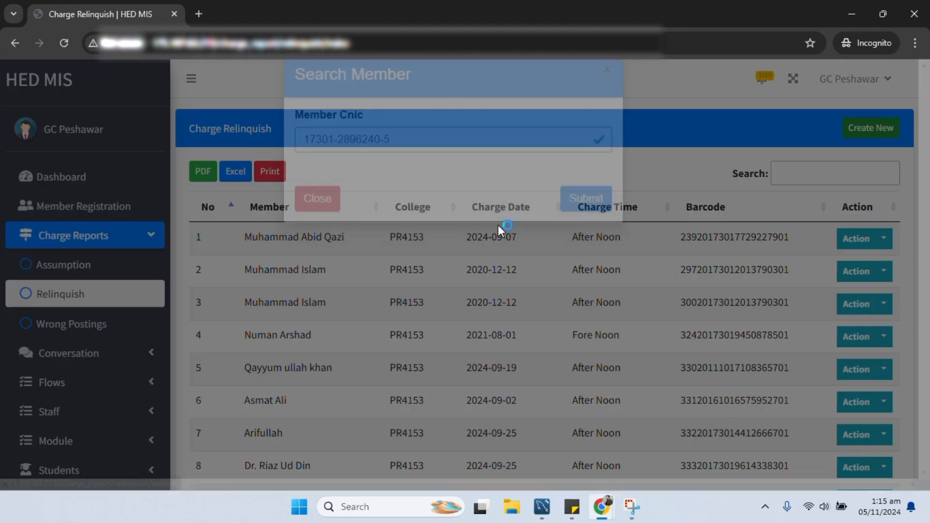
- Load the member's relinquish form and fill in the saved notification number
{"action": "left_click", "coordinate": [581, 232]}
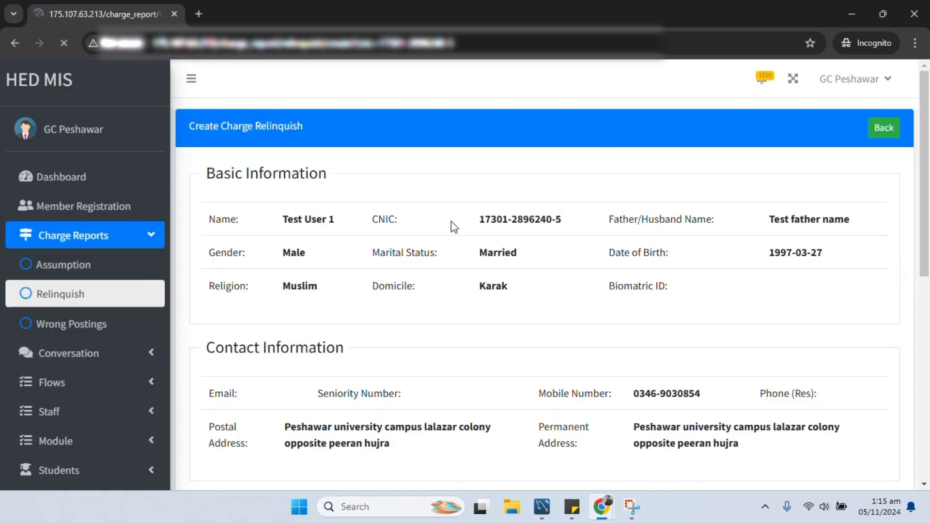
{"action": "scroll", "coordinate": [443, 225], "scroll_direction": "down", "scroll_amount": 5}
{"action": "scroll", "coordinate": [443, 226], "scroll_direction": "down", "scroll_amount": 3}
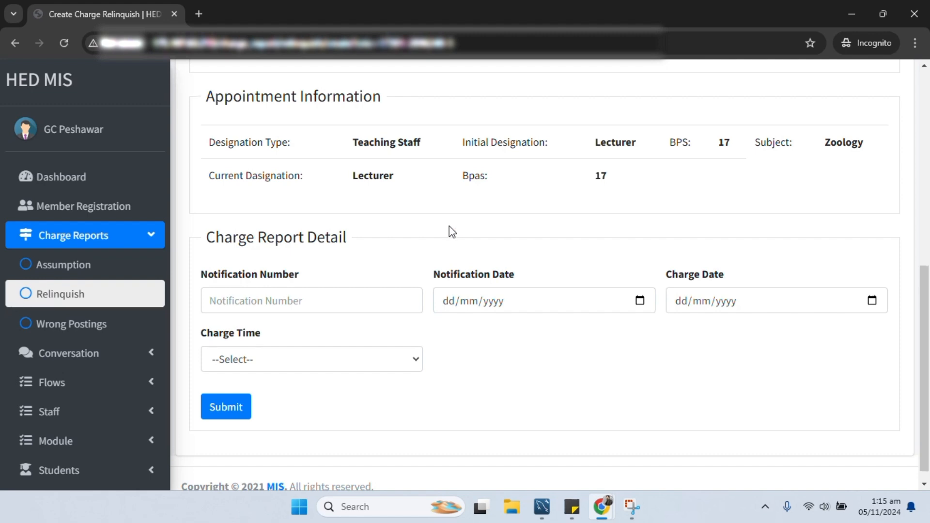
{"action": "scroll", "coordinate": [451, 232], "scroll_direction": "down", "scroll_amount": 1}
{"action": "left_click", "coordinate": [373, 286]}
{"action": "left_click", "coordinate": [335, 320]}
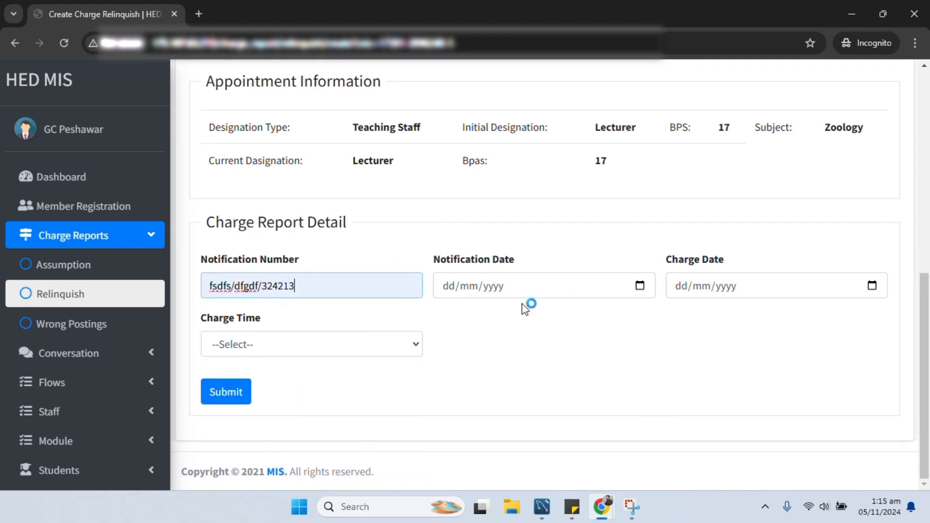
- Set notification and charge dates to 05/11/2024, charge time Fore Noon, and submit the relinquish report
{"action": "left_click", "coordinate": [529, 290]}
{"action": "left_click", "coordinate": [640, 286]}
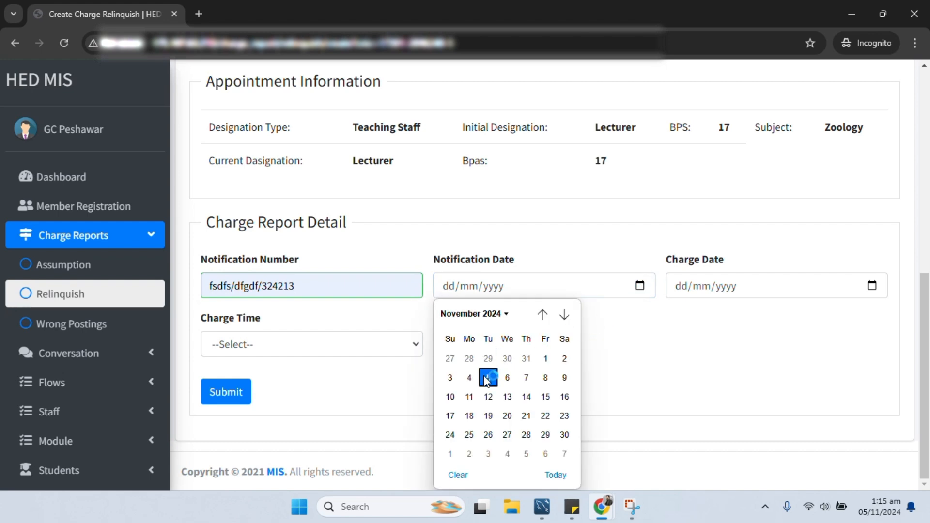
{"action": "left_click", "coordinate": [487, 377]}
{"action": "left_click", "coordinate": [872, 286]}
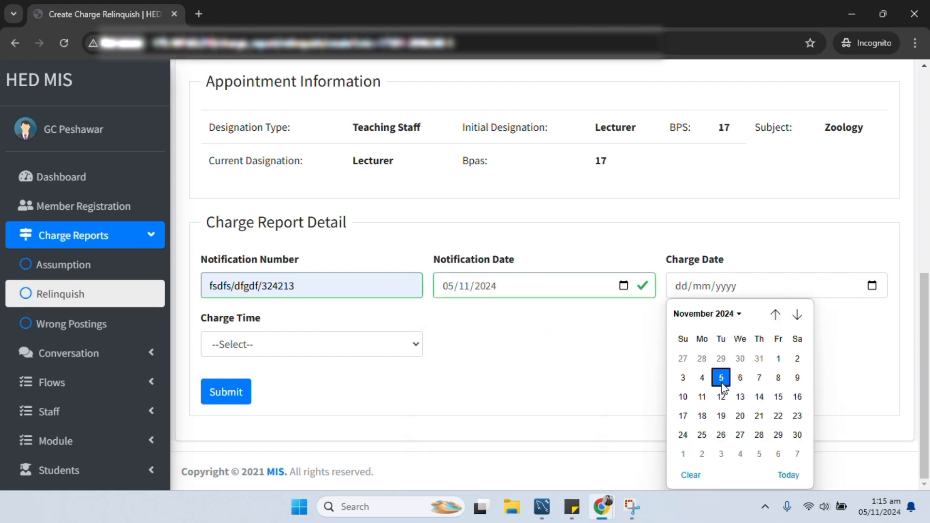
{"action": "left_click", "coordinate": [721, 378]}
{"action": "left_click", "coordinate": [297, 344]}
{"action": "left_click", "coordinate": [245, 385]}
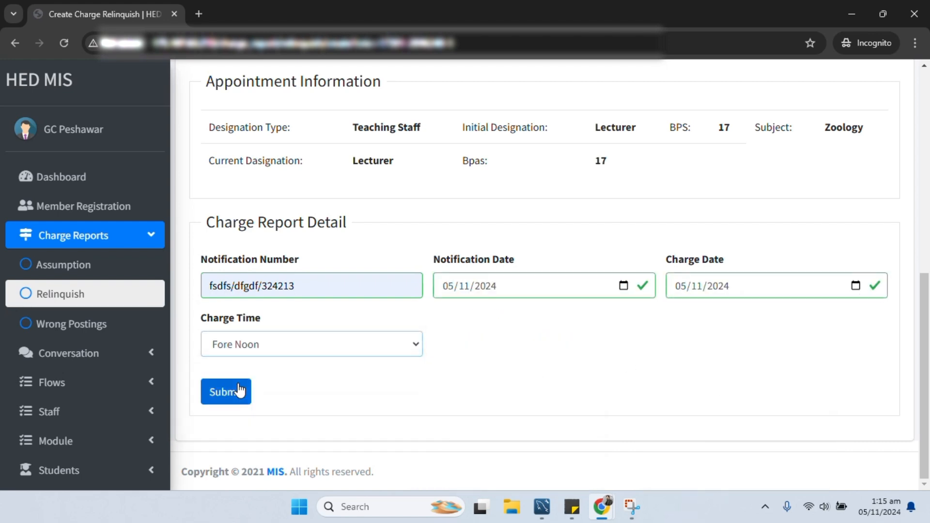
{"action": "left_click", "coordinate": [234, 396]}
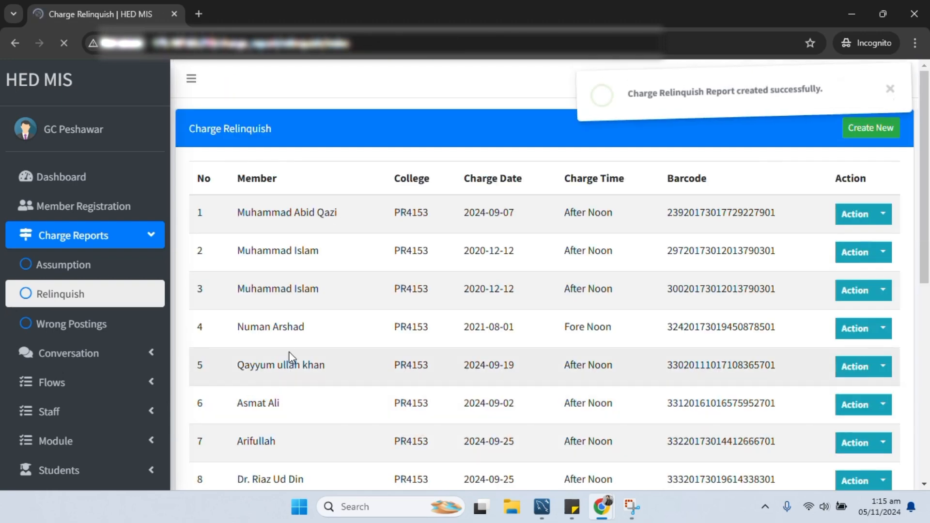
- Start a new 'Promoted From Other / In College' charge assumption and look up the member's CNIC
{"action": "left_click", "coordinate": [852, 14]}
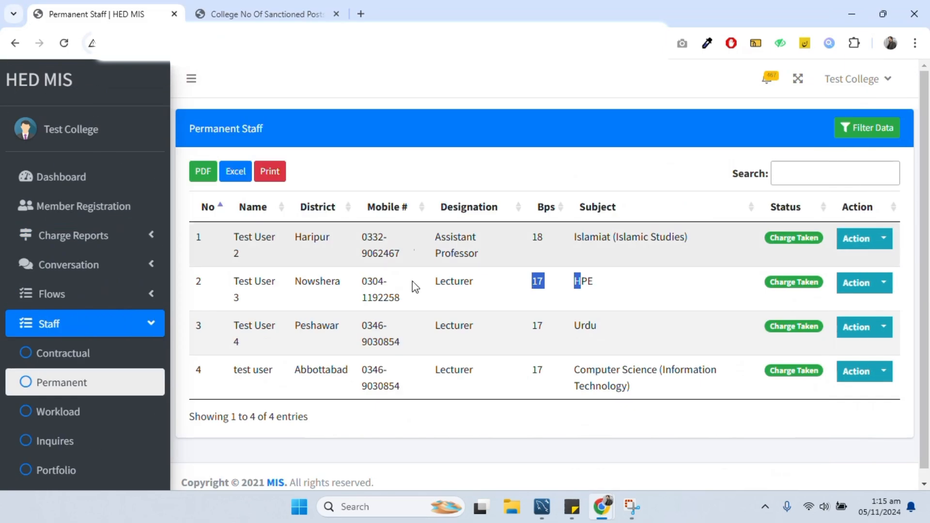
{"action": "left_click", "coordinate": [109, 233]}
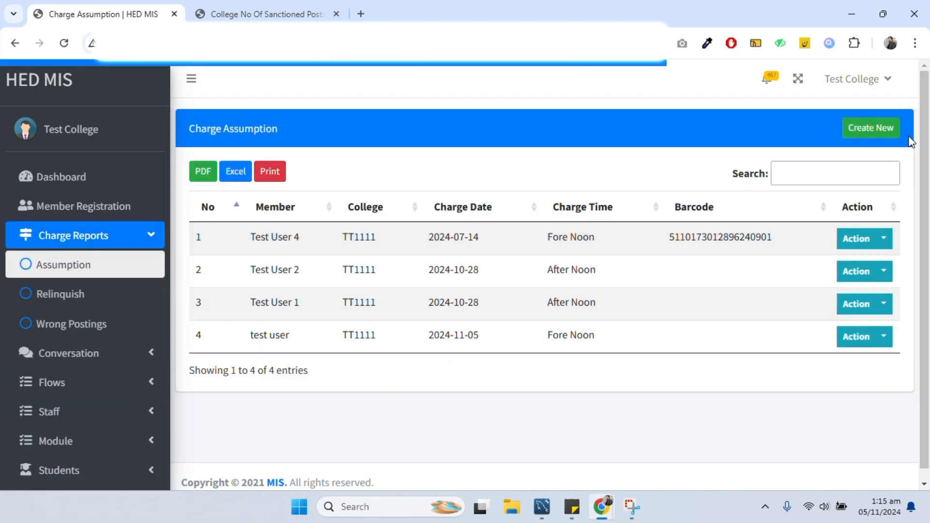
{"action": "left_click", "coordinate": [871, 128]}
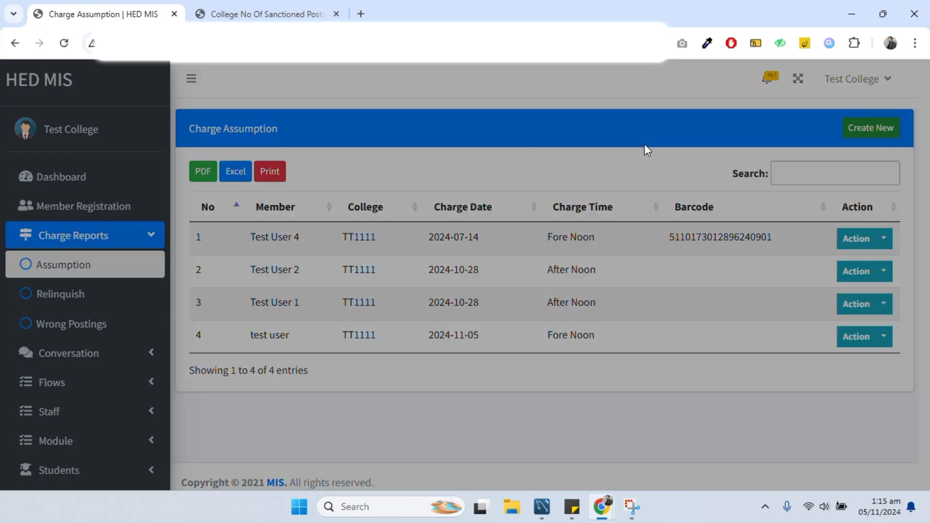
{"action": "left_click", "coordinate": [355, 176]}
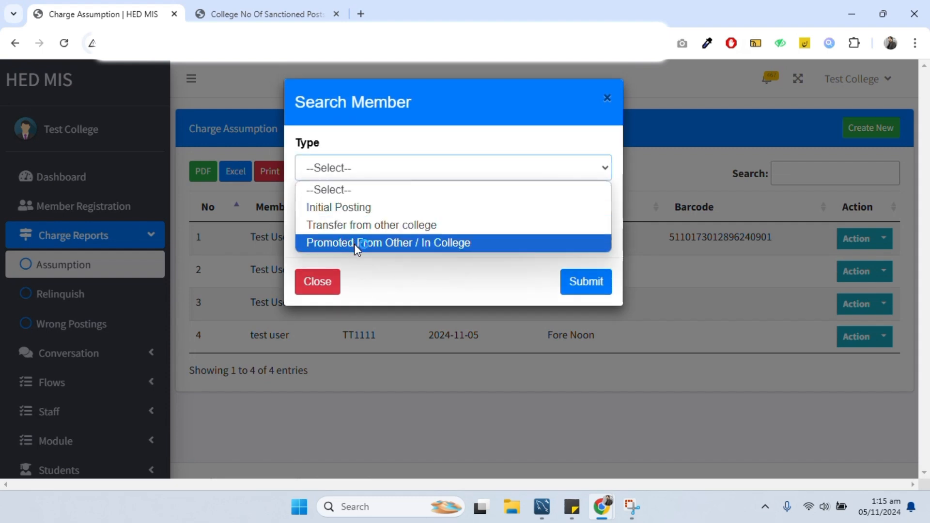
{"action": "left_click", "coordinate": [354, 243]}
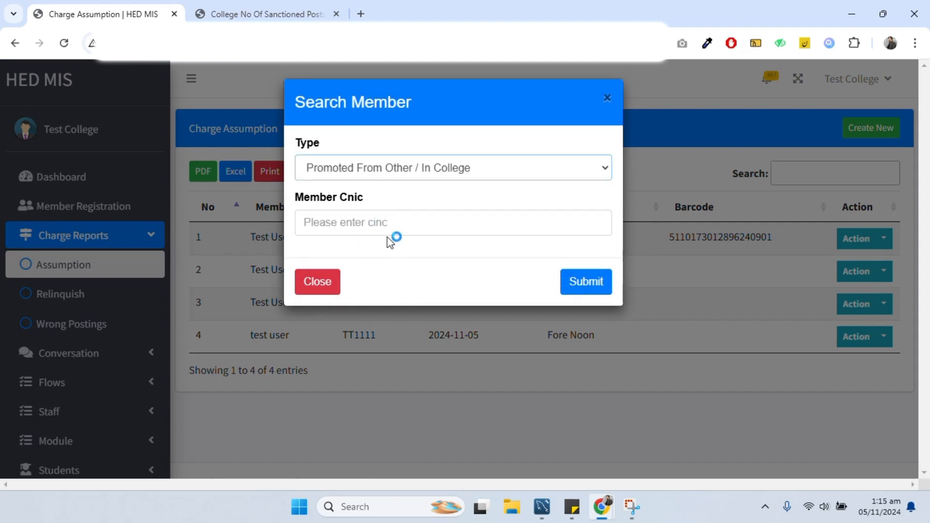
{"action": "left_click", "coordinate": [380, 224]}
{"action": "left_click", "coordinate": [373, 260]}
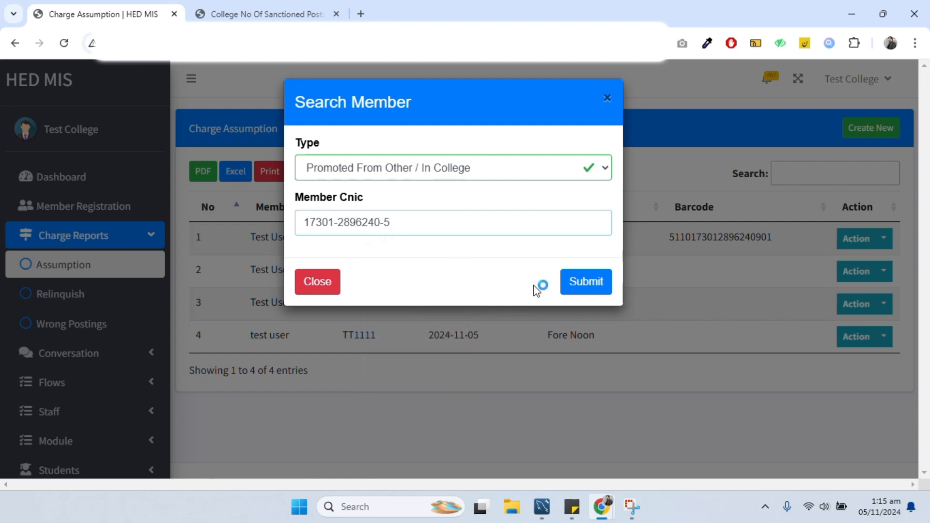
{"action": "left_click", "coordinate": [575, 291]}
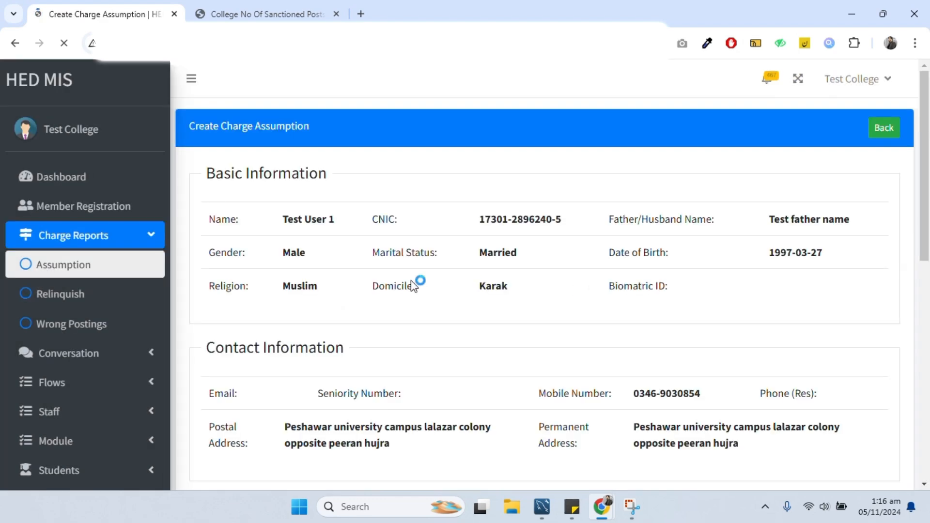
- Select Assistant Professor, notification fsdfs/dfgdf/324213, and notification and charge dates 05/11/2024
{"action": "scroll", "coordinate": [414, 281], "scroll_direction": "down", "scroll_amount": 10}
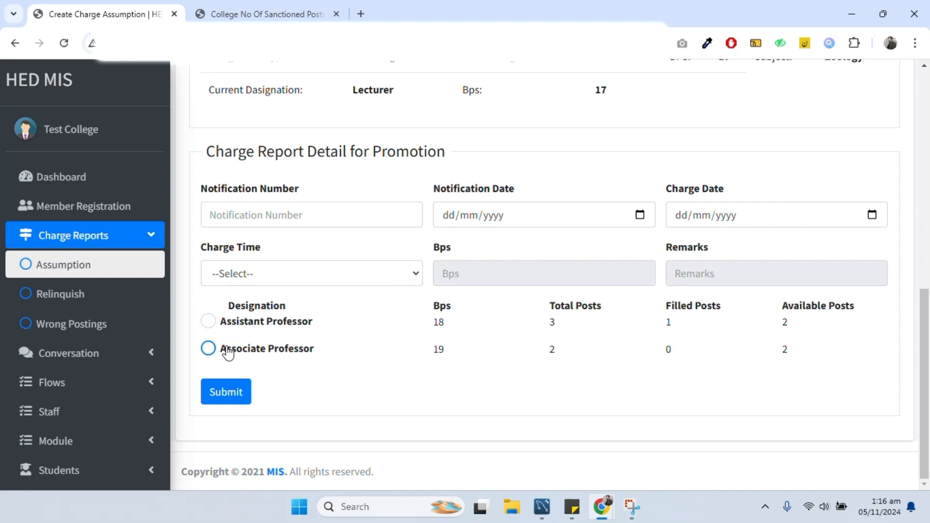
{"action": "left_click", "coordinate": [209, 322]}
{"action": "left_click", "coordinate": [279, 215]}
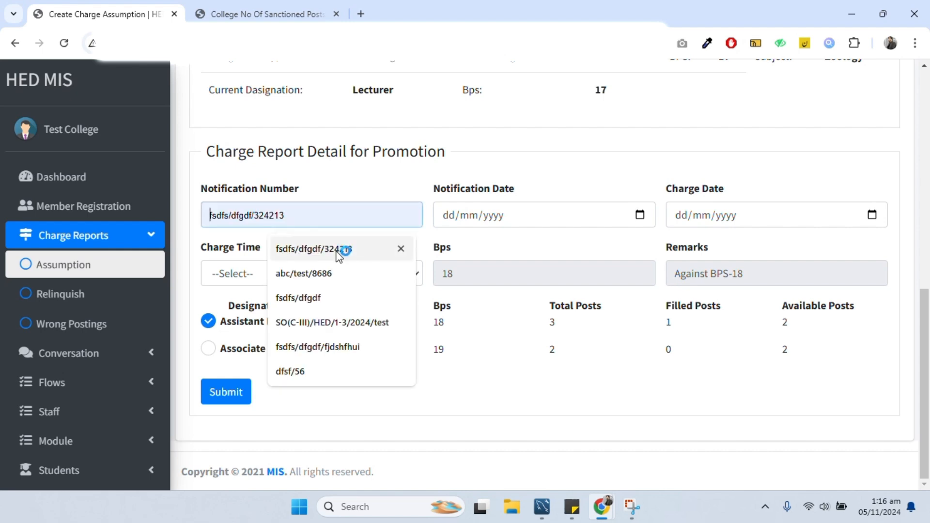
{"action": "left_click", "coordinate": [343, 247]}
{"action": "left_click", "coordinate": [525, 224]}
{"action": "left_click", "coordinate": [639, 215]}
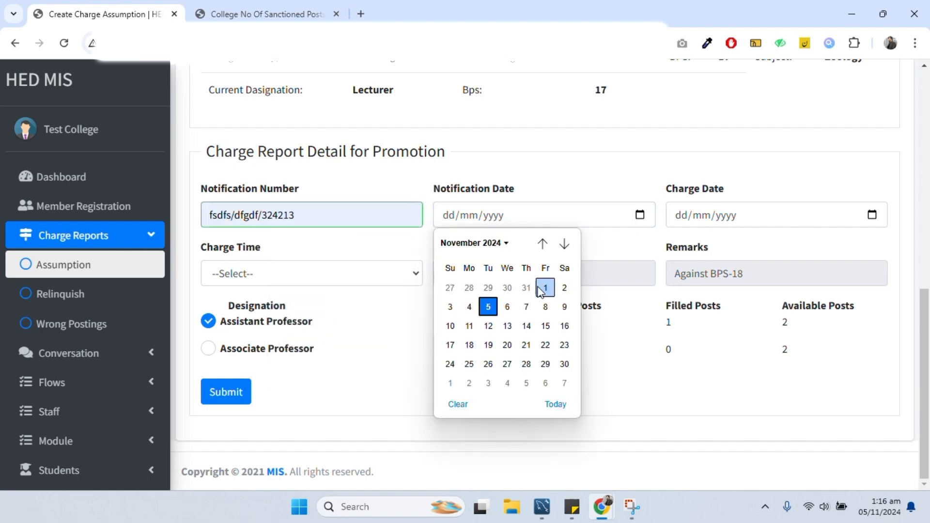
{"action": "left_click", "coordinate": [488, 307]}
{"action": "left_click", "coordinate": [873, 217]}
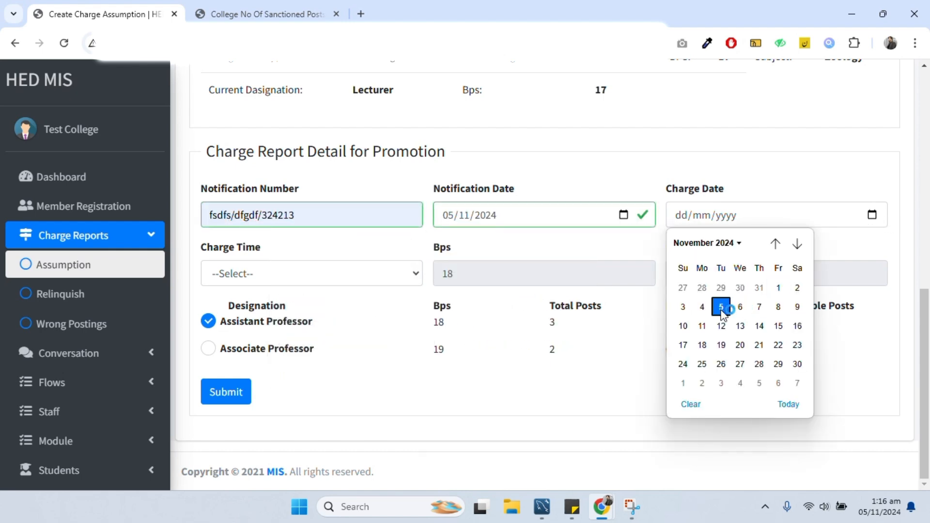
{"action": "left_click", "coordinate": [720, 307]}
{"action": "left_click", "coordinate": [312, 273]}
- Submit the promotion assumption with After Noon charge time and review the Permanent Staff list
{"action": "left_click", "coordinate": [283, 334]}
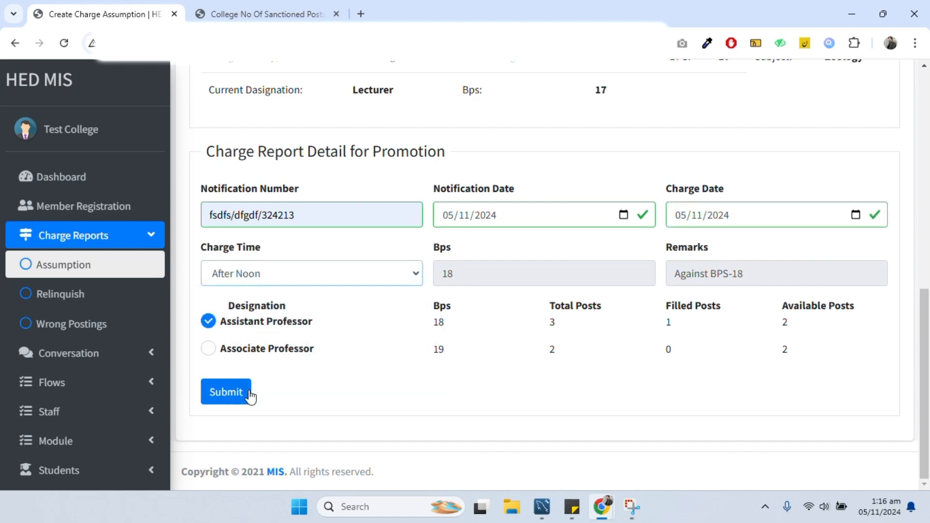
{"action": "left_click", "coordinate": [245, 393]}
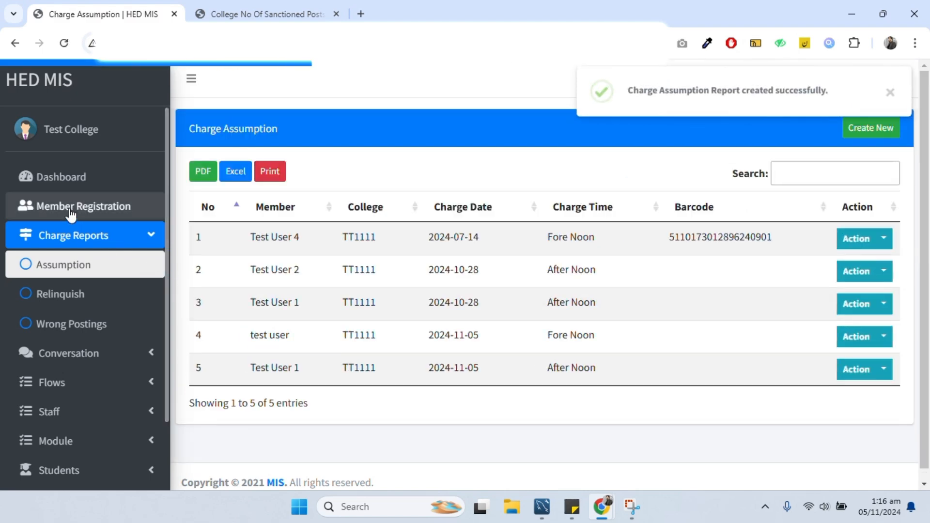
{"action": "left_click", "coordinate": [68, 178]}
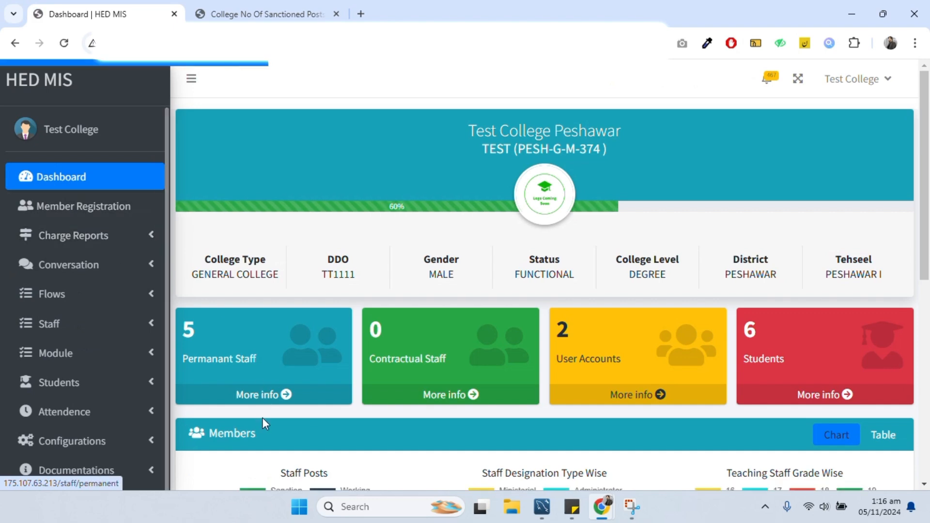
{"action": "left_click", "coordinate": [262, 398]}
{"action": "scroll", "coordinate": [650, 383], "scroll_direction": "down", "scroll_amount": 1}
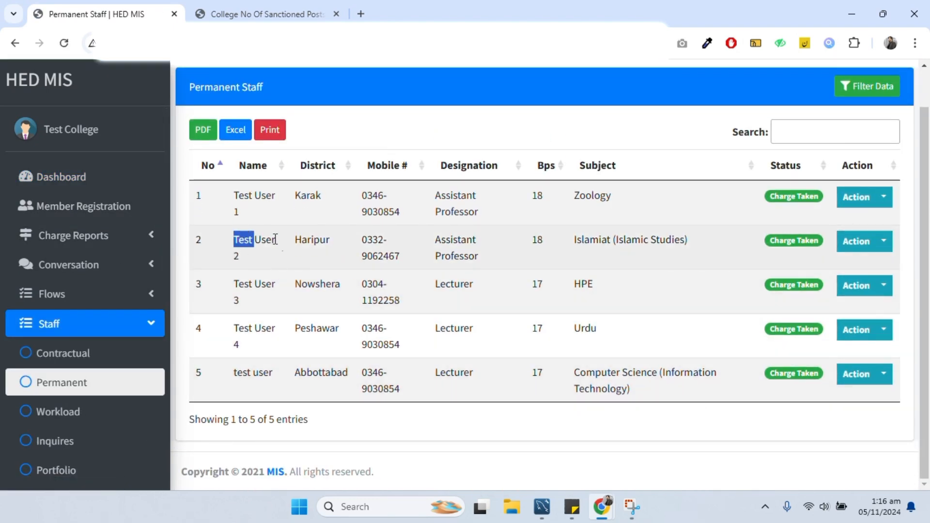
{"action": "left_click_drag", "start_coordinate": [275, 239], "coordinate": [700, 247]}
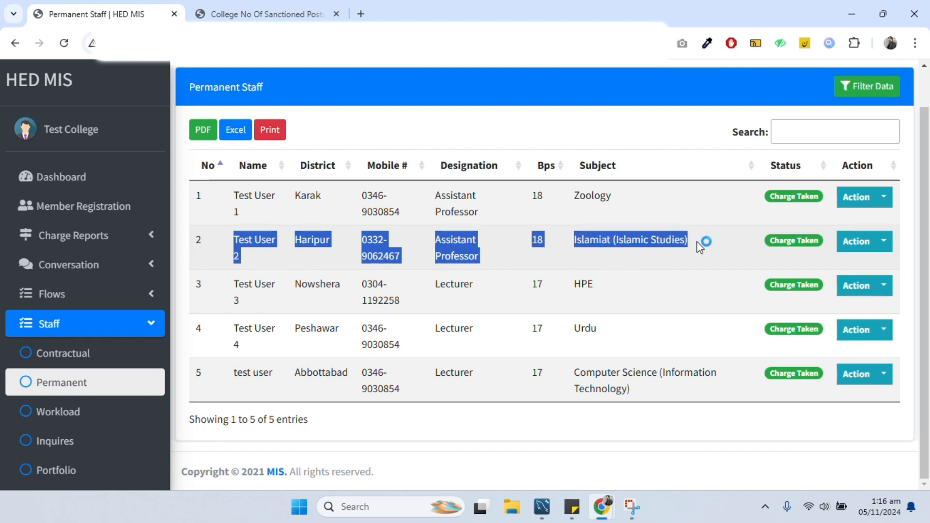
- Check Assistant Professor filled counts on Sanctioned Posts, then review Test User 3's Permanent Staff row
{"action": "left_click", "coordinate": [264, 13]}
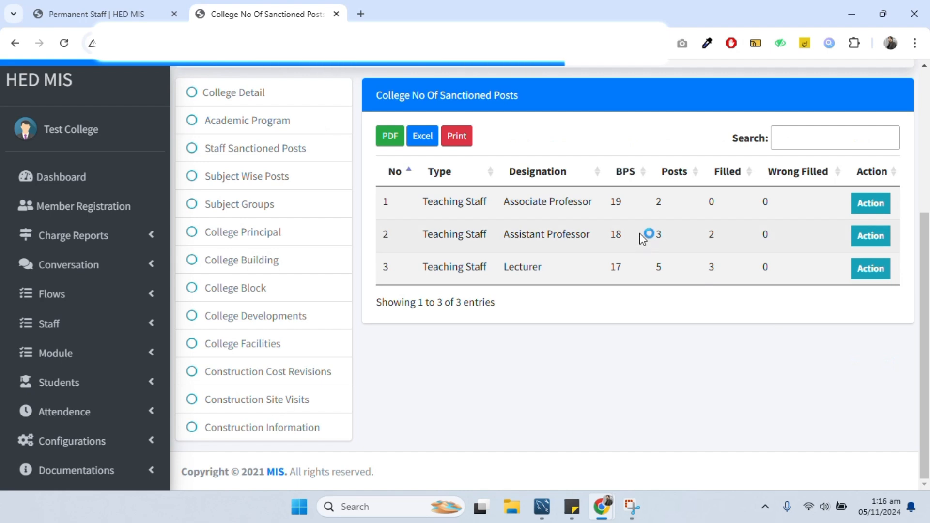
{"action": "left_click_drag", "start_coordinate": [646, 236], "coordinate": [725, 232]}
{"action": "left_click", "coordinate": [732, 237]}
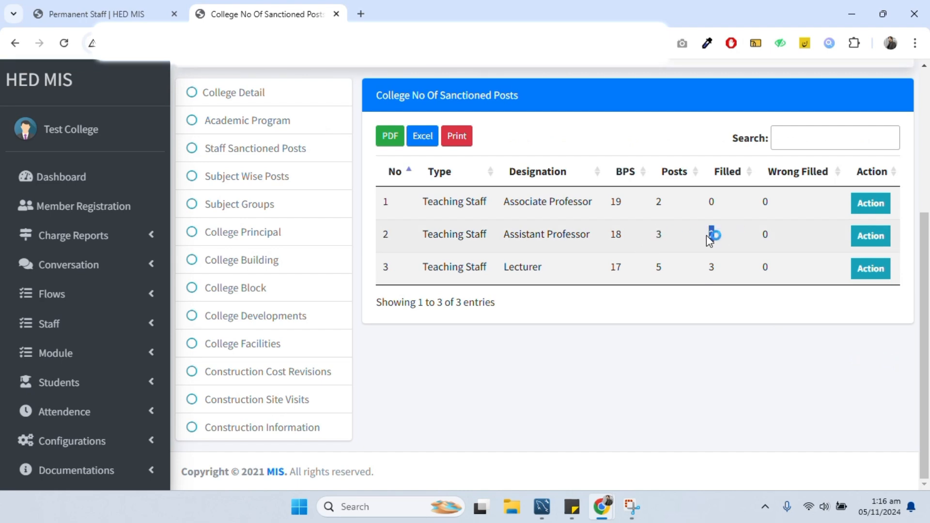
{"action": "left_click", "coordinate": [102, 13]}
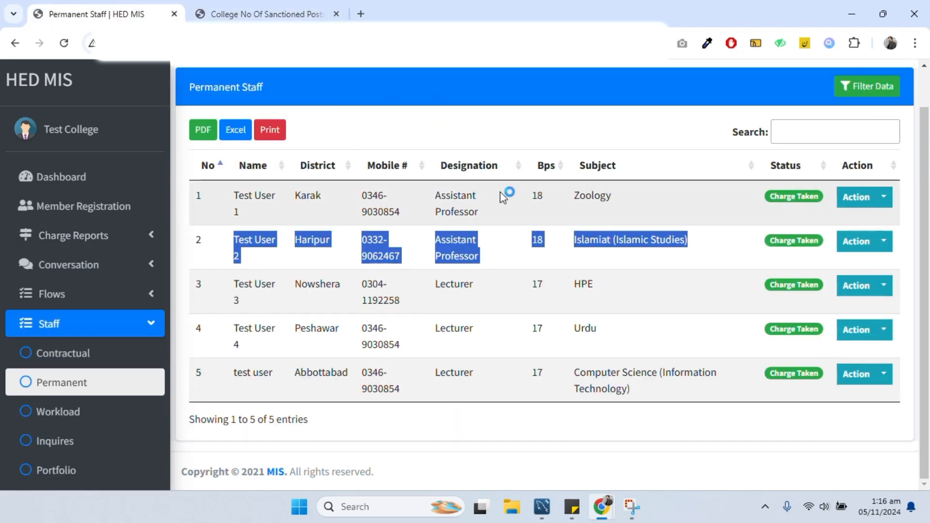
{"action": "left_click_drag", "start_coordinate": [624, 289], "coordinate": [247, 284]}
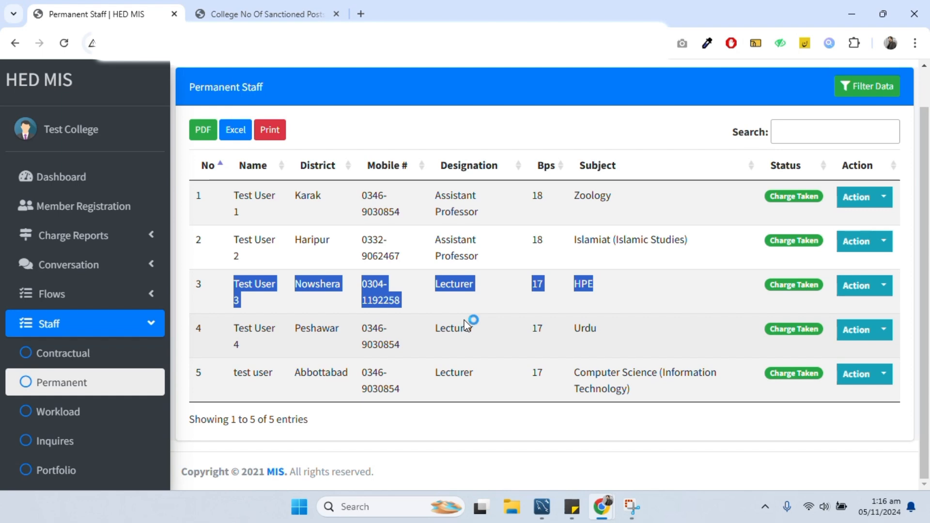
{"action": "left_click", "coordinate": [491, 305]}
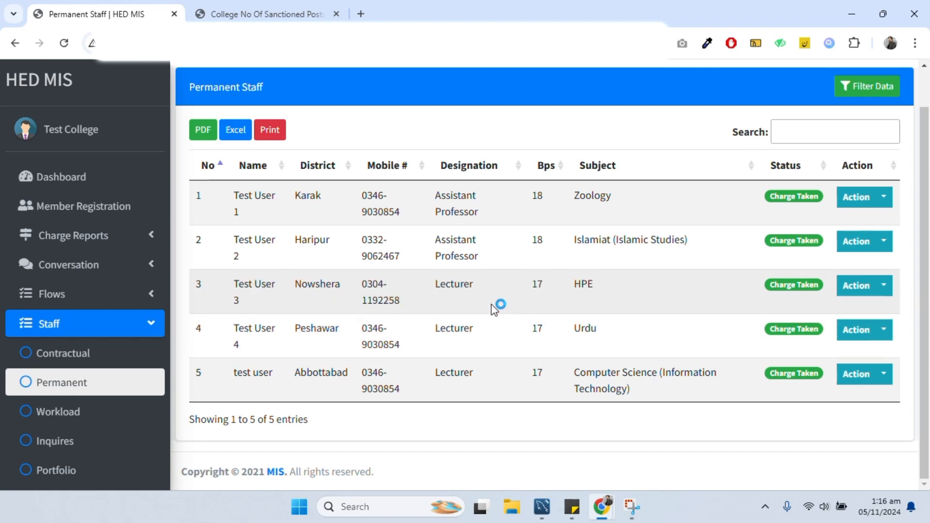
{"action": "left_click_drag", "start_coordinate": [622, 294], "coordinate": [227, 285]}
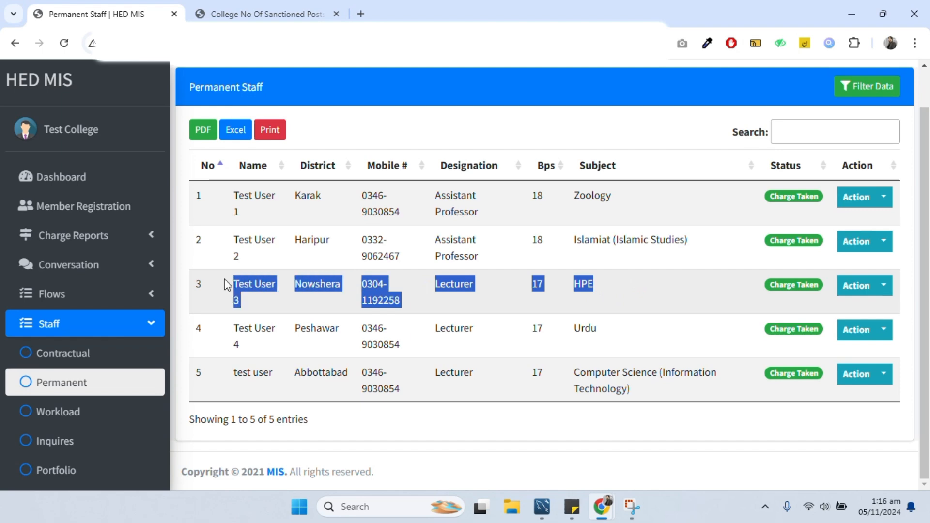
{"action": "left_click", "coordinate": [603, 303]}
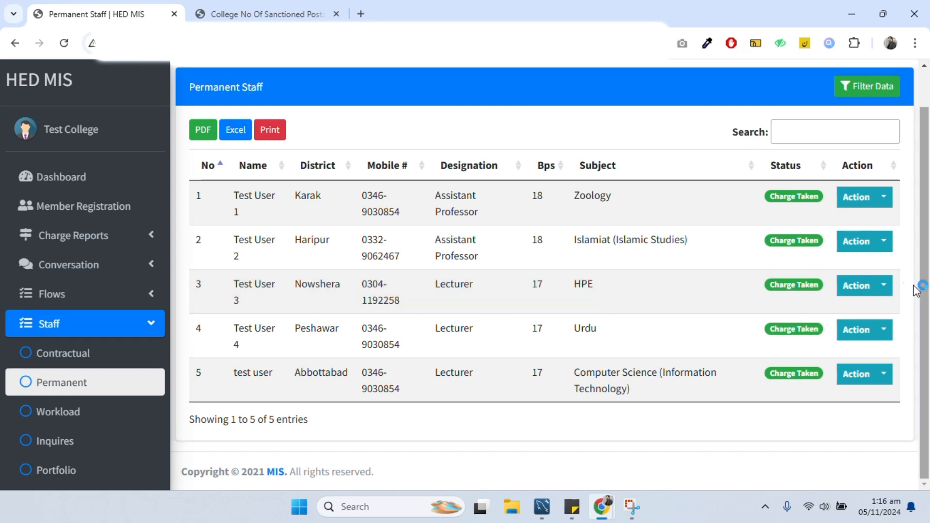
{"action": "left_click", "coordinate": [889, 287]}
- View Test User 3's profile and CNIC, then check their designation in Permanent Staff
{"action": "left_click", "coordinate": [848, 325]}
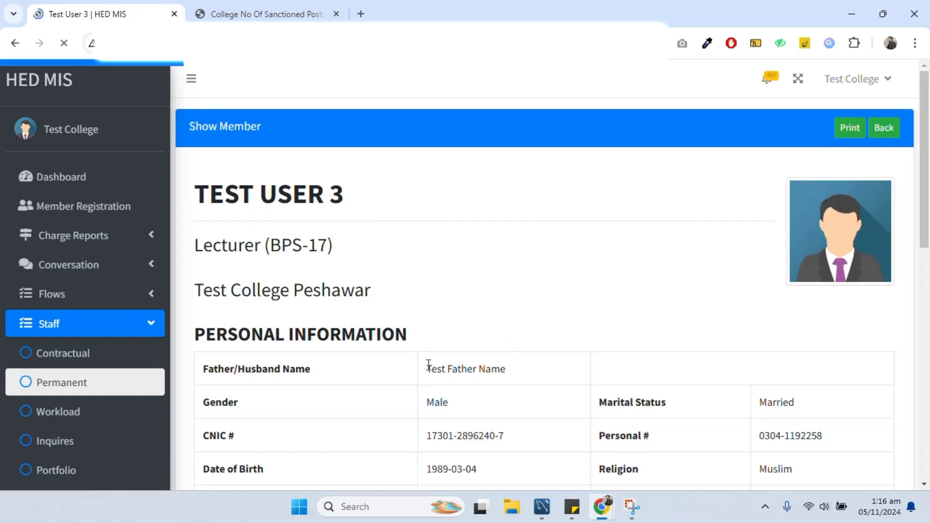
{"action": "left_click_drag", "start_coordinate": [503, 435], "coordinate": [428, 433]}
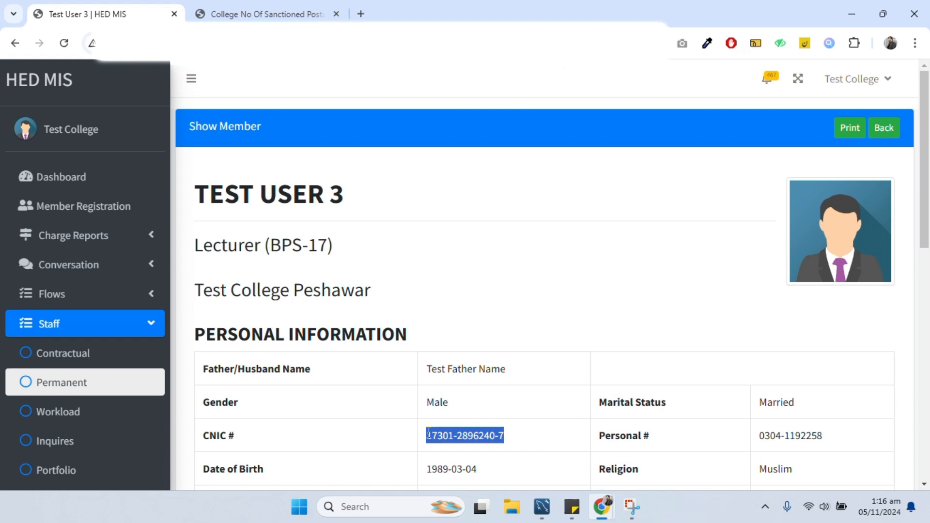
{"action": "left_click", "coordinate": [103, 244]}
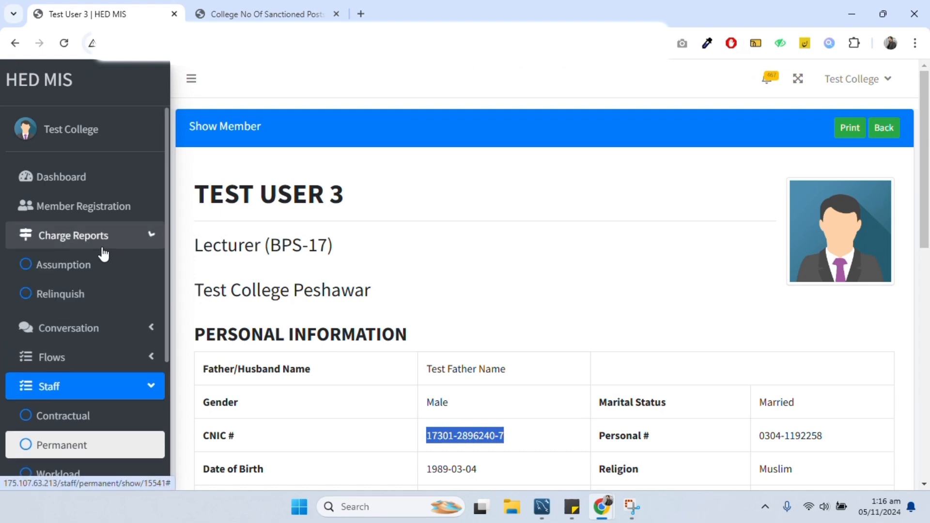
{"action": "left_click", "coordinate": [70, 195]}
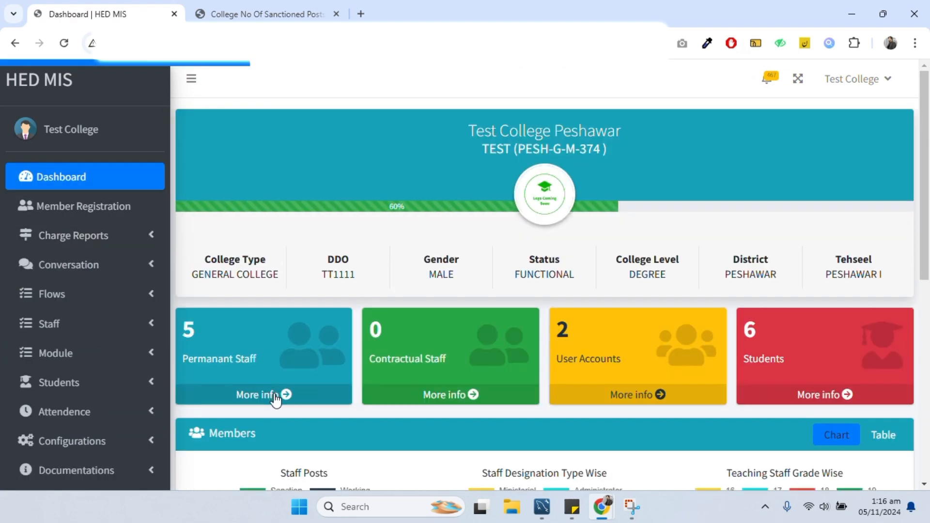
{"action": "left_click", "coordinate": [275, 400]}
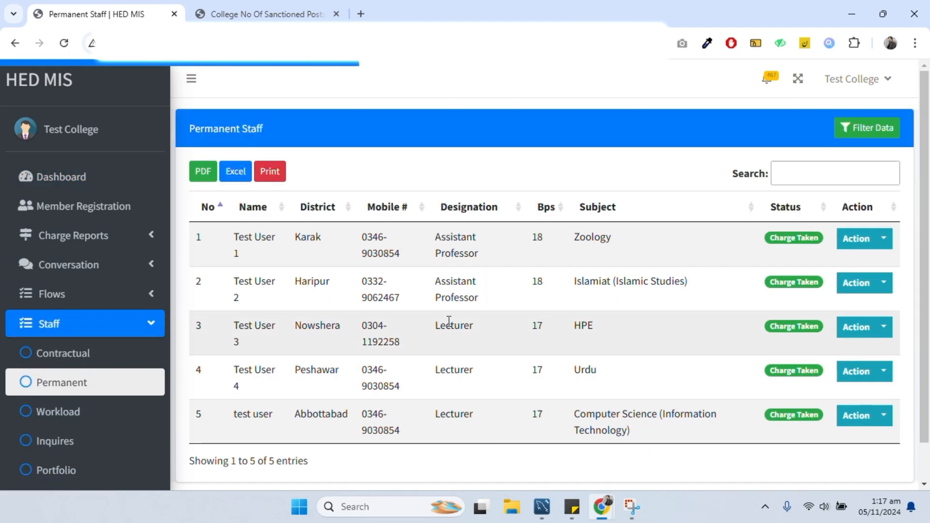
{"action": "left_click_drag", "start_coordinate": [449, 321], "coordinate": [612, 345]}
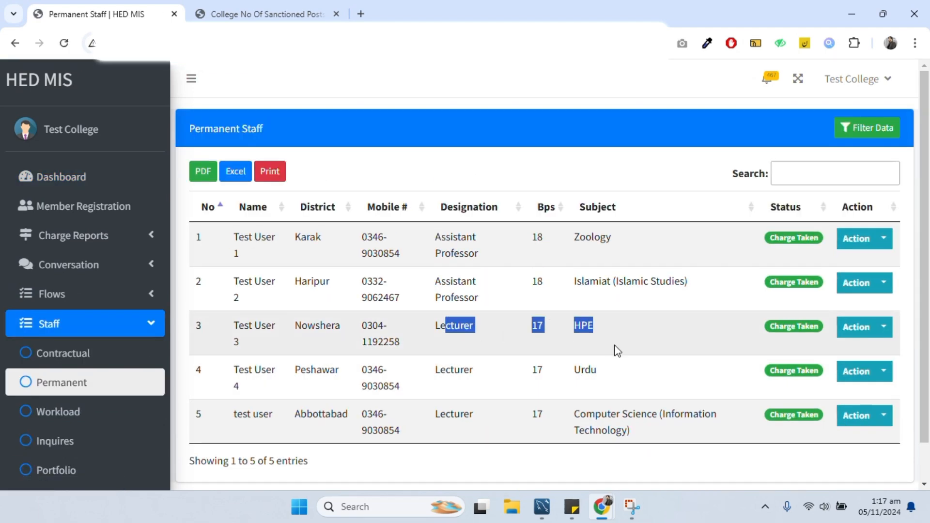
- Start a new Charge Relinquish and load the form for Test User 3's CNIC
{"action": "left_click", "coordinate": [82, 242]}
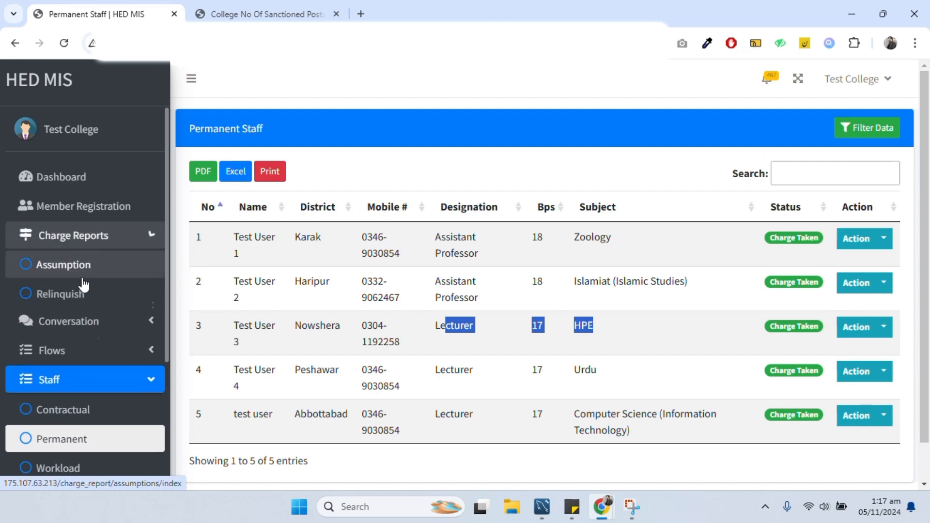
{"action": "left_click", "coordinate": [88, 296]}
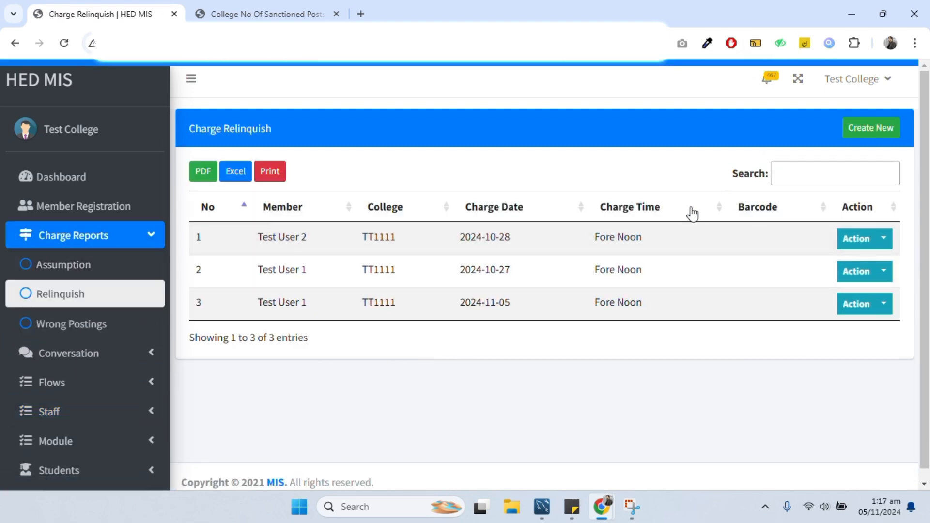
{"action": "left_click", "coordinate": [855, 127]}
{"action": "left_click", "coordinate": [347, 176]}
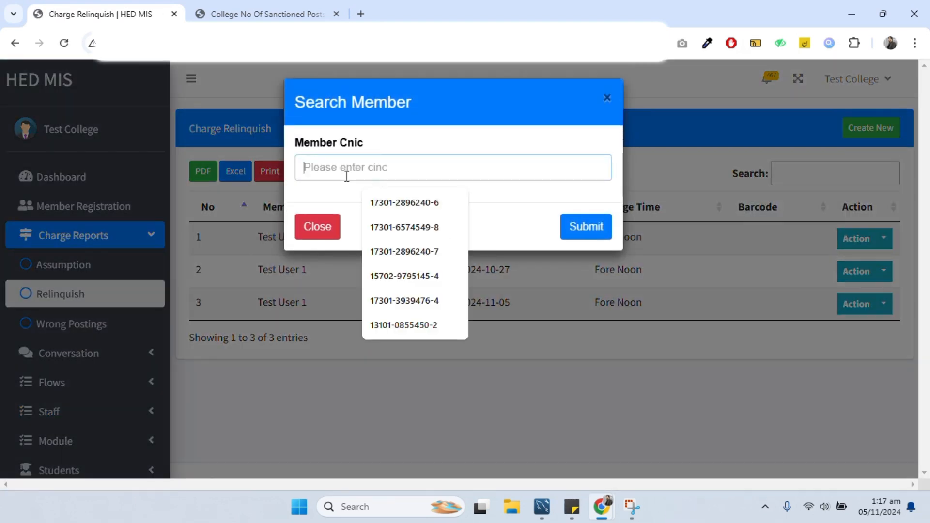
{"action": "left_click", "coordinate": [404, 251]}
{"action": "left_click", "coordinate": [583, 232]}
- Save the relinquish with notification SO(C-III)/HED/1-3/2024/test, dates 05/11/2024, Fore Noon, then view Contractual Staff
{"action": "scroll", "coordinate": [441, 326], "scroll_direction": "down", "scroll_amount": 8}
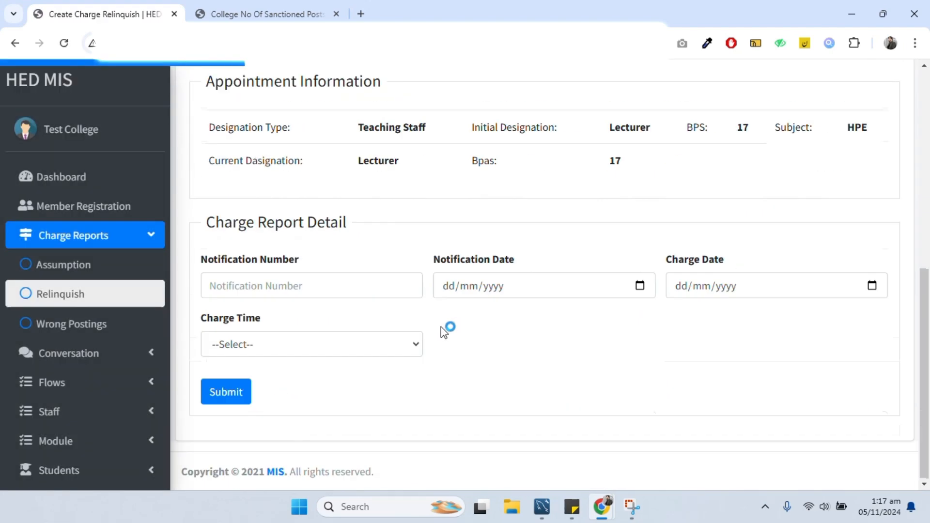
{"action": "left_click", "coordinate": [320, 283]}
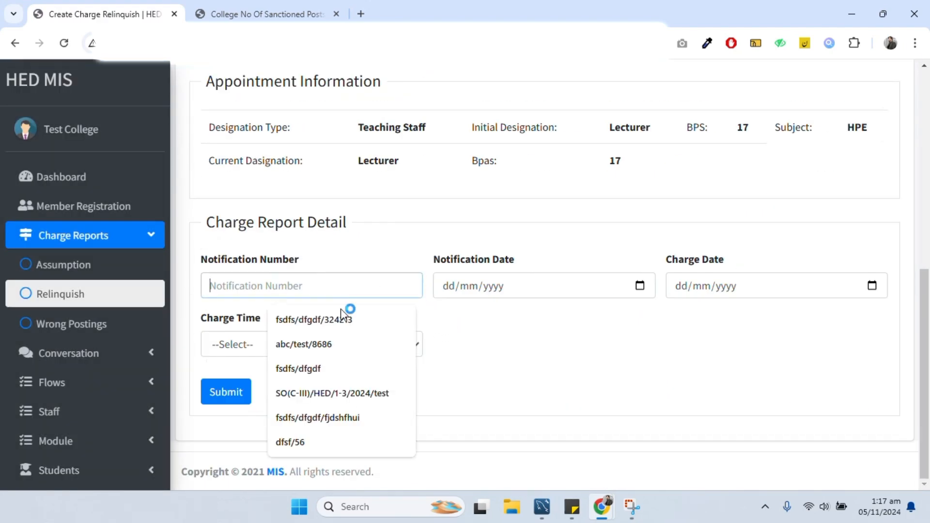
{"action": "left_click", "coordinate": [340, 393]}
{"action": "left_click", "coordinate": [510, 283]}
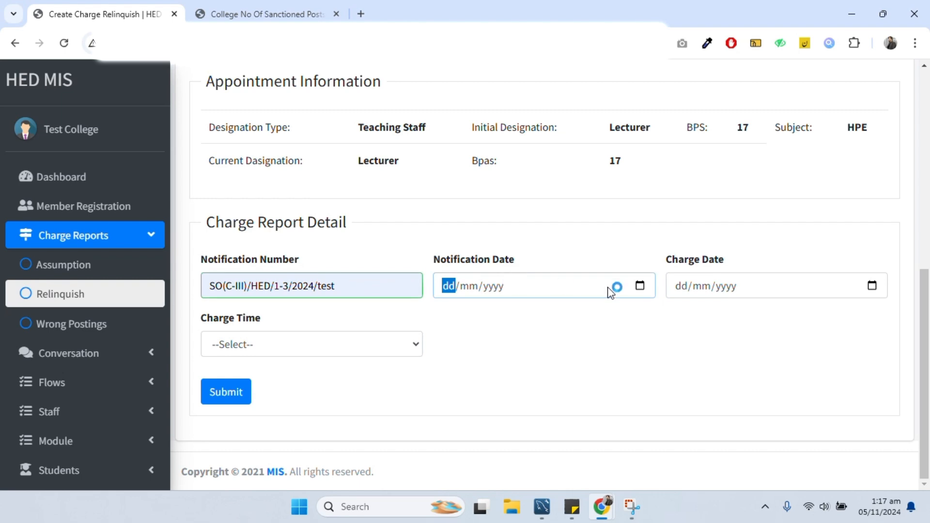
{"action": "left_click", "coordinate": [639, 287]}
{"action": "left_click", "coordinate": [486, 376]}
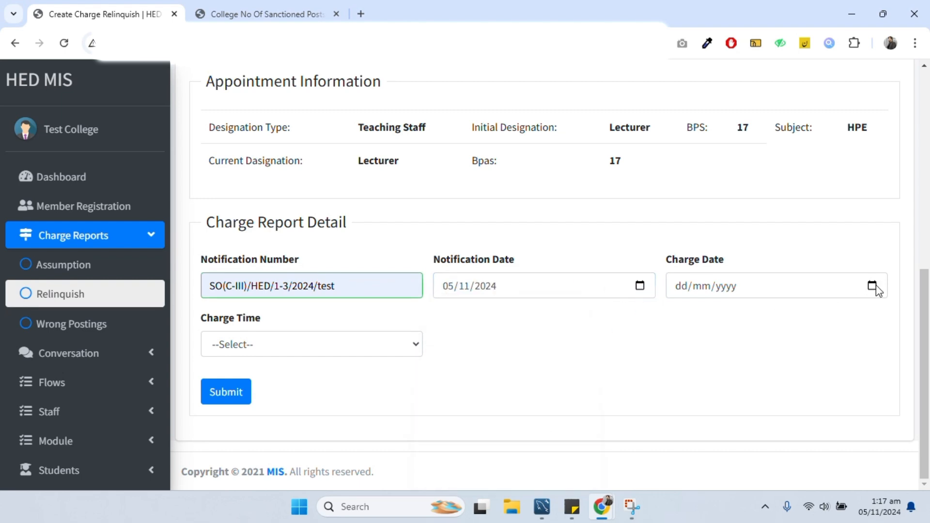
{"action": "left_click", "coordinate": [872, 287]}
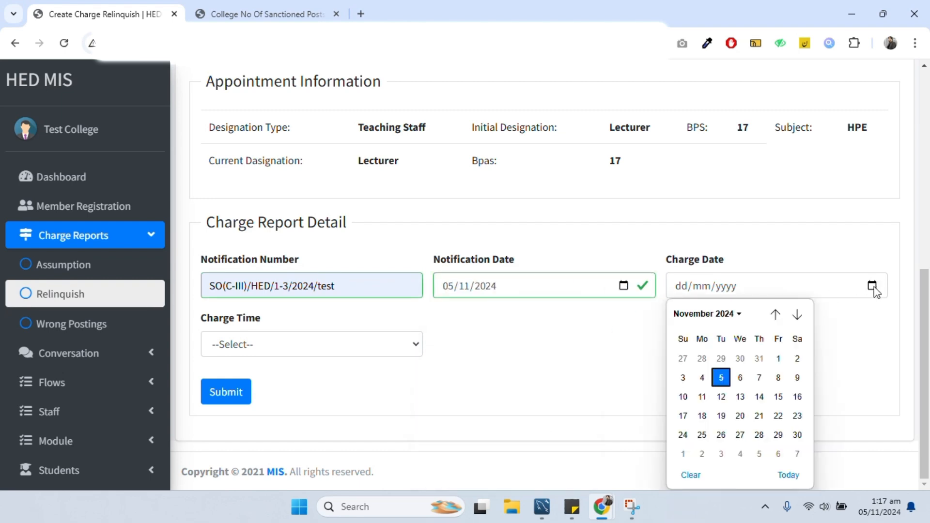
{"action": "left_click", "coordinate": [721, 378]}
{"action": "left_click", "coordinate": [239, 345]}
{"action": "left_click", "coordinate": [237, 386]}
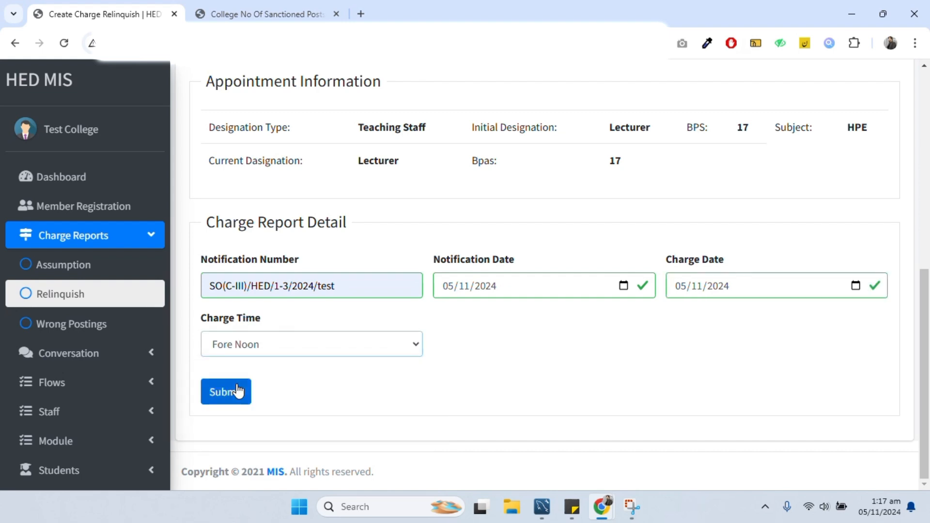
{"action": "left_click", "coordinate": [238, 390]}
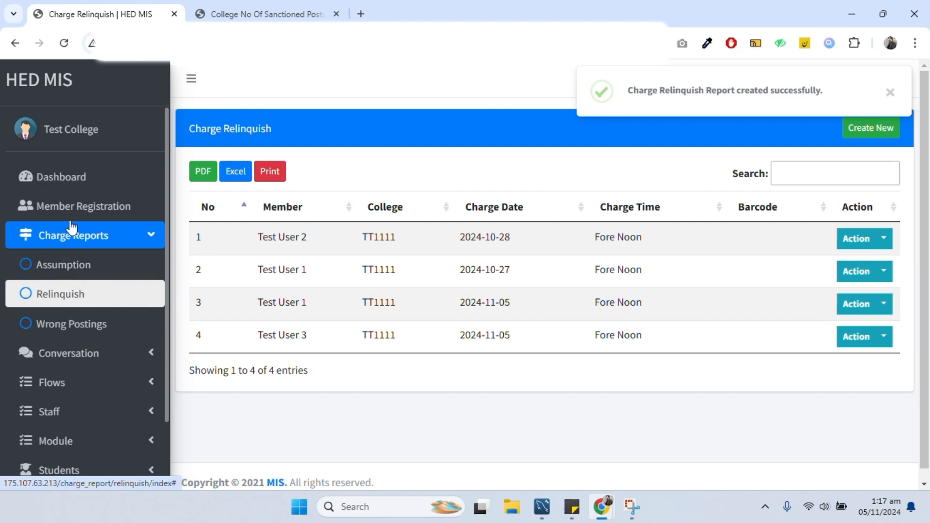
{"action": "left_click", "coordinate": [75, 385]}
{"action": "left_click", "coordinate": [64, 416]}
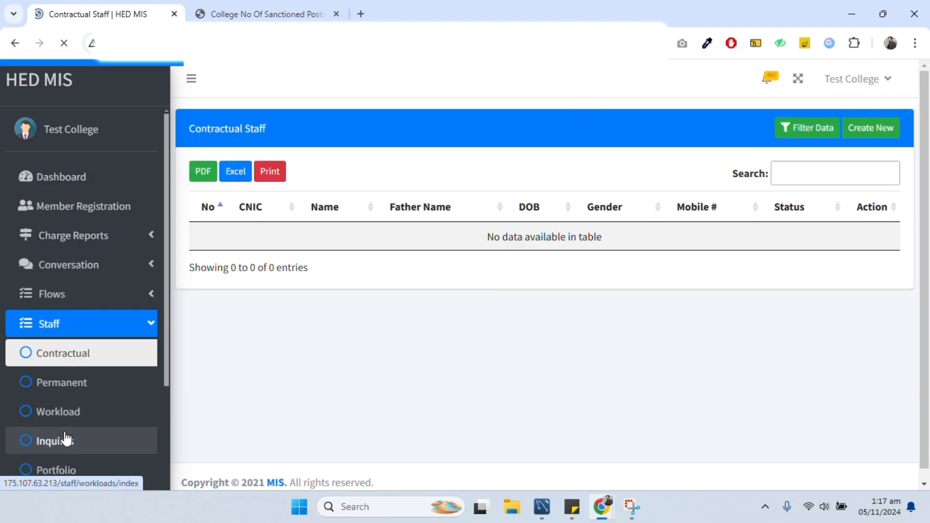
- Confirm the HPE lecturer shows Transferred, then start a Promoted From Other / In College assumption report
{"action": "left_click", "coordinate": [68, 382]}
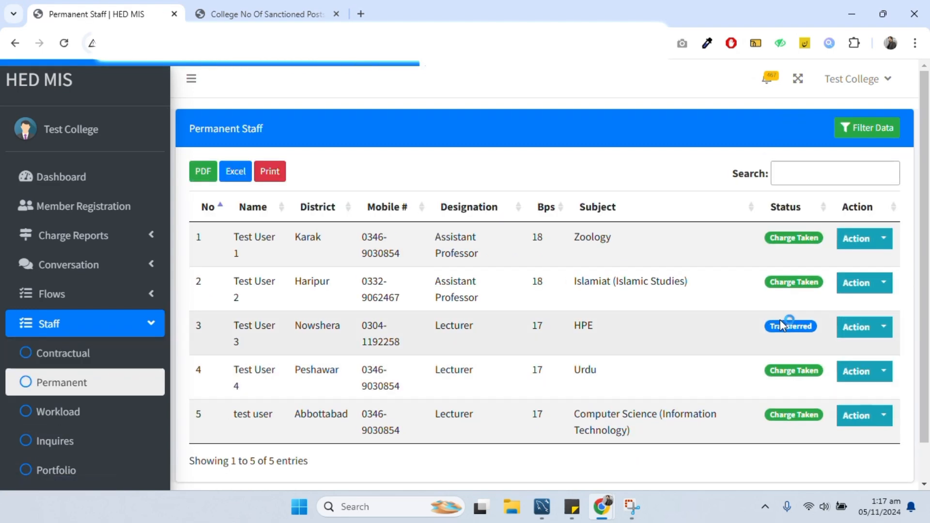
{"action": "left_click_drag", "start_coordinate": [732, 325], "coordinate": [211, 325]}
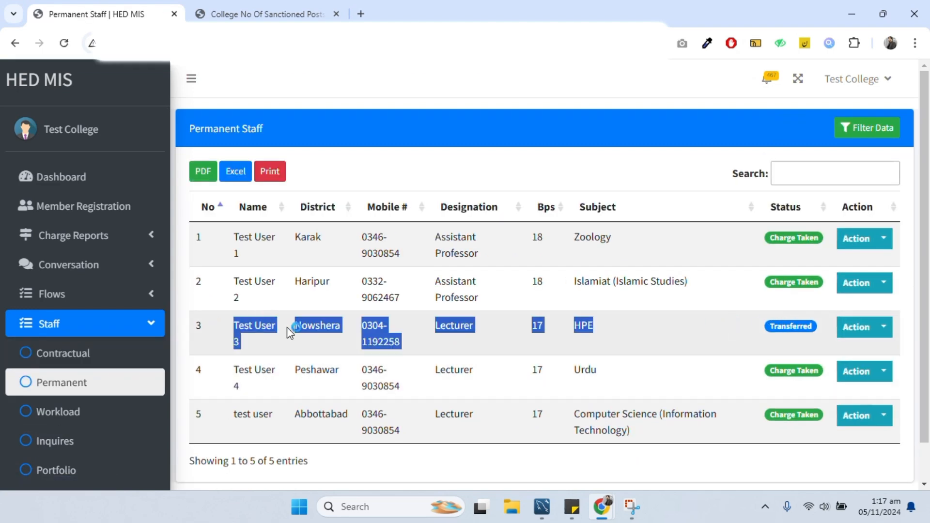
{"action": "left_click", "coordinate": [121, 236]}
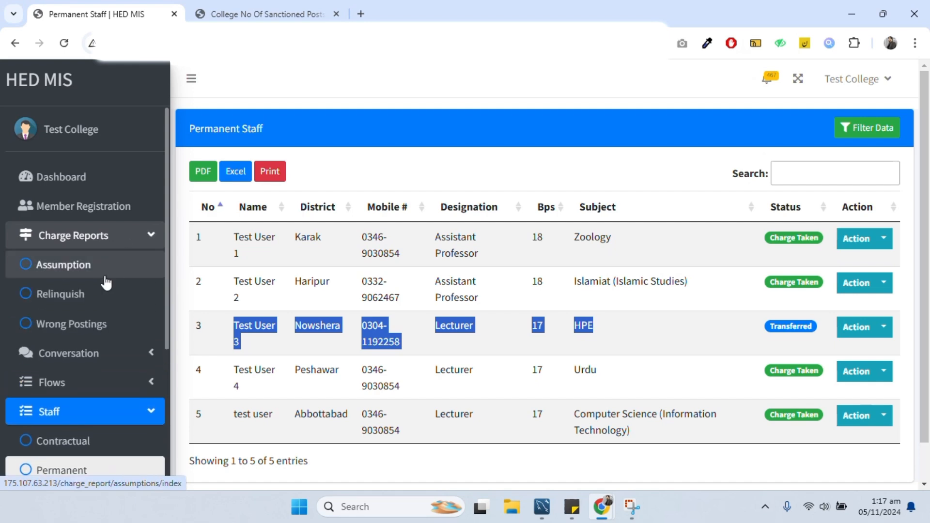
{"action": "left_click", "coordinate": [100, 279]}
{"action": "left_click", "coordinate": [867, 129]}
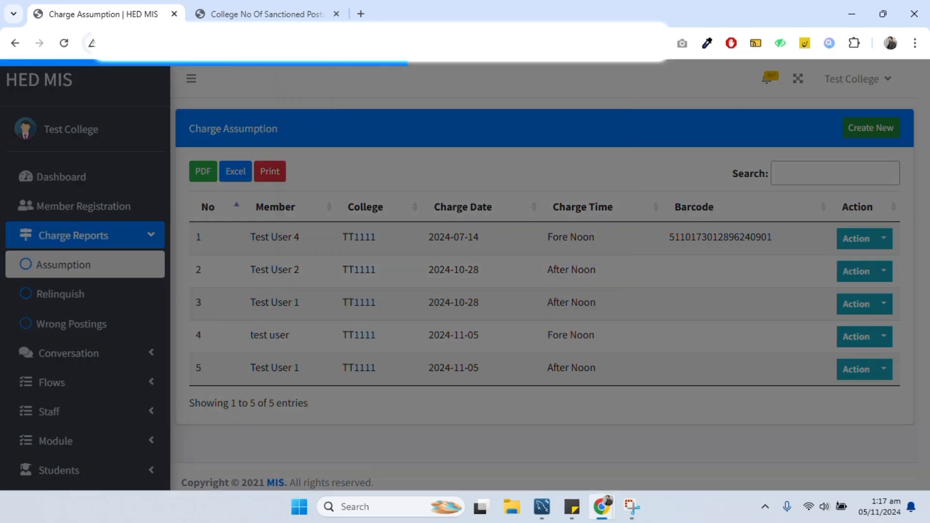
{"action": "left_click", "coordinate": [350, 175]}
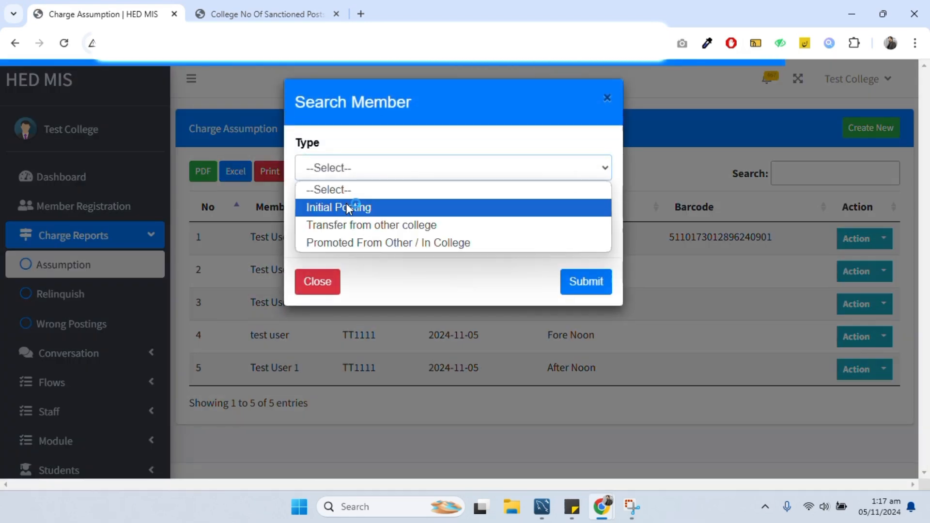
{"action": "left_click", "coordinate": [354, 242]}
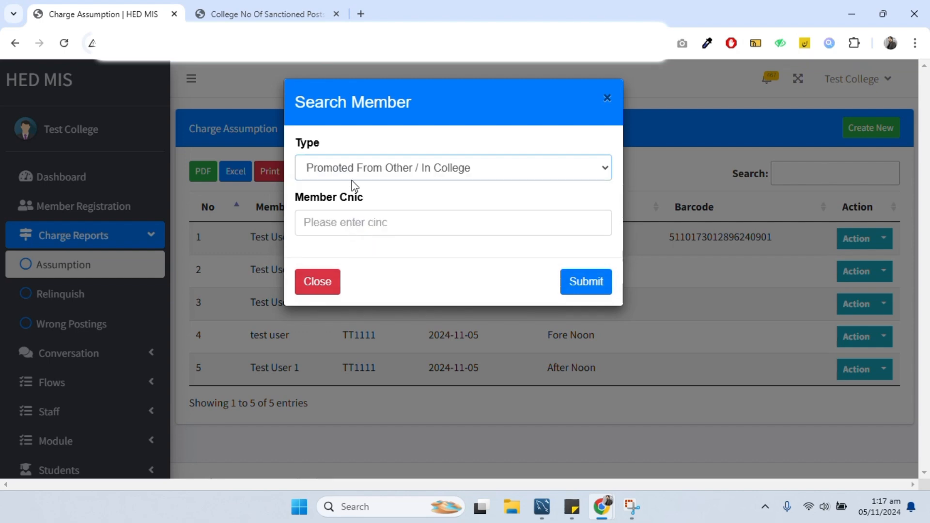
- Select the lecturer's saved CNIC and load the promotion assumption form
{"action": "left_click", "coordinate": [409, 222]}
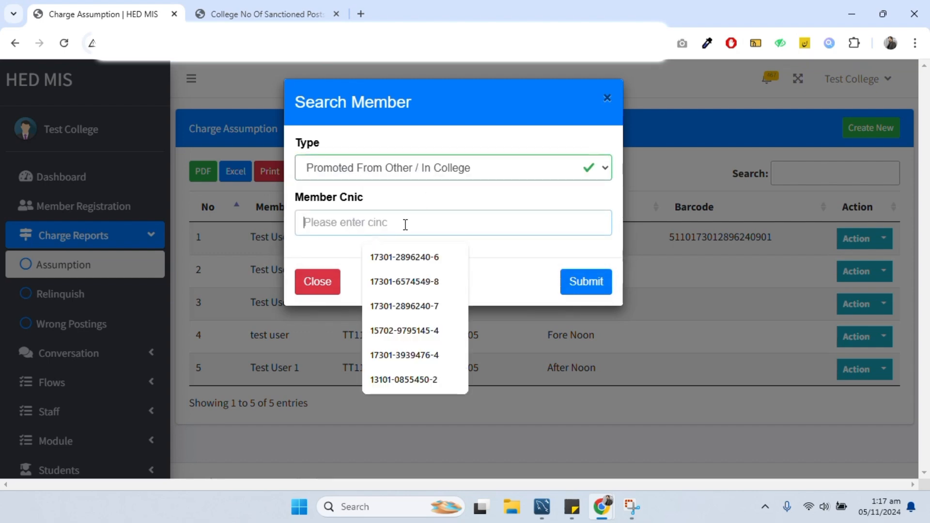
{"action": "key", "text": "Down"}
{"action": "key", "text": "Return"}
{"action": "left_click", "coordinate": [571, 293]}
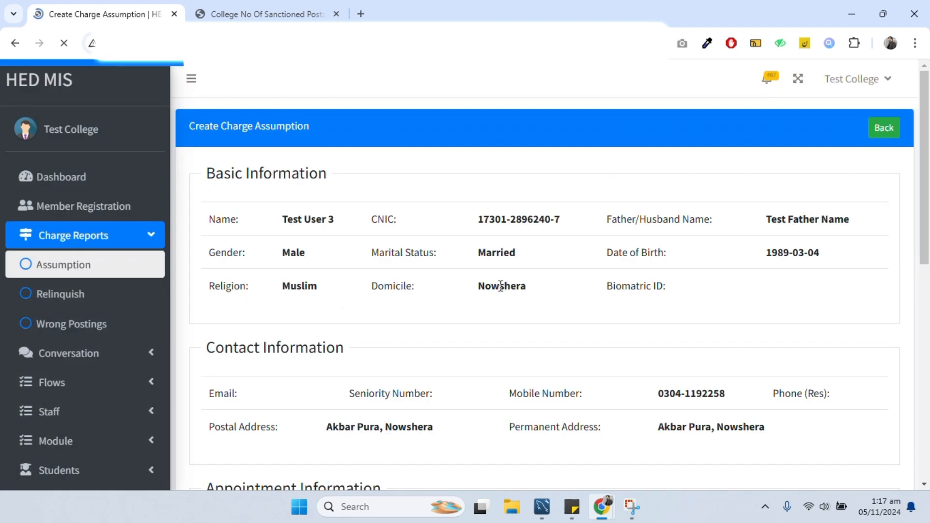
{"action": "scroll", "coordinate": [499, 285], "scroll_direction": "down", "scroll_amount": 10}
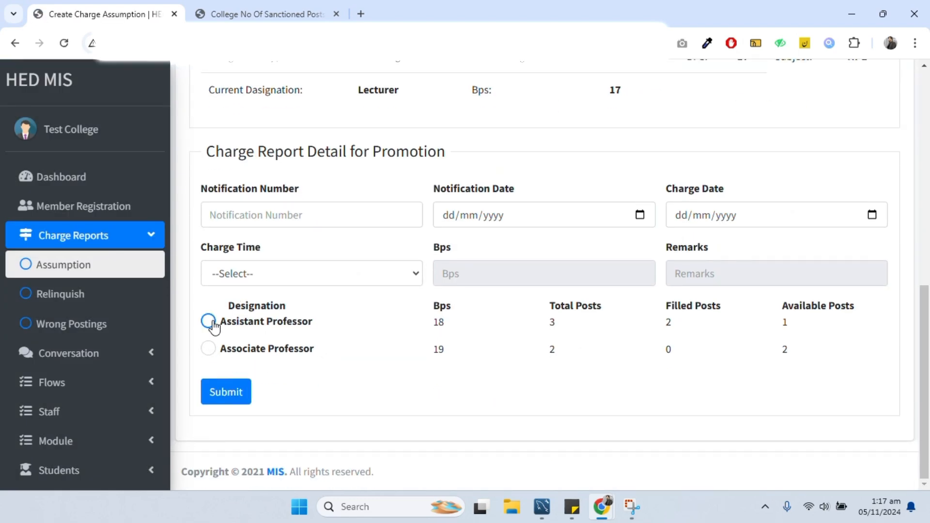
- Enter notification number SO(C-III)/HED/1-3/2024/test with notification and charge dates of 5 November 2024
{"action": "left_click", "coordinate": [273, 216]}
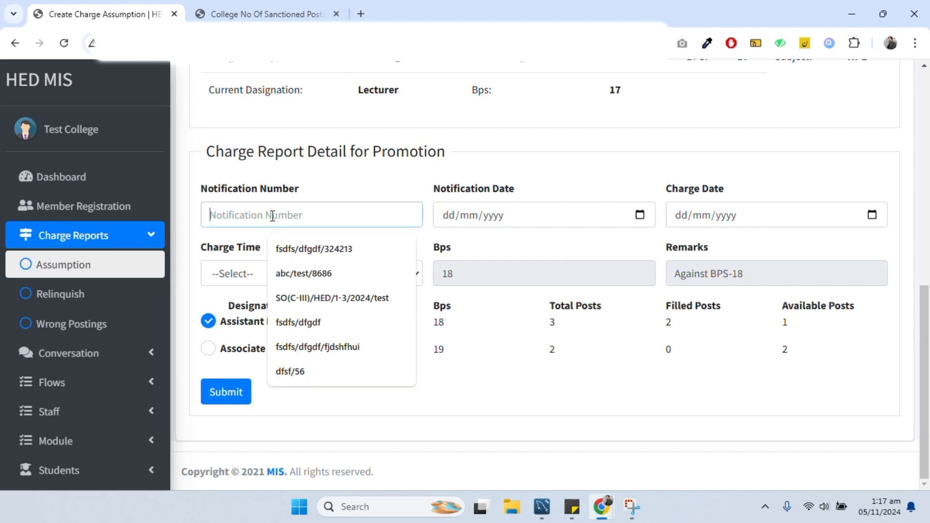
{"action": "left_click", "coordinate": [371, 286]}
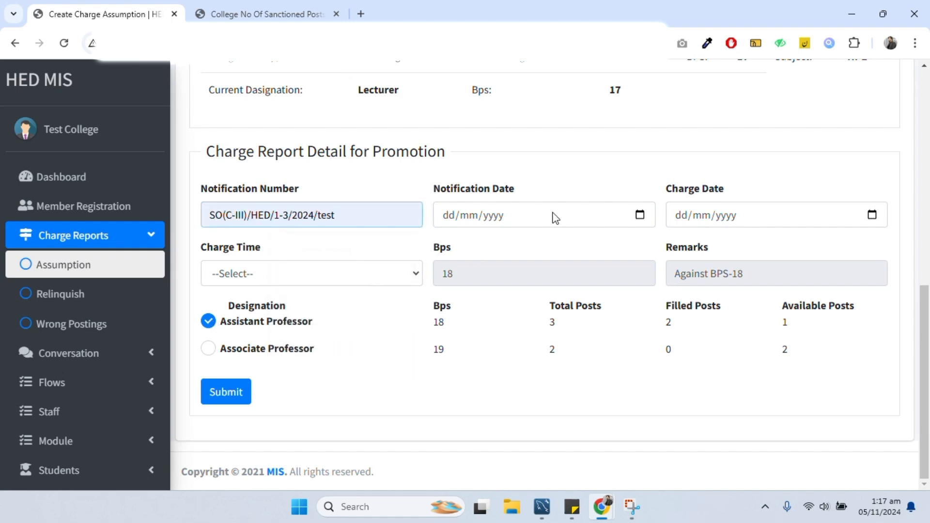
{"action": "left_click", "coordinate": [639, 214]}
{"action": "left_click", "coordinate": [490, 317]}
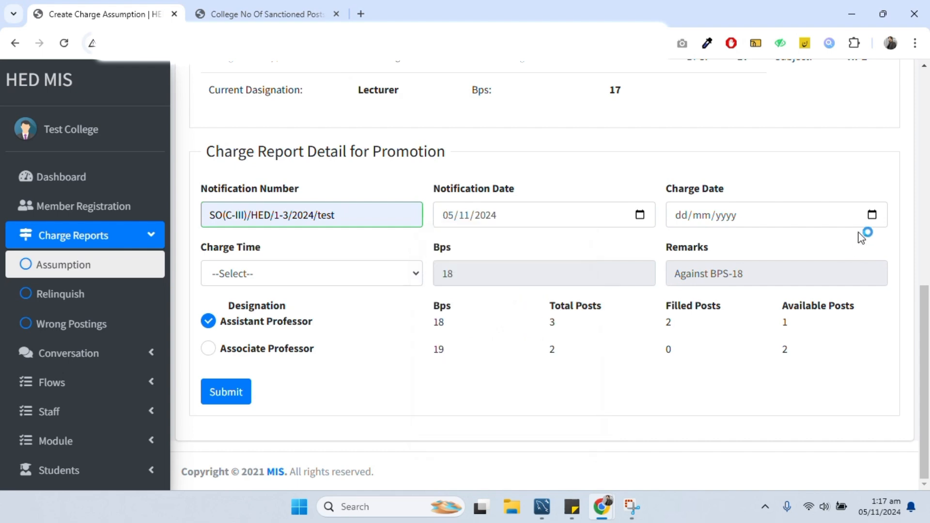
{"action": "left_click", "coordinate": [872, 214]}
{"action": "left_click", "coordinate": [721, 307]}
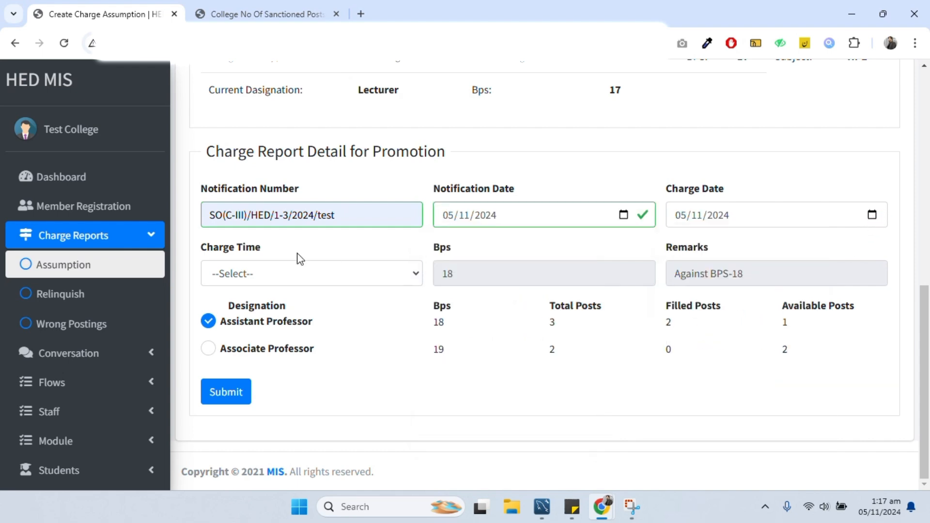
- Set charge time to After Noon, save the assumption report, and reopen the permanent staff list
{"action": "left_click", "coordinate": [300, 272]}
{"action": "left_click", "coordinate": [265, 315]}
{"action": "left_click", "coordinate": [302, 278]}
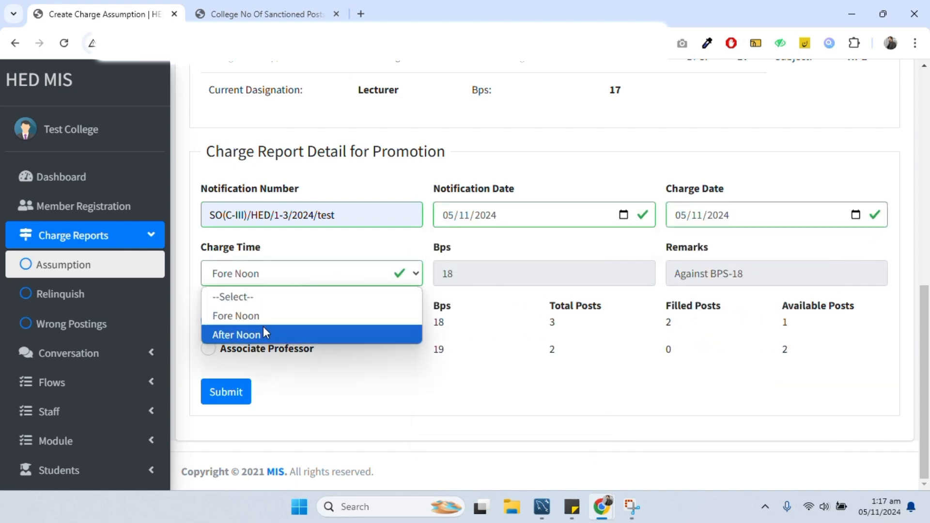
{"action": "left_click", "coordinate": [263, 329]}
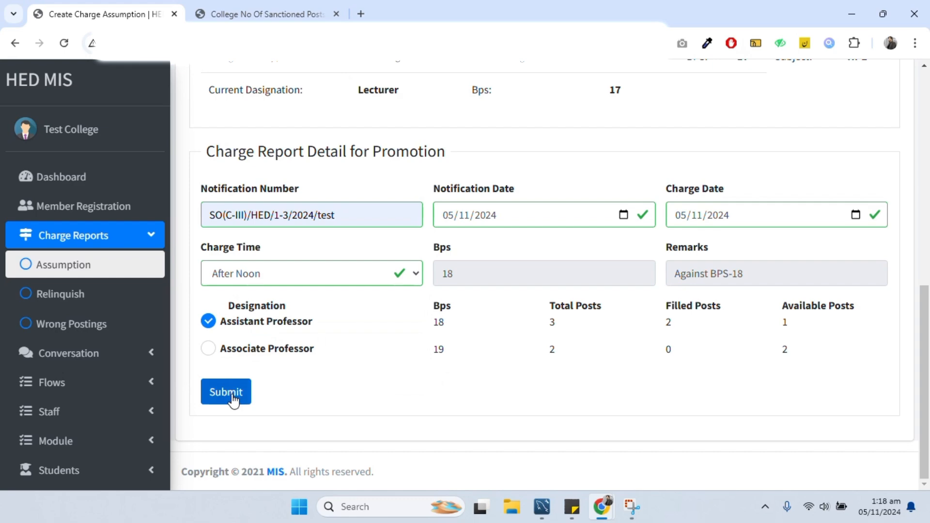
{"action": "left_click", "coordinate": [233, 400]}
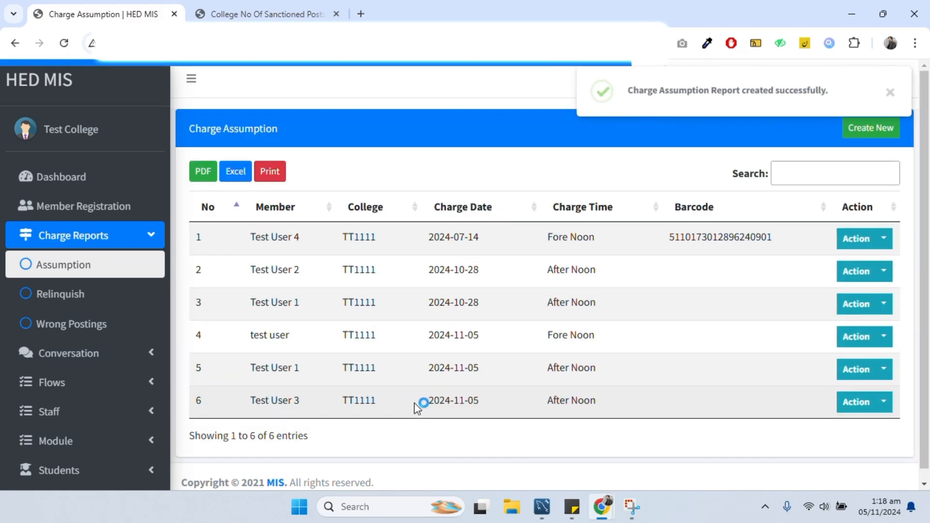
{"action": "left_click", "coordinate": [62, 411]}
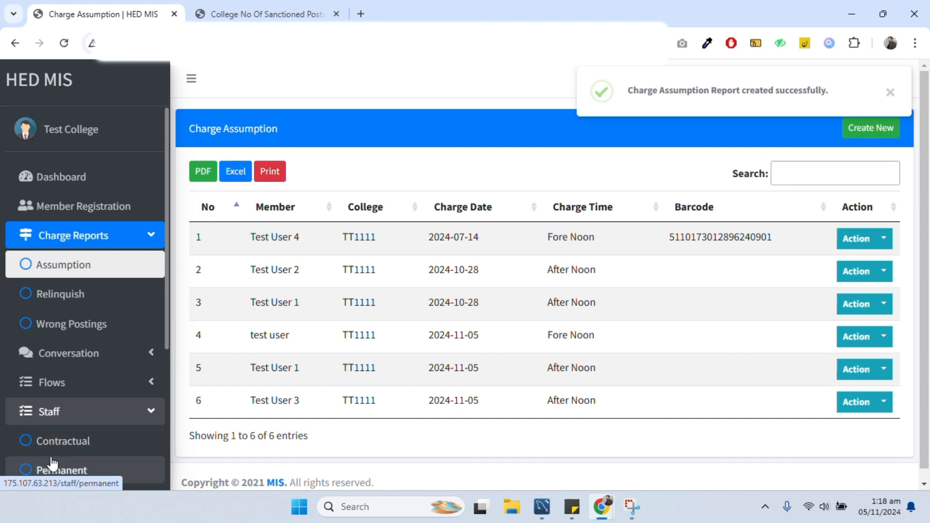
{"action": "left_click", "coordinate": [56, 469]}
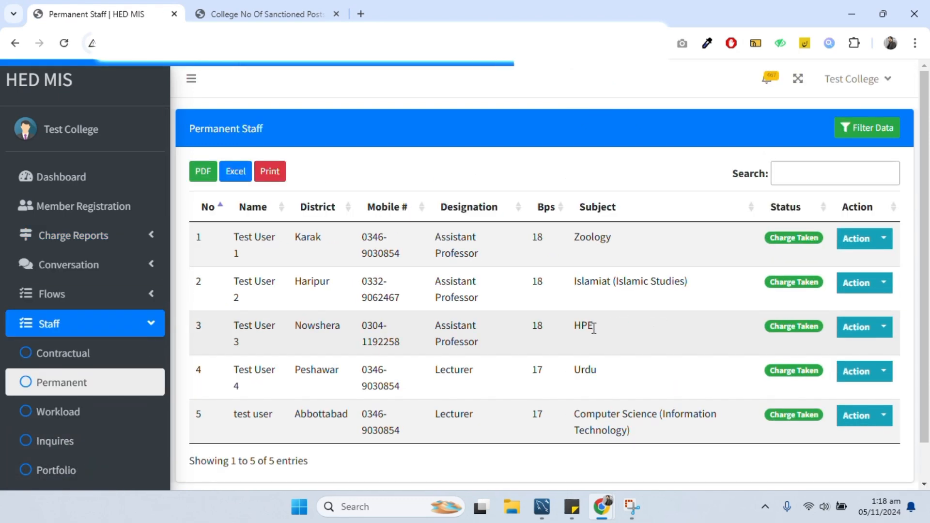
- Verify Assistant Professor shows 3 of 3 posts filled, then return to the Permanent Staff tab
{"action": "left_click_drag", "start_coordinate": [592, 326], "coordinate": [248, 300]}
{"action": "left_click", "coordinate": [261, 14]}
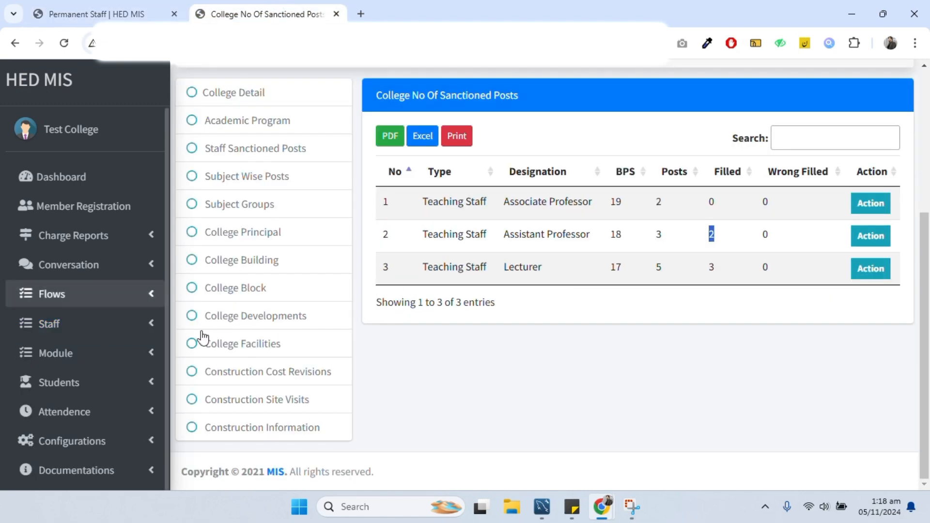
{"action": "left_click", "coordinate": [240, 160]}
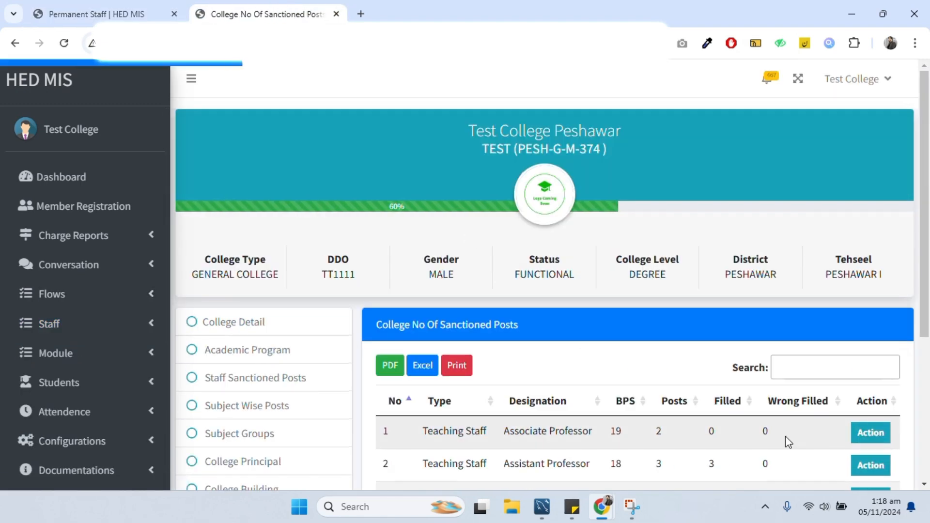
{"action": "scroll", "coordinate": [756, 388], "scroll_direction": "down", "scroll_amount": 3}
{"action": "double_click", "coordinate": [658, 328]}
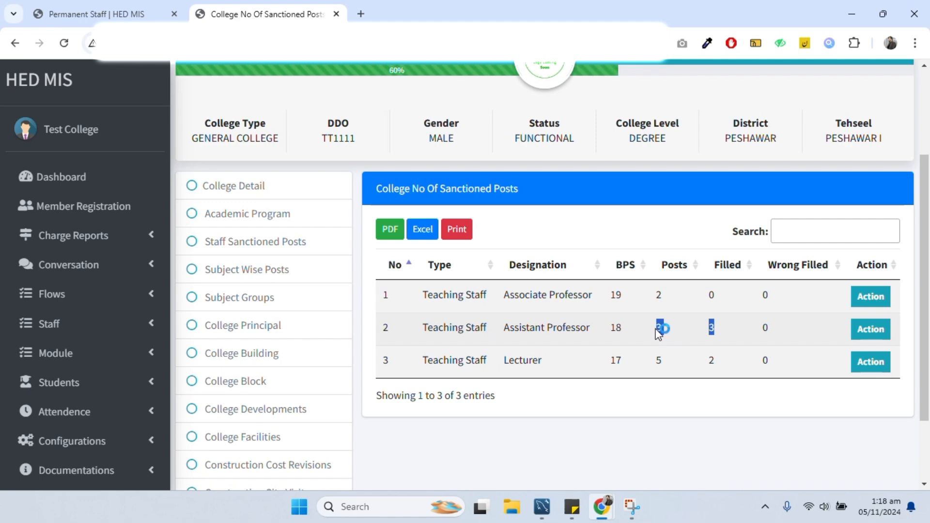
{"action": "left_click", "coordinate": [145, 14]}
{"action": "left_click", "coordinate": [566, 352]}
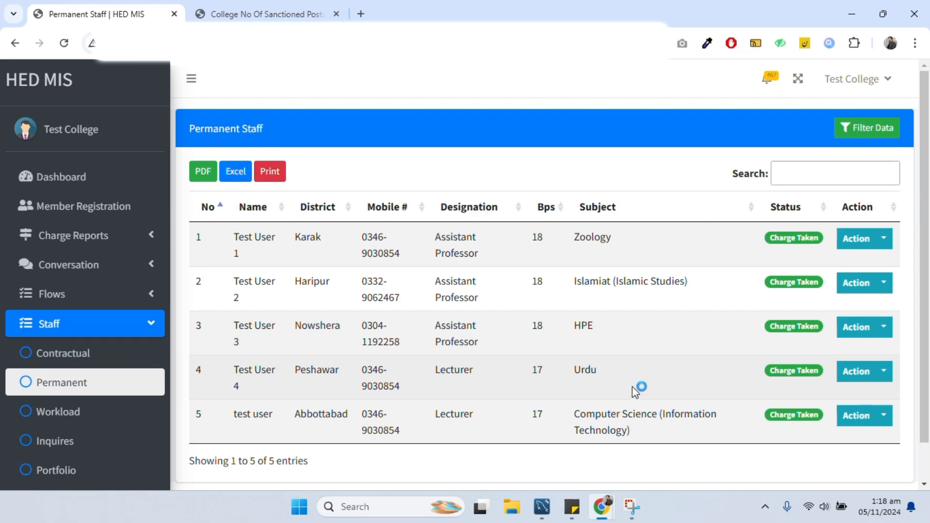
- Review Test User 4's Lecturer (BPS-17) row in the permanent staff list
{"action": "left_click_drag", "start_coordinate": [635, 390], "coordinate": [238, 370]}
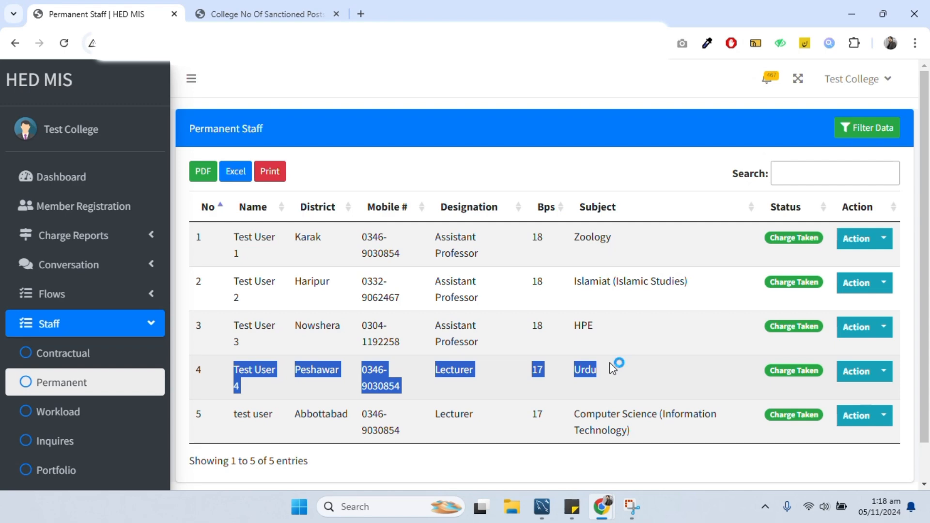
{"action": "left_click", "coordinate": [238, 374]}
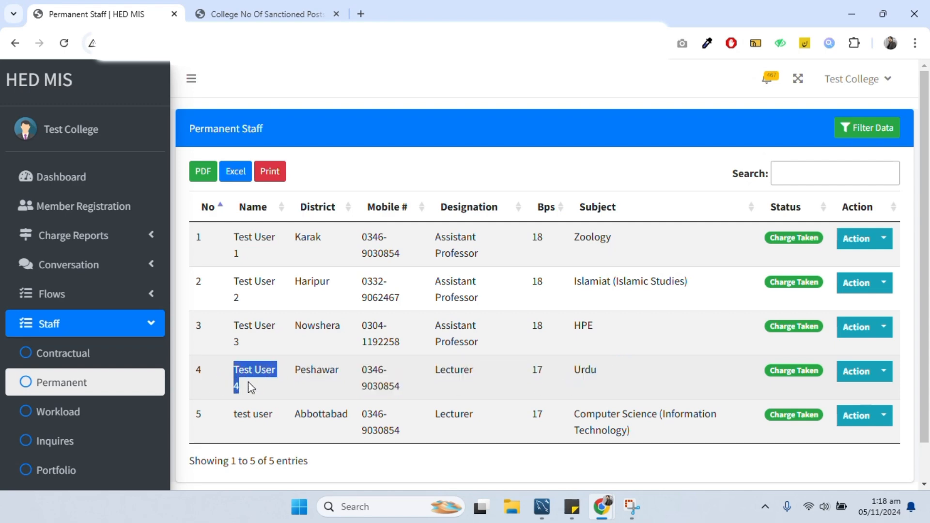
{"action": "left_click_drag", "start_coordinate": [250, 386], "coordinate": [669, 389]}
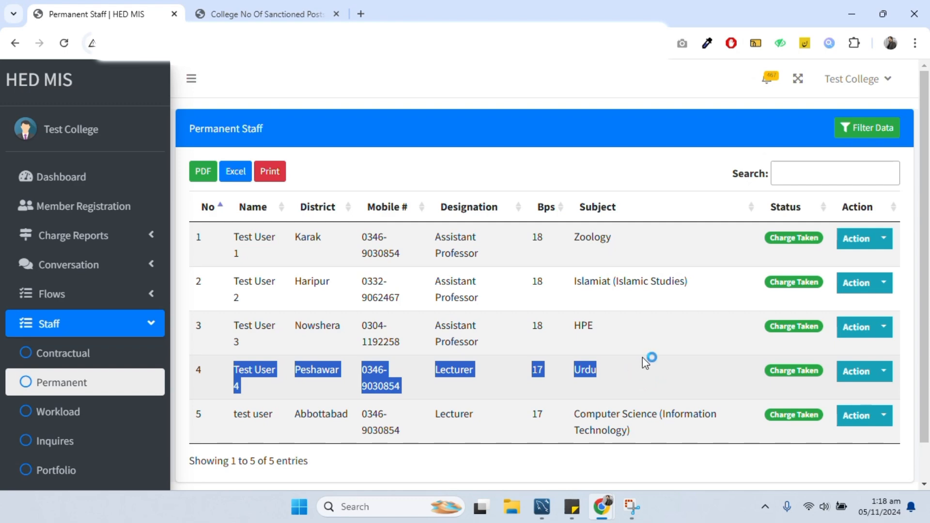
{"action": "left_click", "coordinate": [841, 395]}
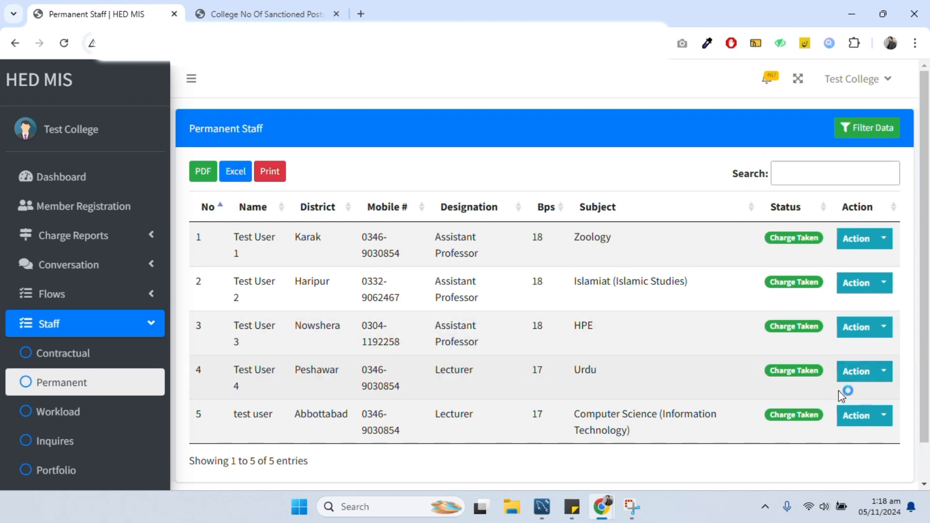
- View Test User 4's profile, copy the CNIC, and go to the charge relinquish list
{"action": "left_click", "coordinate": [884, 381]}
{"action": "left_click", "coordinate": [827, 279]}
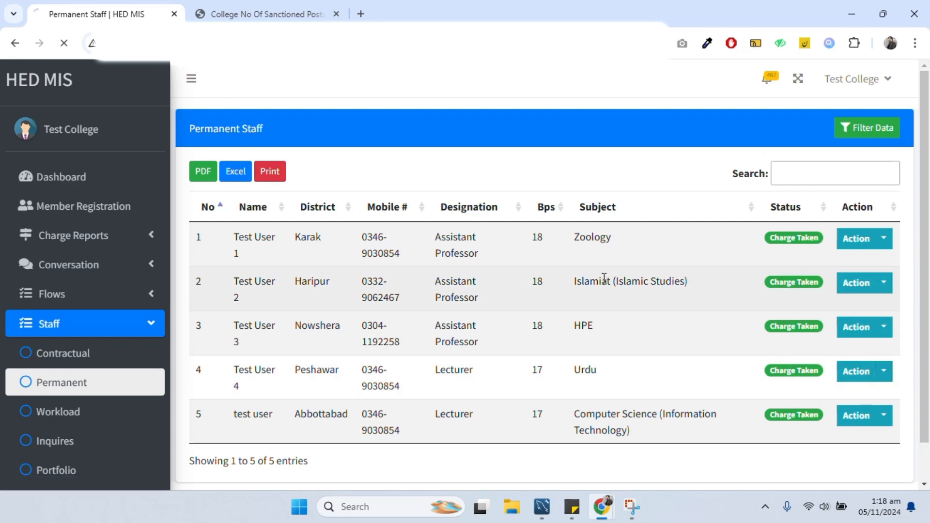
{"action": "left_click_drag", "start_coordinate": [463, 436], "coordinate": [397, 439]}
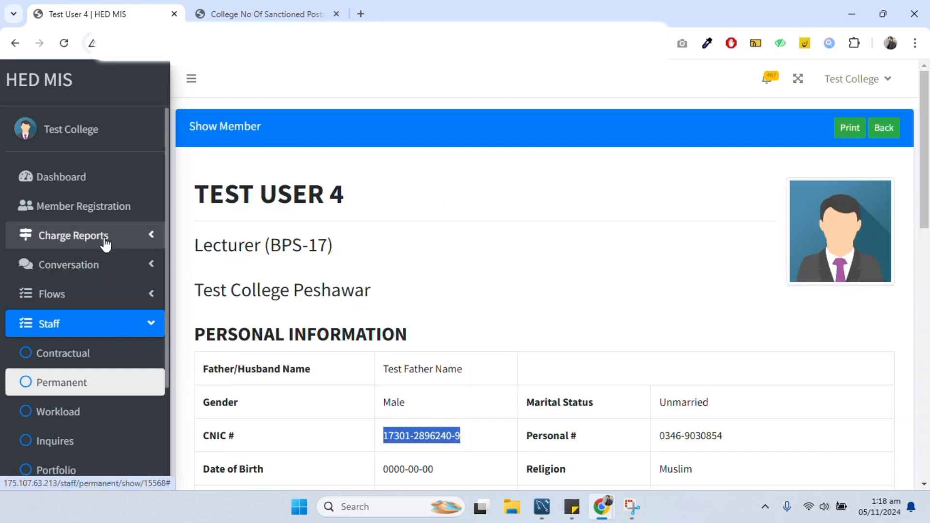
{"action": "left_click", "coordinate": [74, 236]}
{"action": "left_click", "coordinate": [90, 297]}
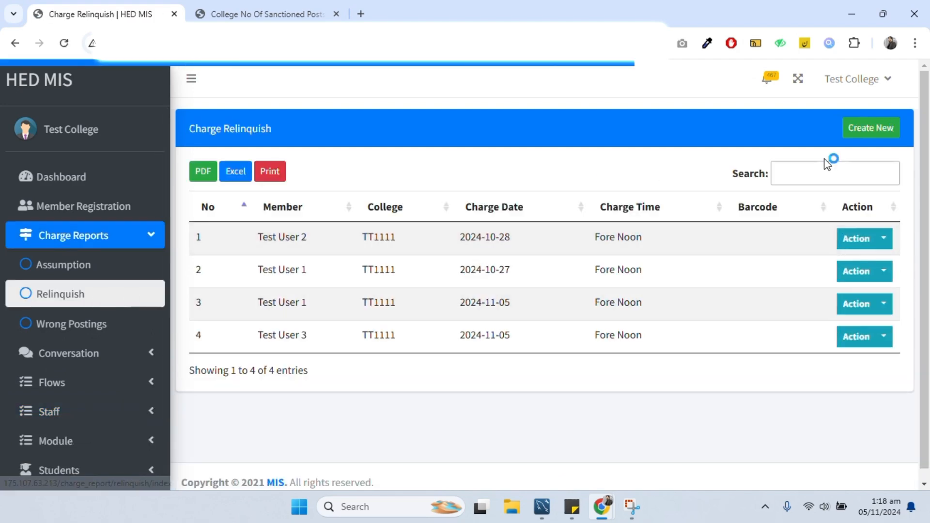
- Start a new charge relinquish report and look up Test User 4 by CNIC
{"action": "left_click", "coordinate": [856, 134]}
{"action": "left_click", "coordinate": [359, 167]}
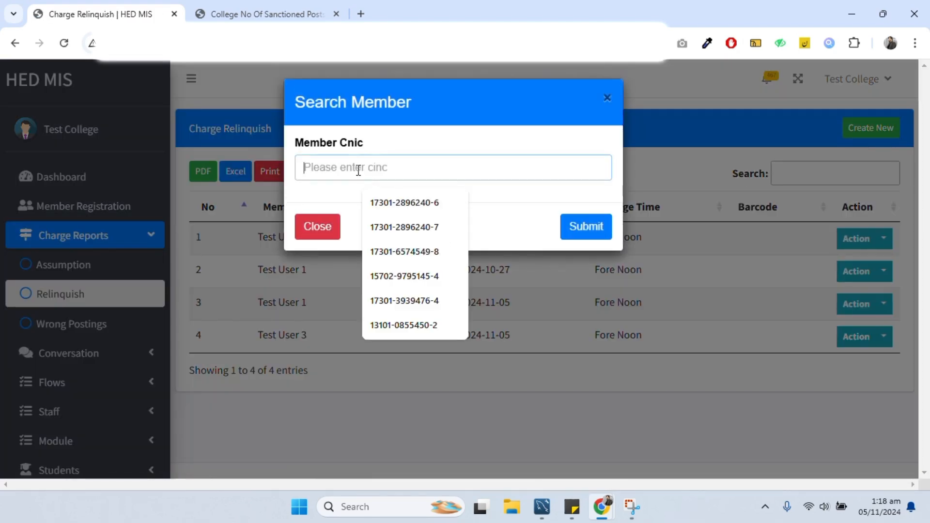
{"action": "left_click", "coordinate": [397, 199]}
{"action": "left_click", "coordinate": [581, 226]}
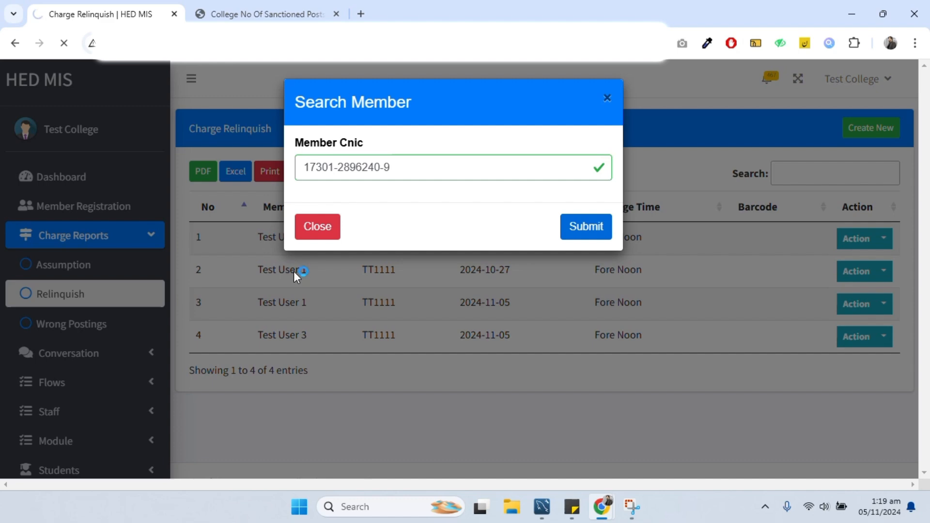
{"action": "scroll", "coordinate": [296, 291], "scroll_direction": "down", "scroll_amount": 8}
{"action": "scroll", "coordinate": [301, 218], "scroll_direction": "up", "scroll_amount": 1}
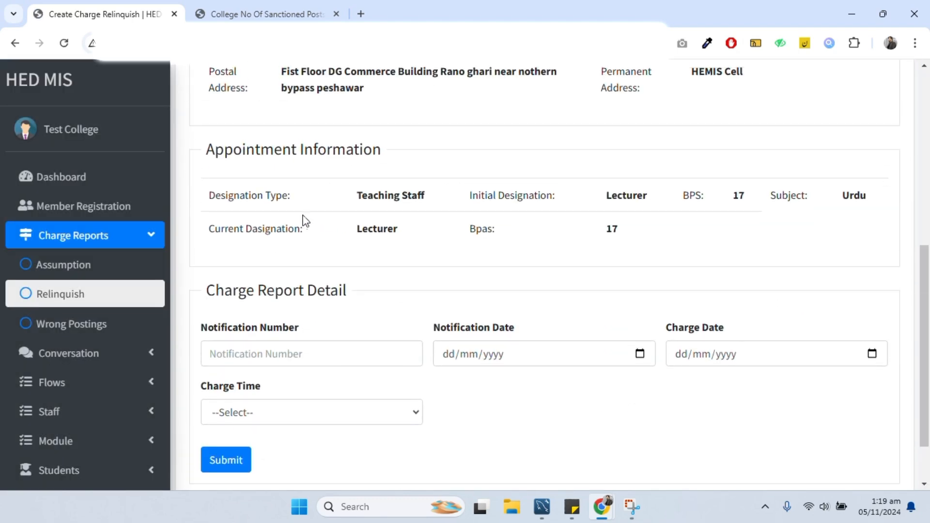
- Enter notification number fsdfs/dfgdf/324213 with notification and charge dates of 5 November 2024
{"action": "left_click", "coordinate": [346, 356]}
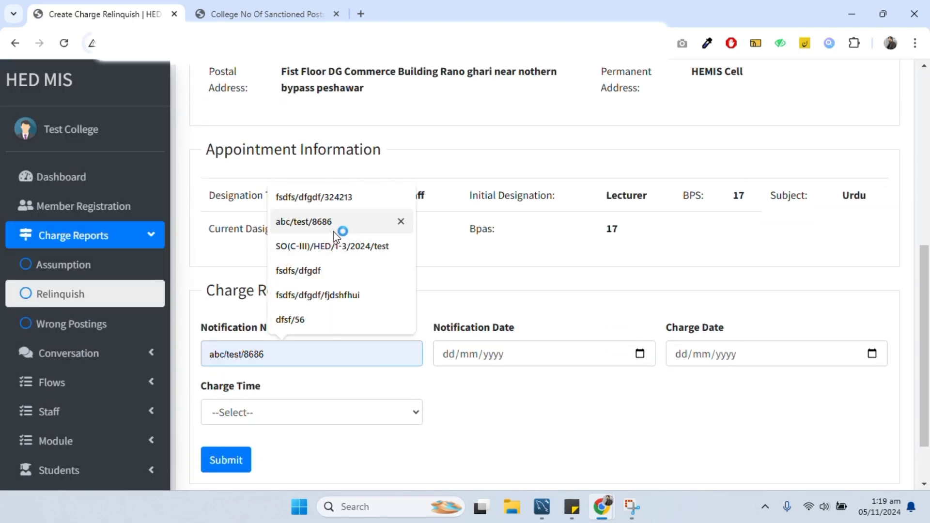
{"action": "left_click", "coordinate": [333, 200]}
{"action": "left_click", "coordinate": [495, 356]}
{"action": "left_click", "coordinate": [640, 354]}
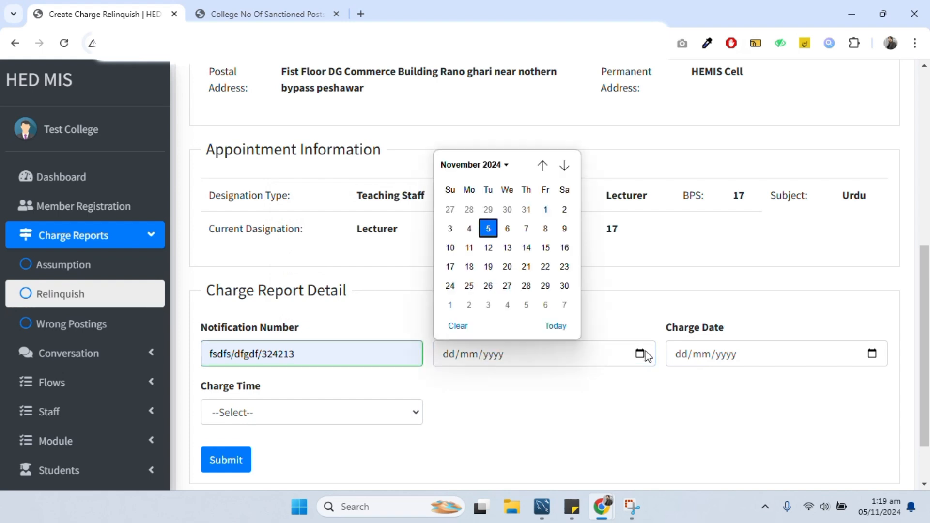
{"action": "left_click", "coordinate": [488, 229]}
{"action": "left_click", "coordinate": [826, 358]}
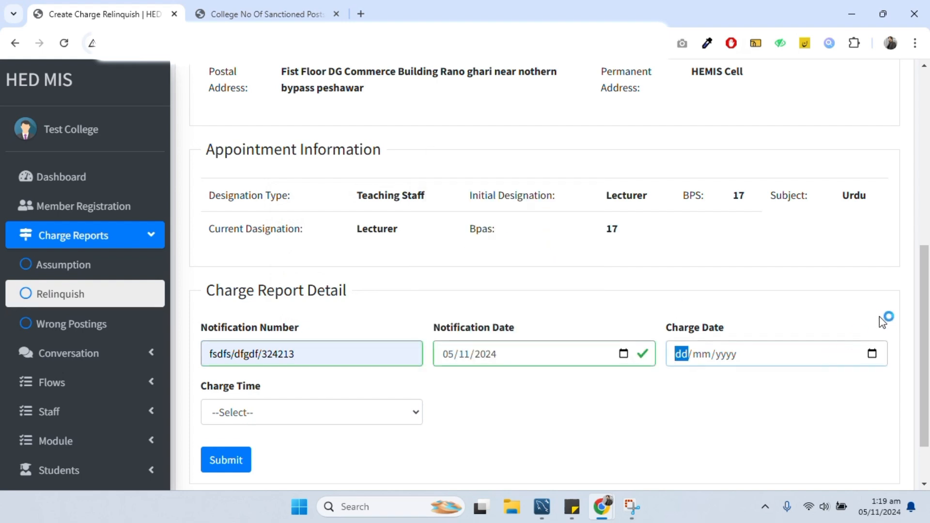
{"action": "left_click", "coordinate": [873, 355]}
{"action": "left_click", "coordinate": [721, 228]}
- Set charge time to Fore Noon, submit the relinquish report, and open a new incognito window
{"action": "left_click", "coordinate": [266, 412]}
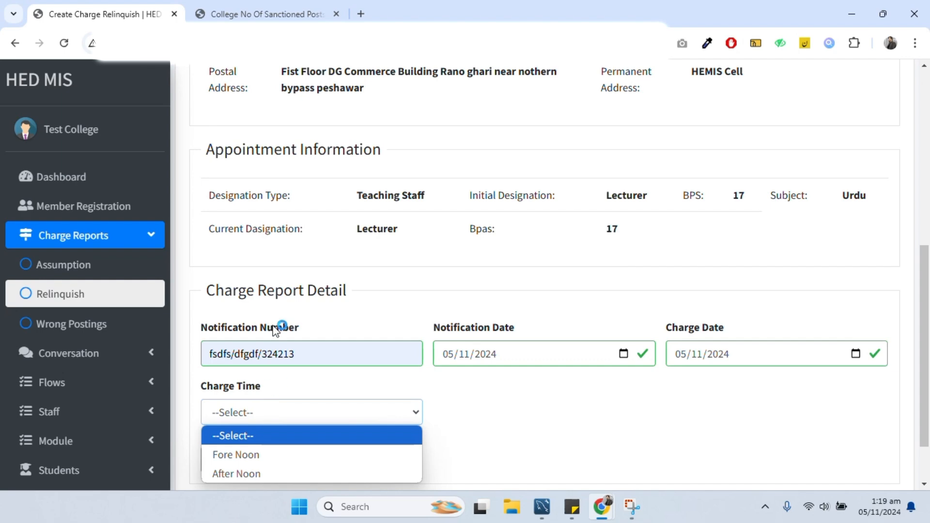
{"action": "left_click", "coordinate": [243, 458]}
{"action": "left_click", "coordinate": [236, 465]}
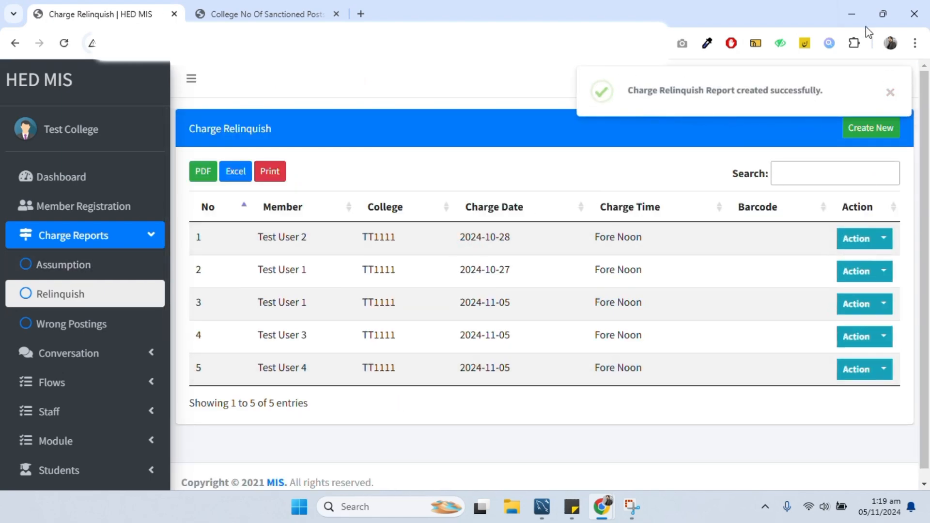
{"action": "left_click", "coordinate": [913, 44]}
{"action": "left_click", "coordinate": [813, 146]}
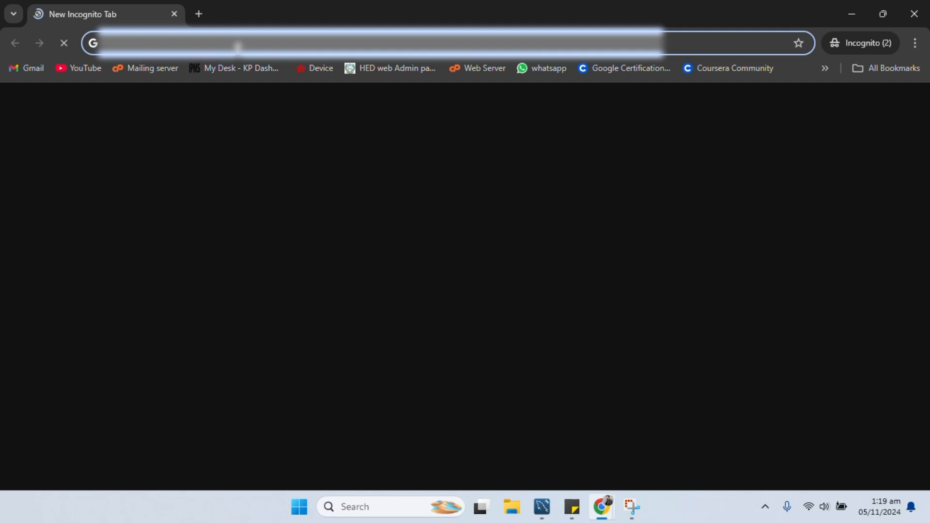
- Log in to HED MIS as Government College Peshawar and go to the charge assumption list
{"action": "type", "text": "175"}
{"action": "left_click", "coordinate": [272, 173]}
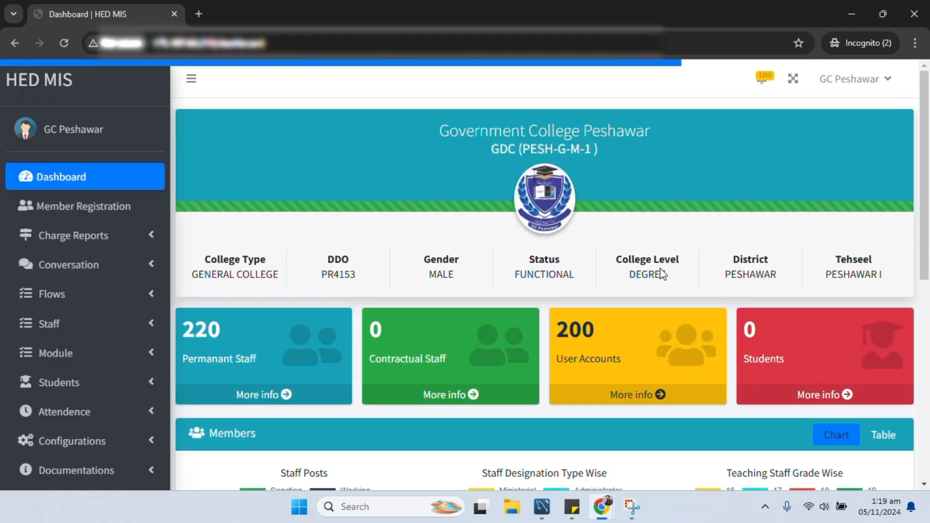
{"action": "left_click", "coordinate": [101, 245]}
{"action": "left_click", "coordinate": [145, 265]}
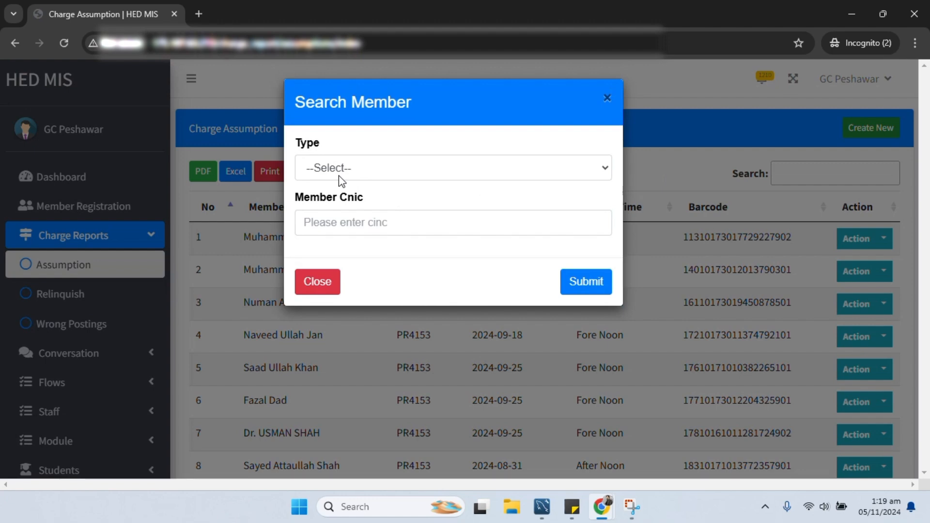
- Choose Transfer from other college and look up Test User 4 by the pasted CNIC
{"action": "left_click", "coordinate": [341, 170]}
{"action": "left_click", "coordinate": [344, 225]}
{"action": "left_click", "coordinate": [347, 221]}
{"action": "key", "text": "ctrl+v"}
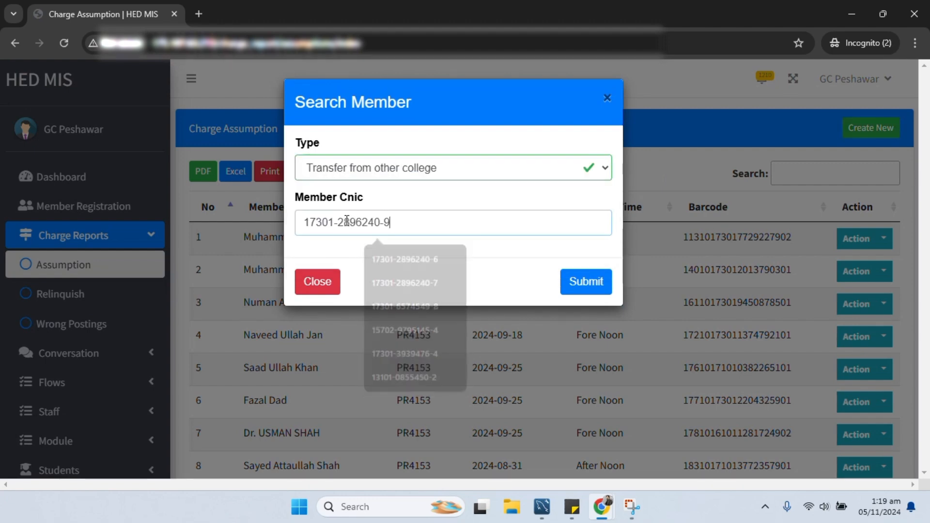
{"action": "left_click", "coordinate": [576, 280]}
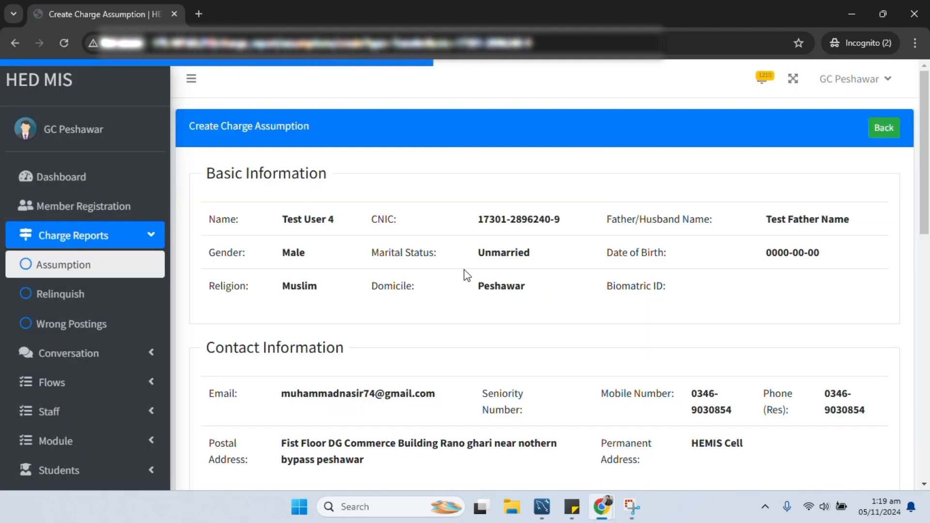
{"action": "left_click_drag", "start_coordinate": [924, 150], "coordinate": [918, 370]}
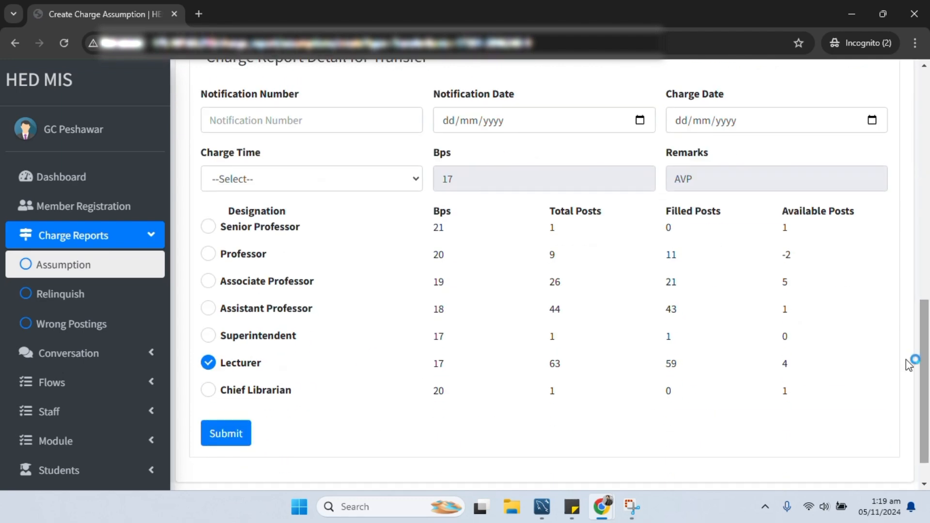
- Fill notification SO(C-III)/HED/1-3/2024/test, dates 05/11/2024, Fore Noon, and submit the Lecturer assumption
{"action": "left_click", "coordinate": [276, 121]}
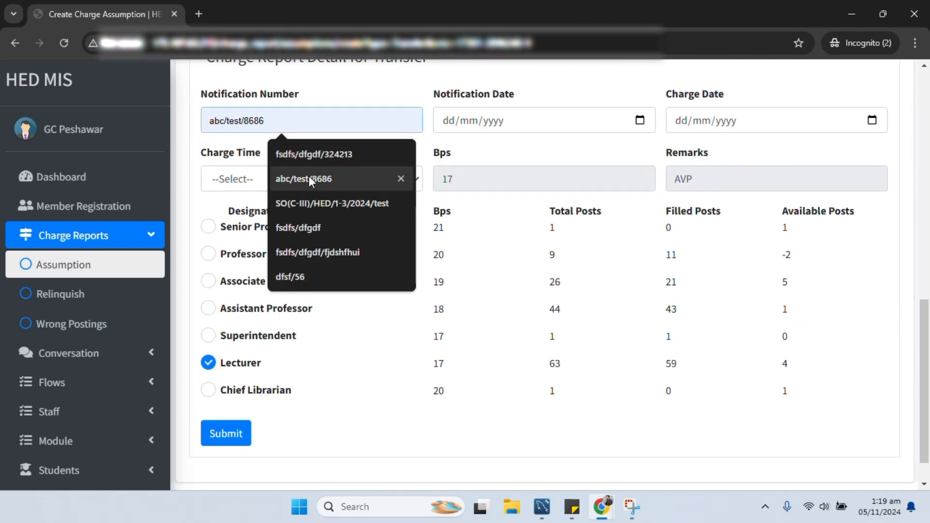
{"action": "left_click", "coordinate": [327, 203]}
{"action": "left_click", "coordinate": [516, 127]}
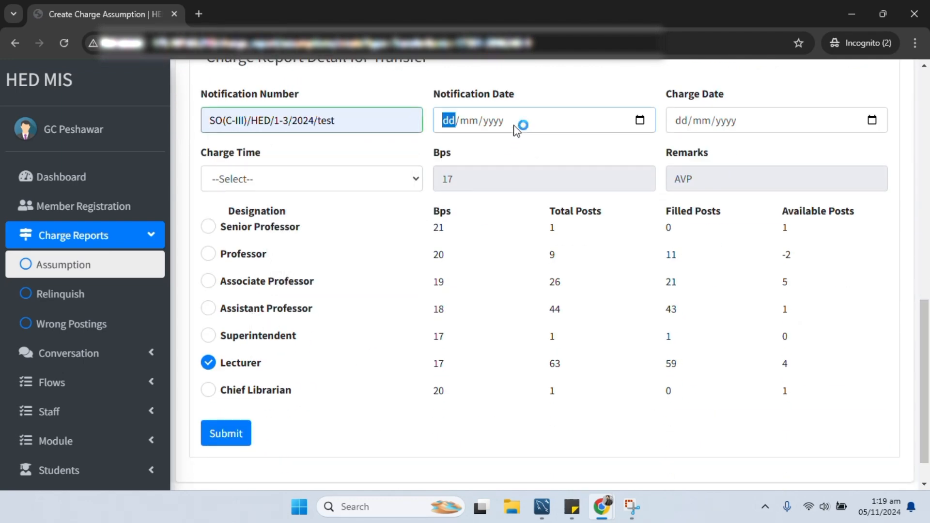
{"action": "left_click", "coordinate": [640, 121]}
{"action": "left_click", "coordinate": [872, 120]}
{"action": "left_click", "coordinate": [872, 120]}
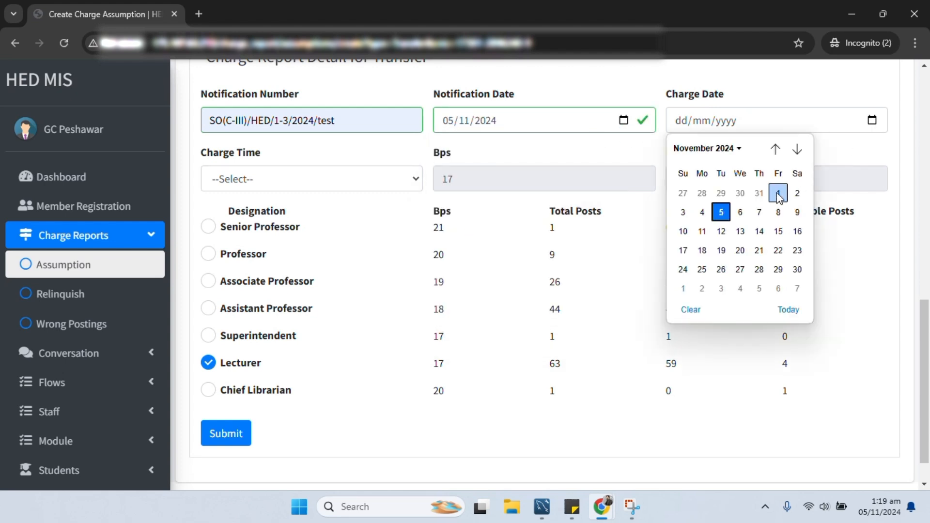
{"action": "left_click", "coordinate": [720, 212]}
{"action": "left_click", "coordinate": [298, 186]}
{"action": "left_click", "coordinate": [209, 363]}
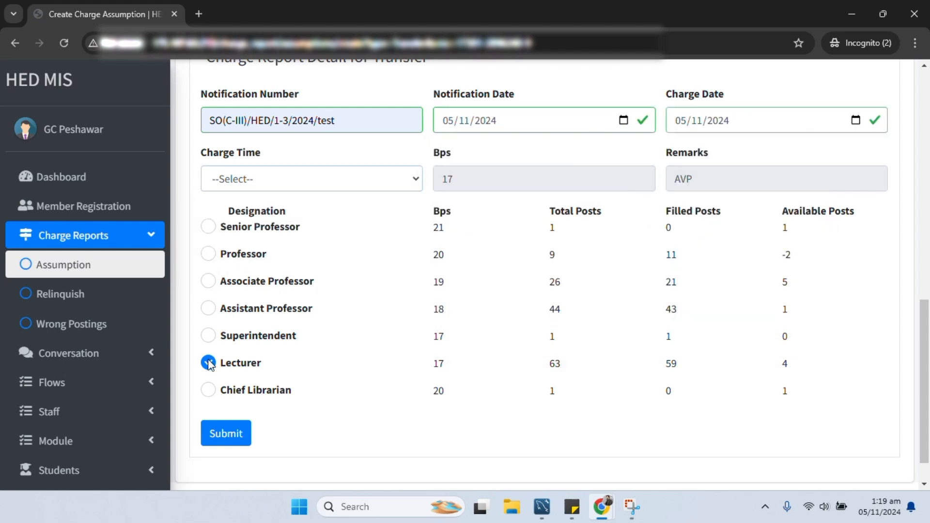
{"action": "left_click", "coordinate": [212, 429]}
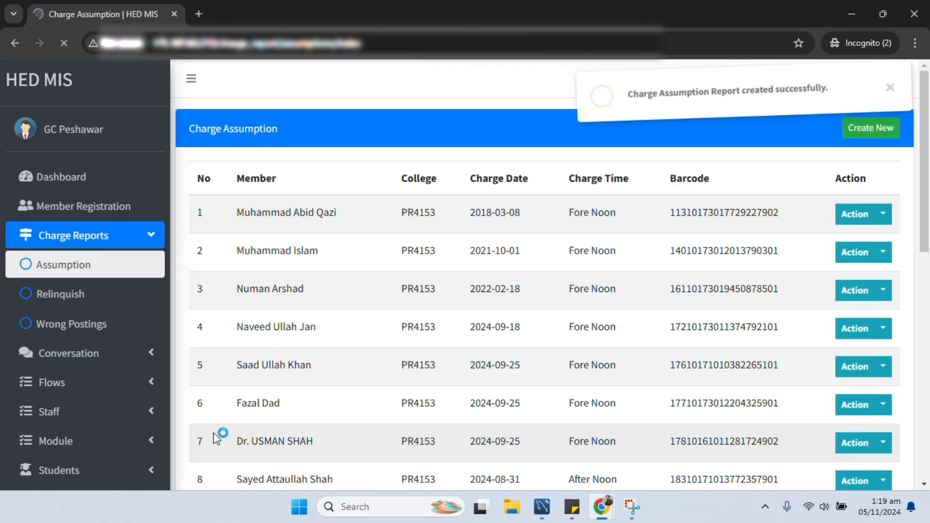
- Start a new charge relinquish report and load the form for Test User 4's CNIC
{"action": "left_click", "coordinate": [51, 294]}
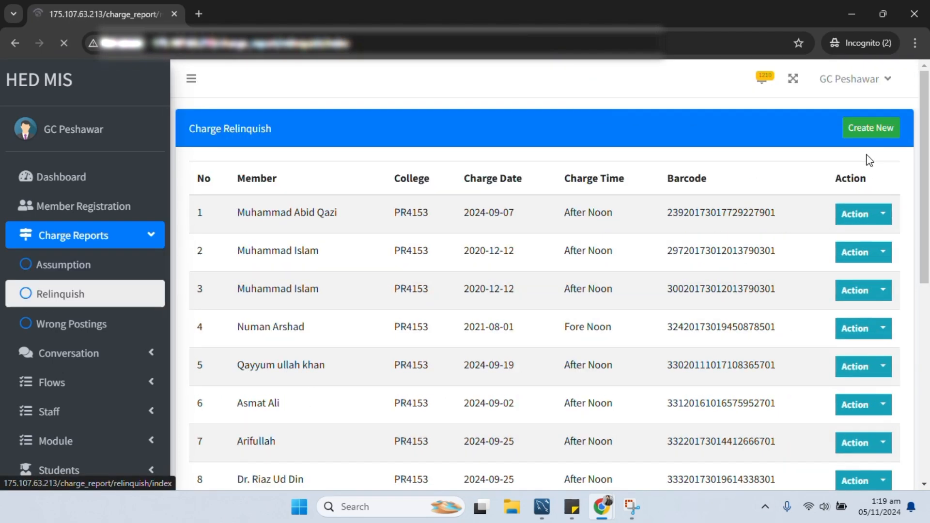
{"action": "left_click", "coordinate": [861, 129]}
{"action": "left_click", "coordinate": [309, 167]}
{"action": "left_click", "coordinate": [378, 201]}
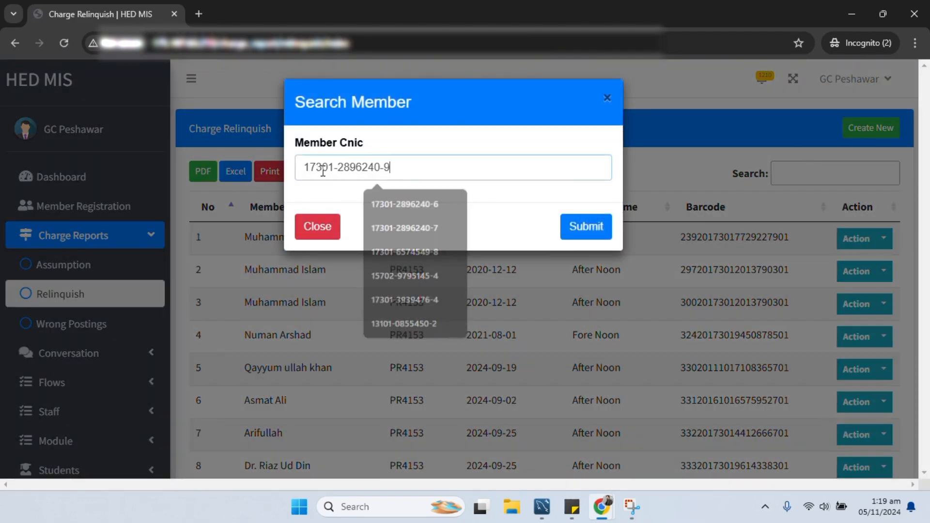
{"action": "left_click", "coordinate": [599, 233]}
{"action": "scroll", "coordinate": [484, 249], "scroll_direction": "down", "scroll_amount": 10}
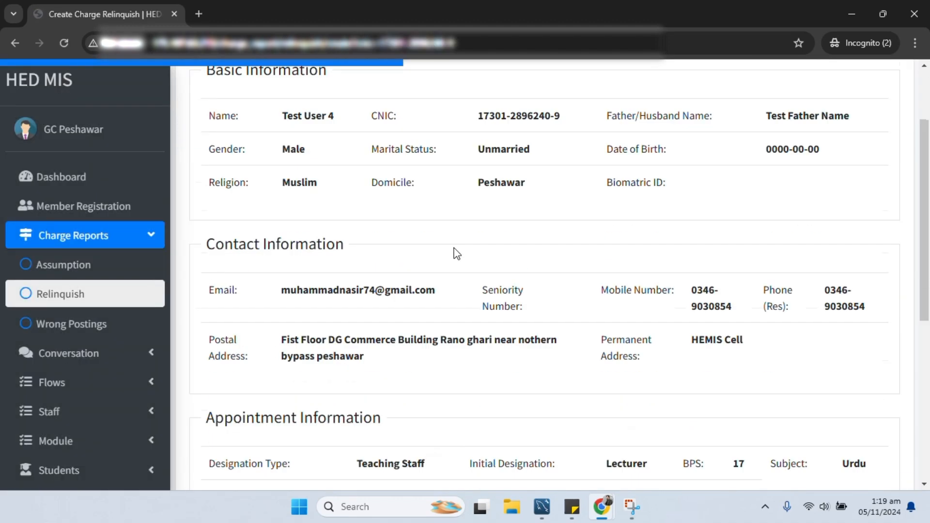
- Fill in the suggested notification number and set both dates to 05/11/2024
{"action": "left_click", "coordinate": [315, 285]}
{"action": "left_click", "coordinate": [297, 355]}
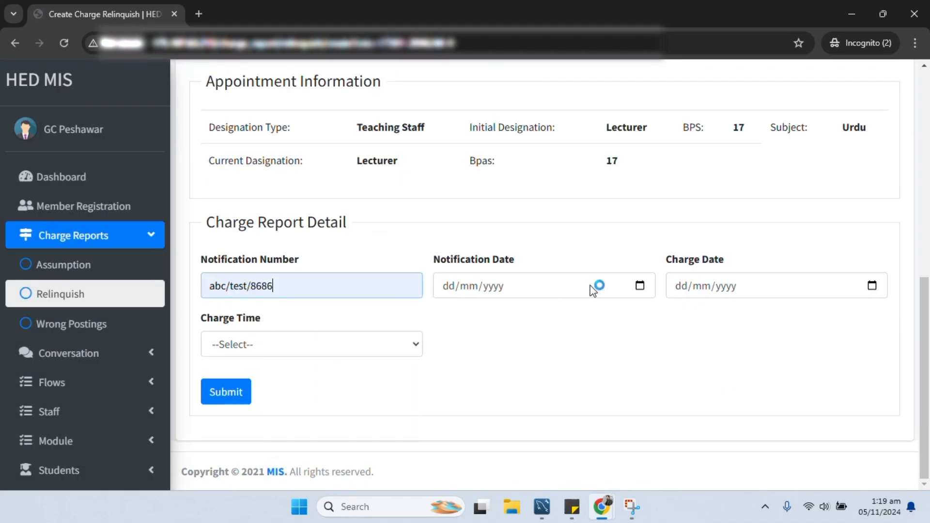
{"action": "left_click", "coordinate": [597, 286]}
{"action": "left_click", "coordinate": [640, 286]}
{"action": "left_click", "coordinate": [486, 376]}
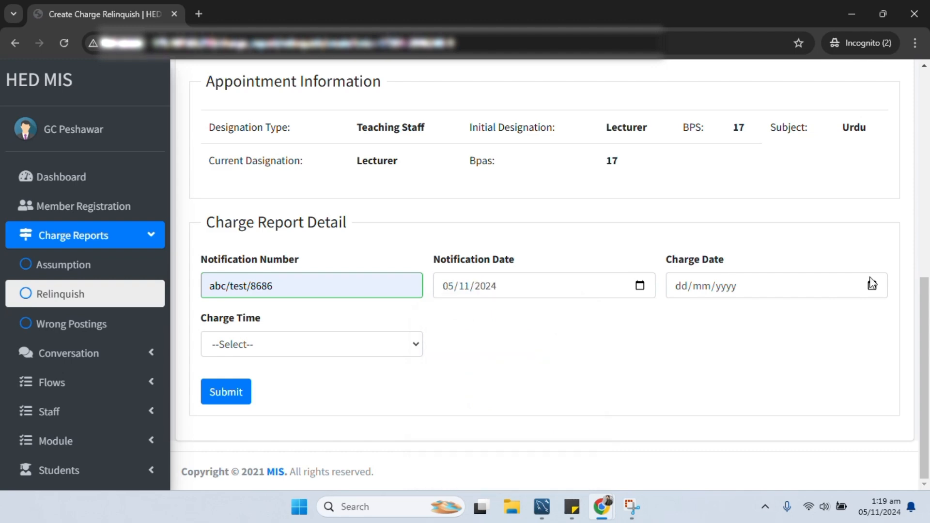
{"action": "left_click", "coordinate": [872, 286]}
{"action": "left_click", "coordinate": [720, 380]}
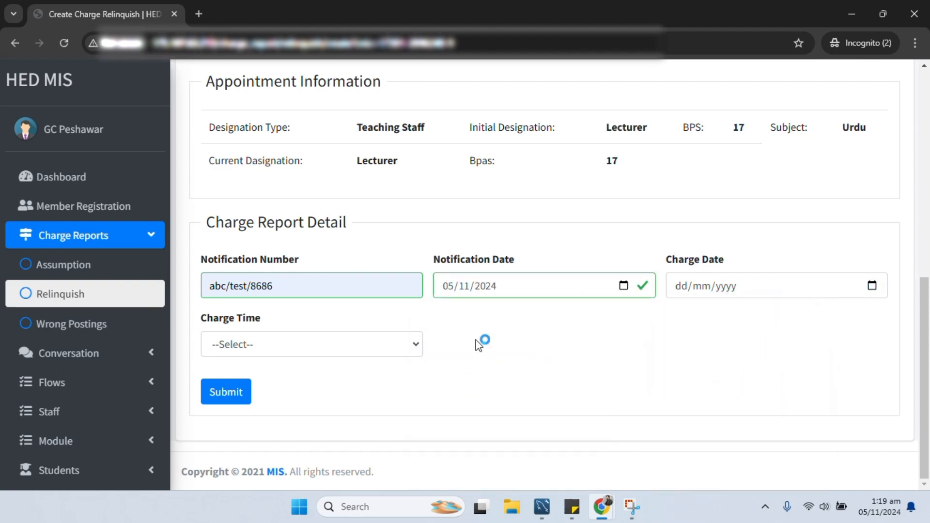
- Set charge time to After Noon, submit the relinquishment, and close the incognito window
{"action": "left_click", "coordinate": [280, 352]}
{"action": "left_click", "coordinate": [247, 405]}
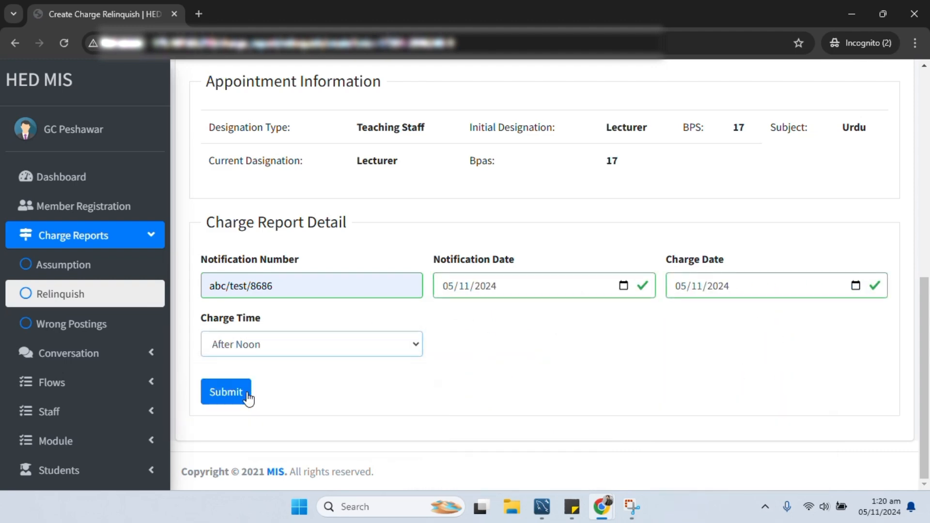
{"action": "left_click", "coordinate": [245, 391]}
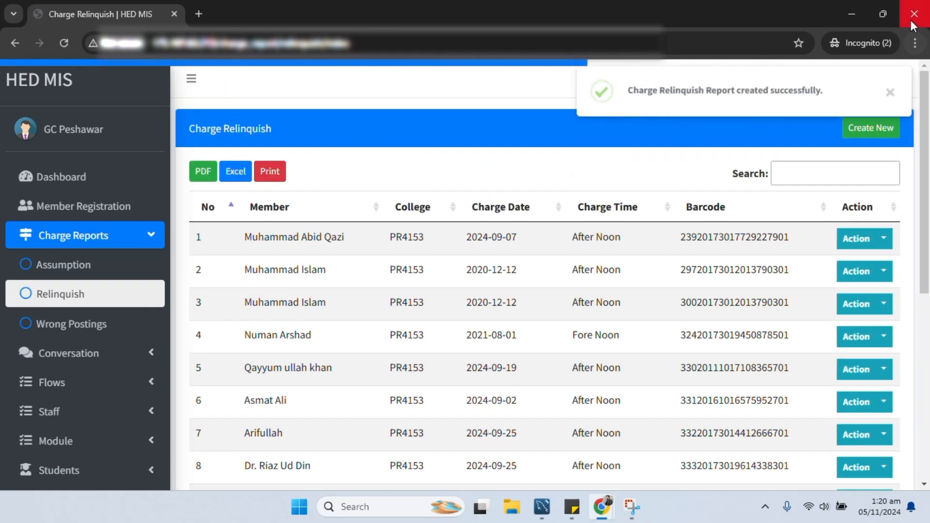
{"action": "left_click", "coordinate": [913, 14]}
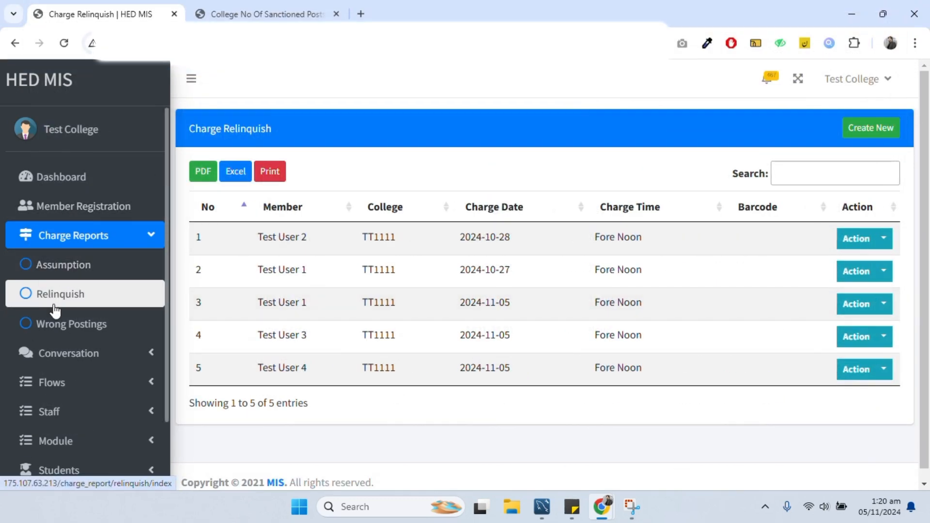
- Check the three Assistant Professor staff rows, then start a Transfer from other college assumption
{"action": "left_click", "coordinate": [53, 412]}
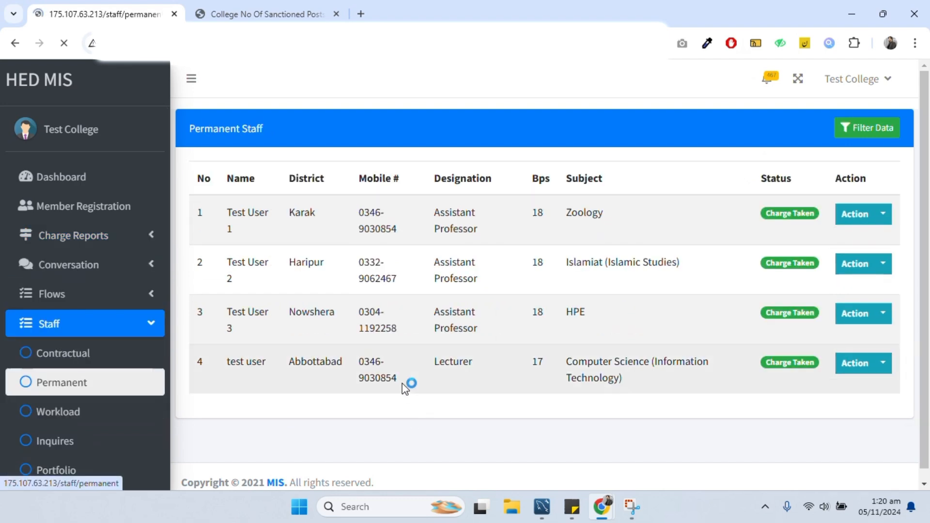
{"action": "left_click_drag", "start_coordinate": [238, 237], "coordinate": [643, 330]}
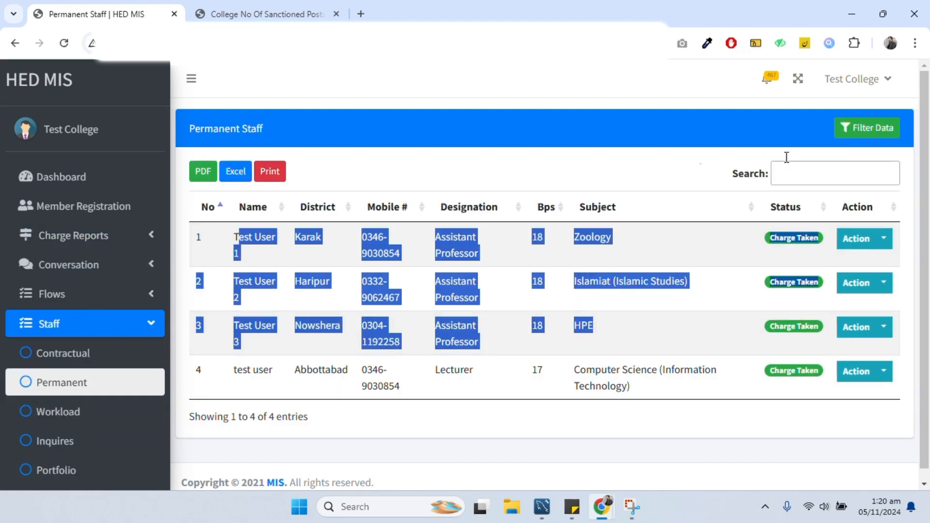
{"action": "left_click", "coordinate": [92, 236]}
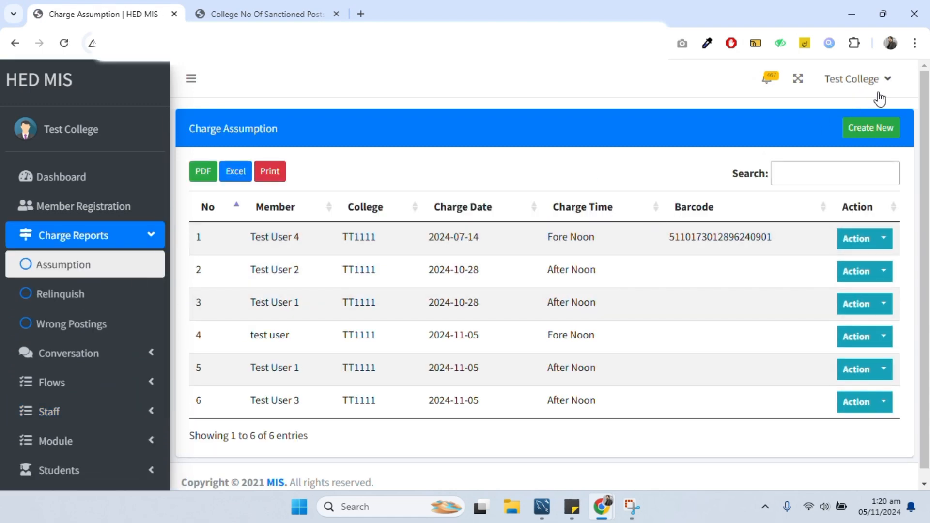
{"action": "left_click", "coordinate": [871, 128]}
{"action": "left_click", "coordinate": [346, 166]}
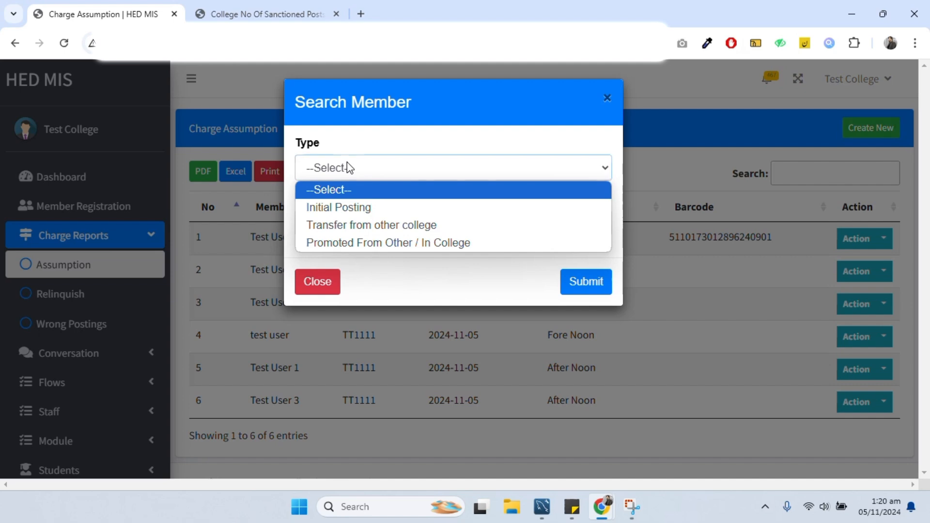
{"action": "left_click", "coordinate": [342, 225]}
- Look up Test User 4 by CNIC and assume charge against the Associate Professor post
{"action": "left_click", "coordinate": [343, 222]}
{"action": "left_click", "coordinate": [405, 258]}
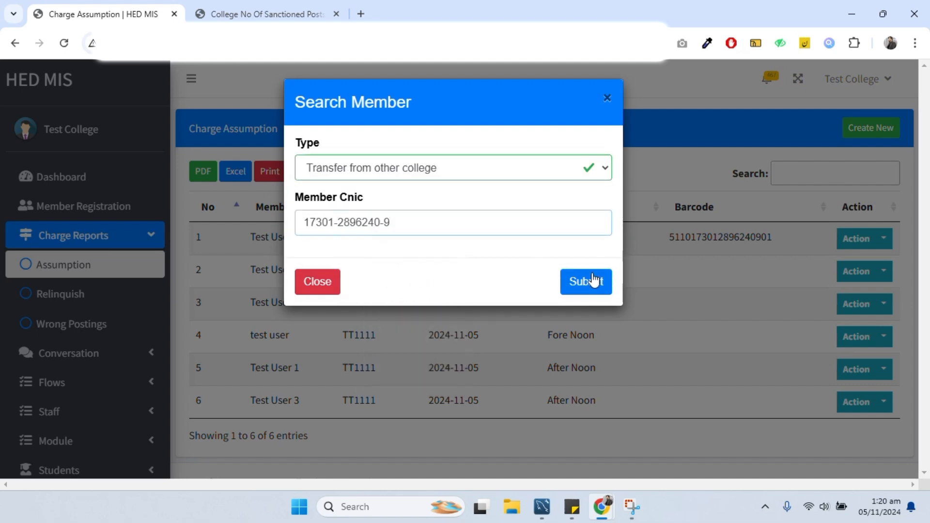
{"action": "left_click", "coordinate": [592, 281]}
{"action": "scroll", "coordinate": [483, 293], "scroll_direction": "down", "scroll_amount": 7}
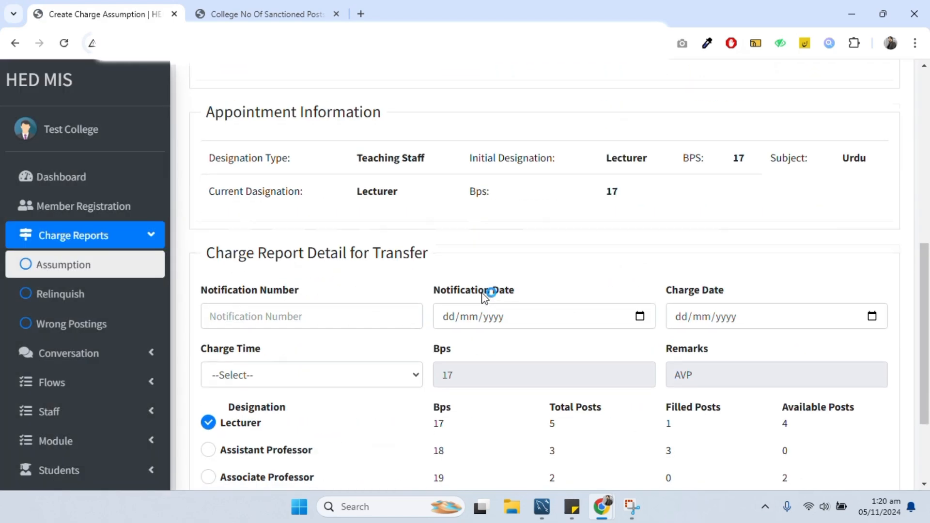
{"action": "scroll", "coordinate": [484, 295], "scroll_direction": "down", "scroll_amount": 3}
{"action": "left_click", "coordinate": [209, 349]}
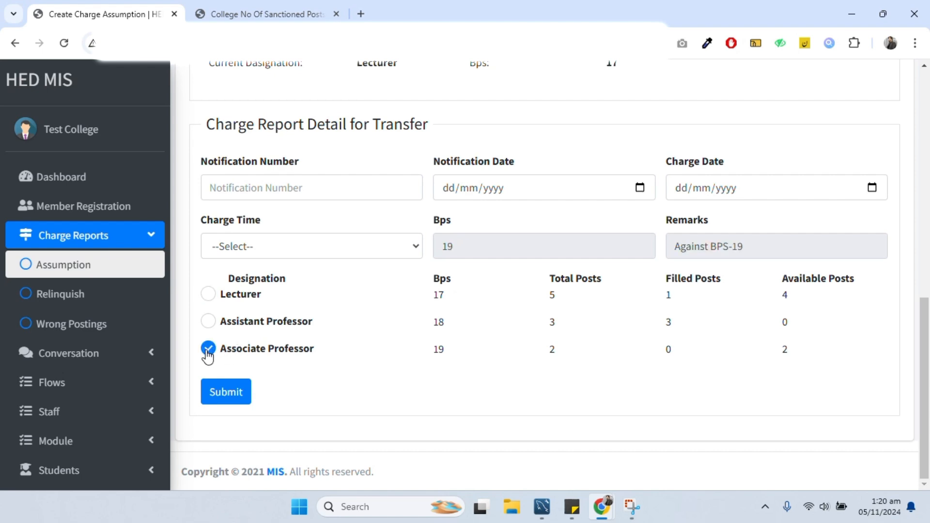
- Fill the suggested notification number, dates 05/11/2024, Fore Noon charge time, and submit
{"action": "left_click", "coordinate": [256, 189]}
{"action": "left_click", "coordinate": [315, 228]}
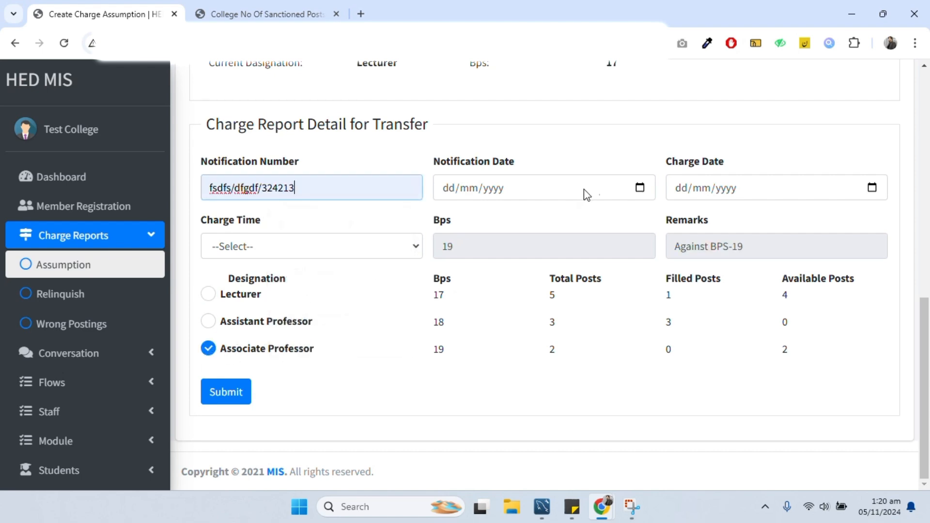
{"action": "left_click", "coordinate": [639, 189]}
{"action": "left_click", "coordinate": [487, 279]}
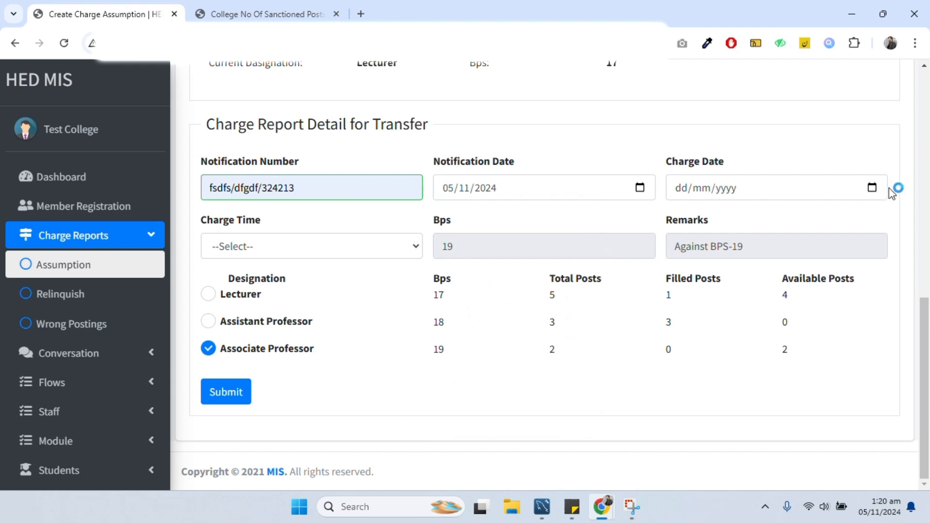
{"action": "left_click", "coordinate": [872, 188]}
{"action": "left_click", "coordinate": [727, 280]}
{"action": "left_click", "coordinate": [339, 248]}
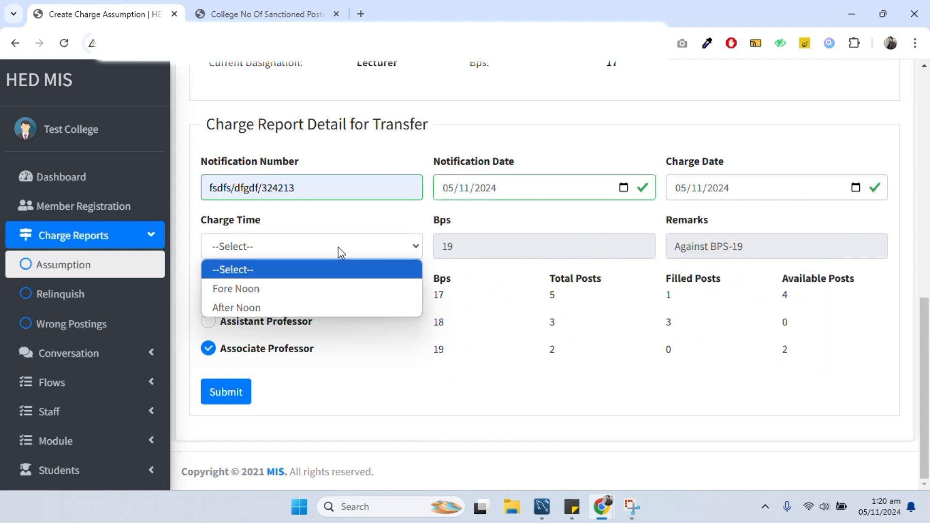
{"action": "left_click", "coordinate": [302, 291]}
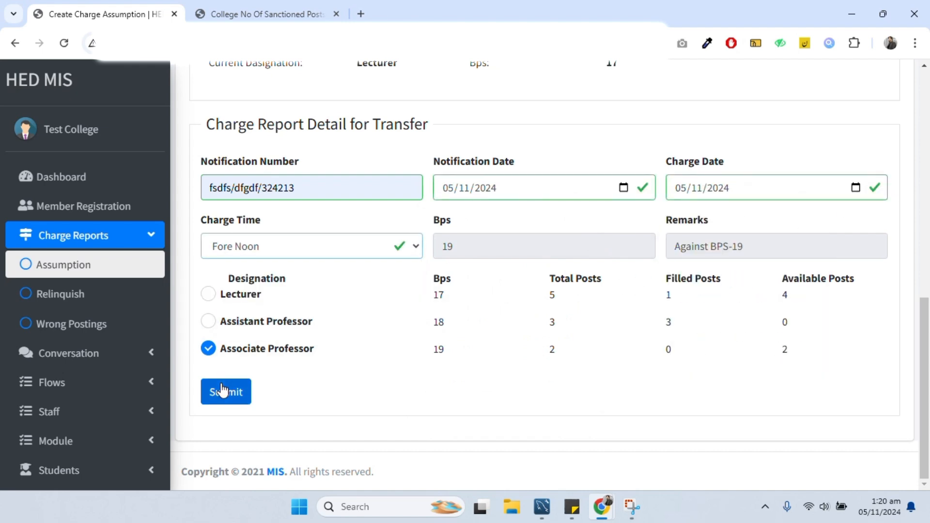
{"action": "left_click", "coordinate": [224, 387]}
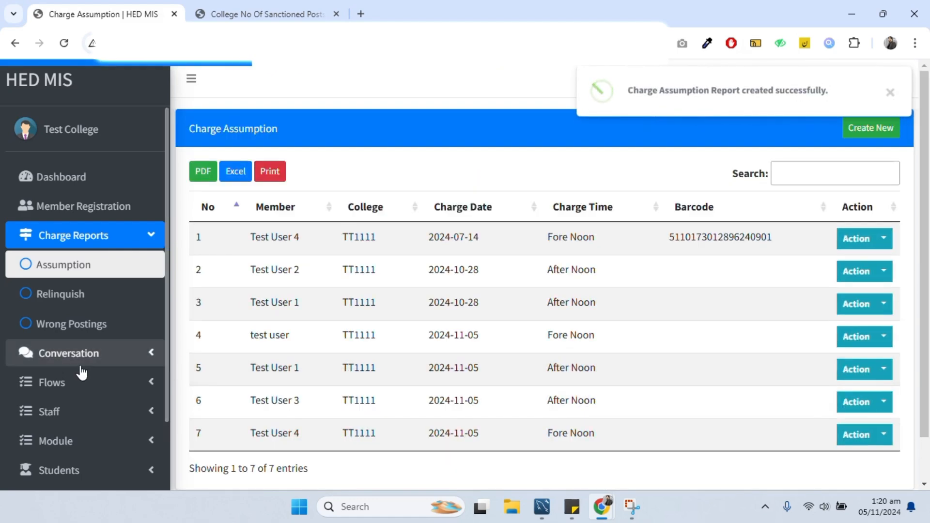
- Check Test User 4 shows Lecturer BPS 17 plus a red Associate Professor BPS 19 entry
{"action": "left_click", "coordinate": [47, 417]}
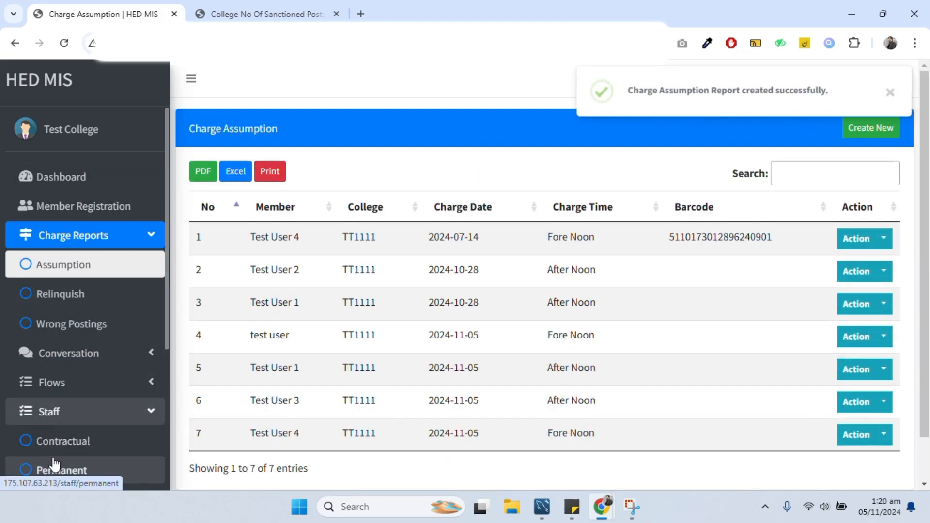
{"action": "left_click", "coordinate": [54, 466]}
{"action": "scroll", "coordinate": [487, 376], "scroll_direction": "down", "scroll_amount": 1}
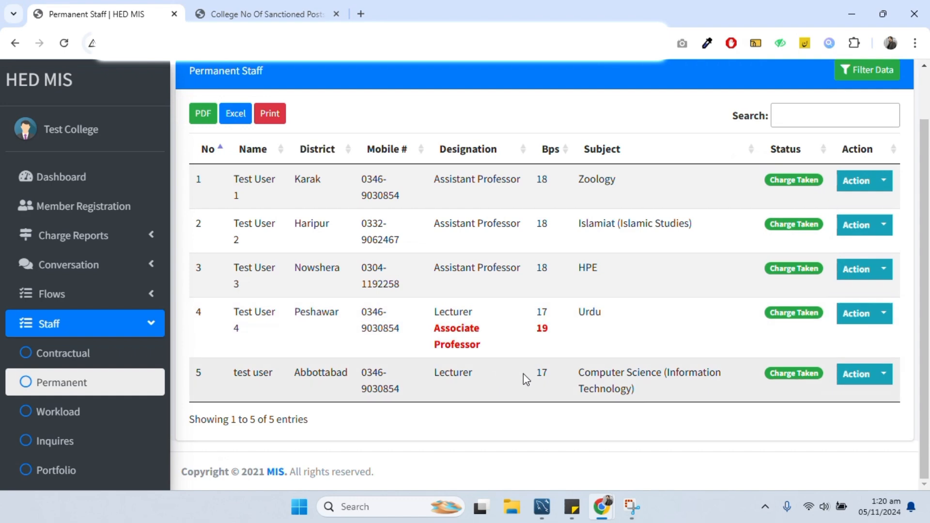
{"action": "left_click_drag", "start_coordinate": [553, 342], "coordinate": [378, 342]}
{"action": "left_click", "coordinate": [438, 309]}
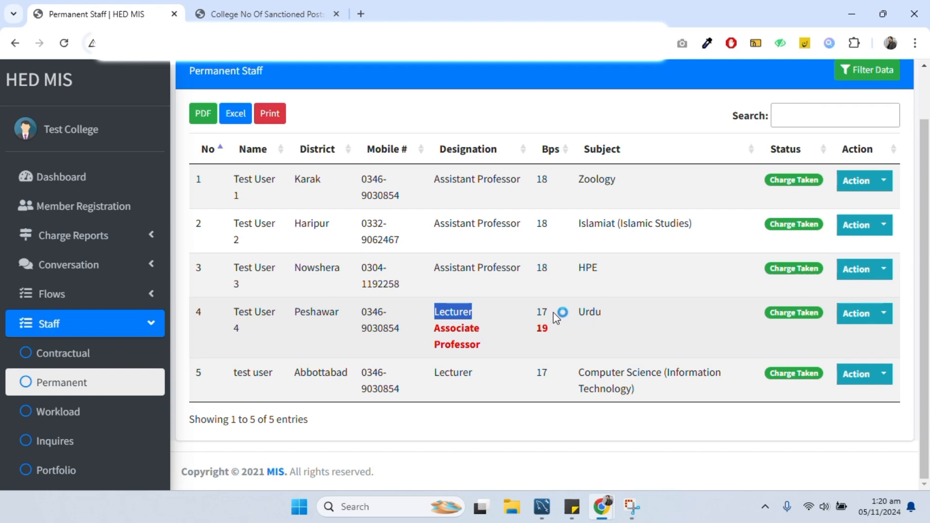
{"action": "double_click", "coordinate": [540, 311]}
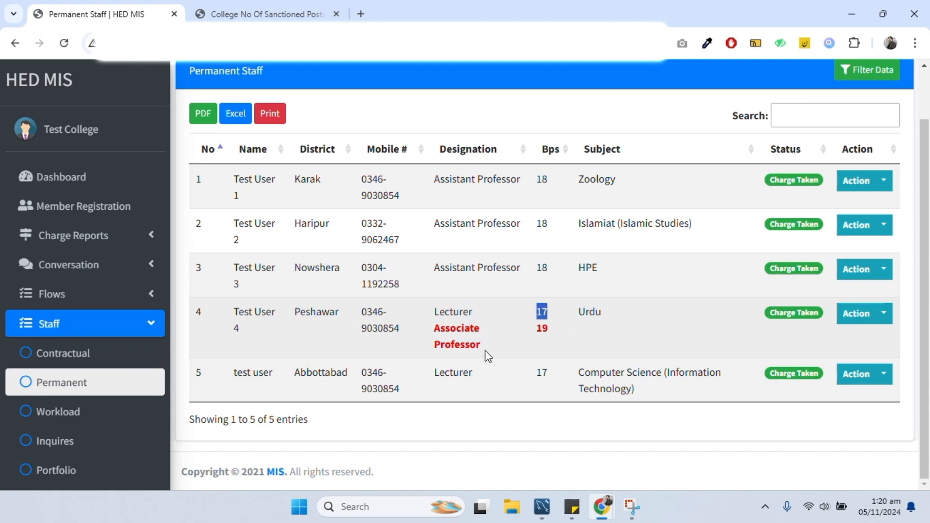
{"action": "left_click_drag", "start_coordinate": [482, 345], "coordinate": [435, 329]}
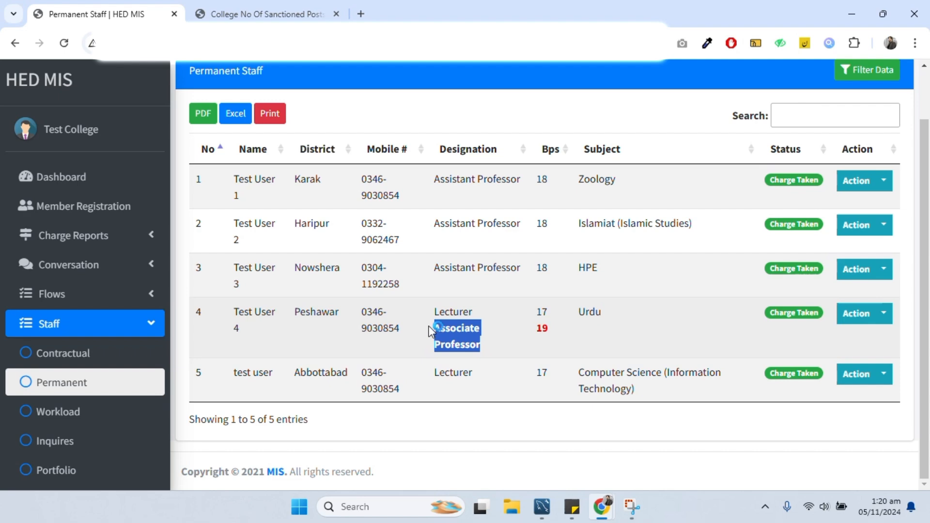
{"action": "double_click", "coordinate": [542, 329]}
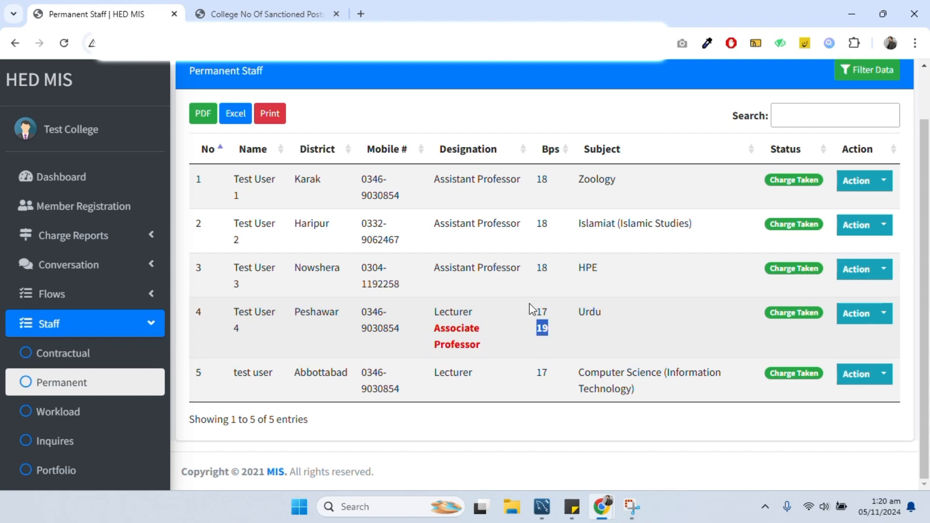
{"action": "left_click", "coordinate": [228, 10]}
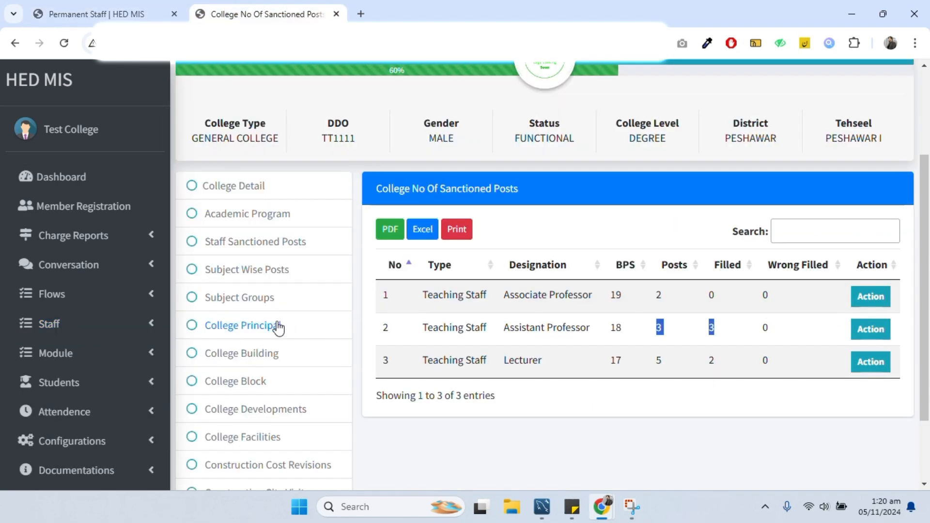
- Reload sanctioned posts: Associate Professor 1 filled and 1 wrong filled, Lecturer 1 of 5 filled
{"action": "left_click", "coordinate": [251, 245]}
{"action": "scroll", "coordinate": [448, 280], "scroll_direction": "down", "scroll_amount": 4}
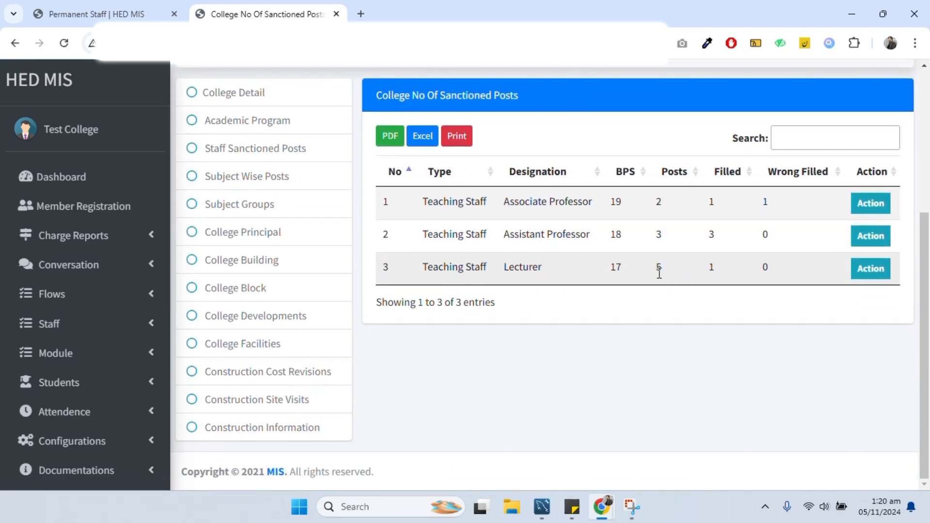
{"action": "double_click", "coordinate": [664, 269]}
{"action": "double_click", "coordinate": [764, 201]}
{"action": "double_click", "coordinate": [710, 202]}
{"action": "double_click", "coordinate": [711, 269]}
{"action": "left_click", "coordinate": [102, 237]}
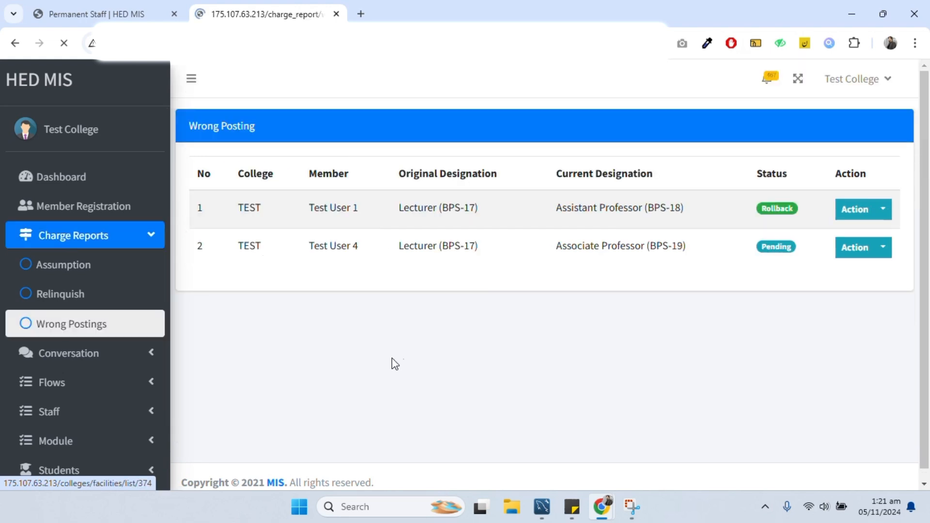
{"action": "left_click_drag", "start_coordinate": [231, 270], "coordinate": [376, 271]}
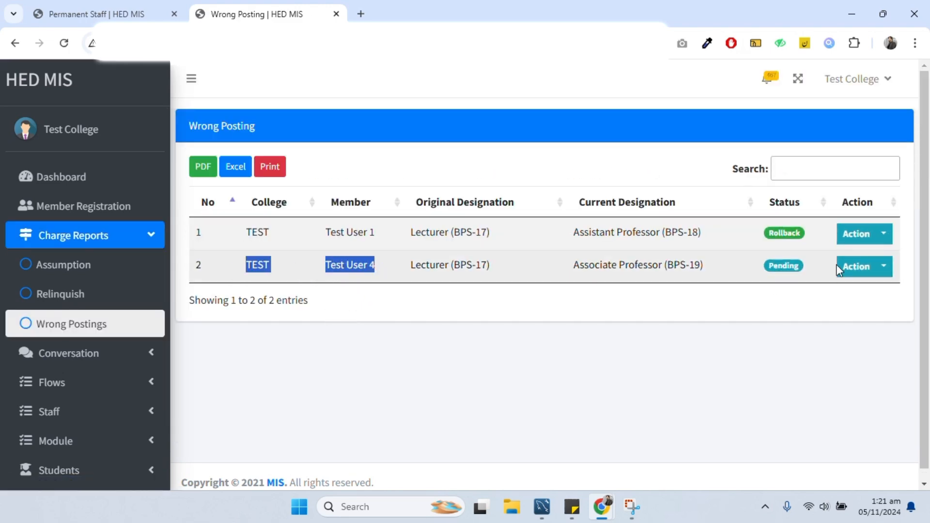
{"action": "left_click", "coordinate": [818, 274]}
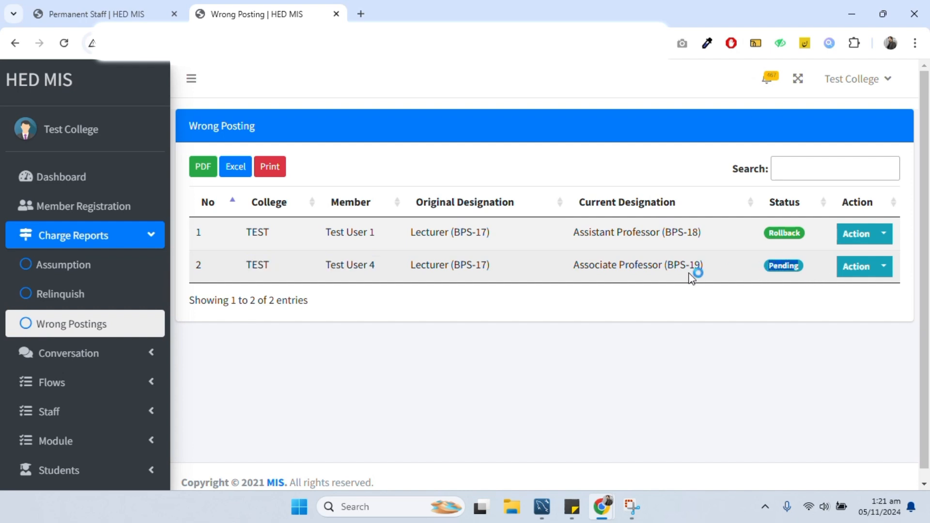
{"action": "left_click", "coordinate": [569, 262]}
{"action": "left_click_drag", "start_coordinate": [413, 269], "coordinate": [502, 273]}
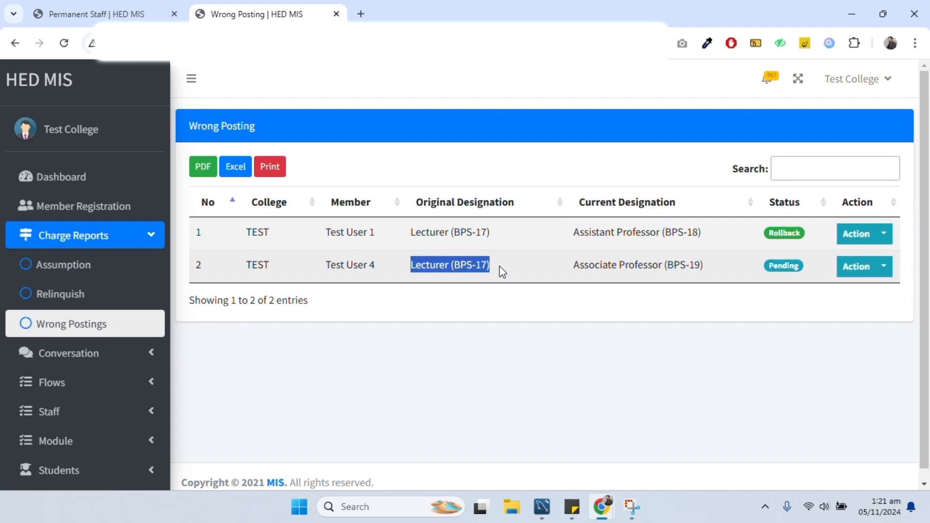
{"action": "left_click_drag", "start_coordinate": [573, 264], "coordinate": [725, 271]}
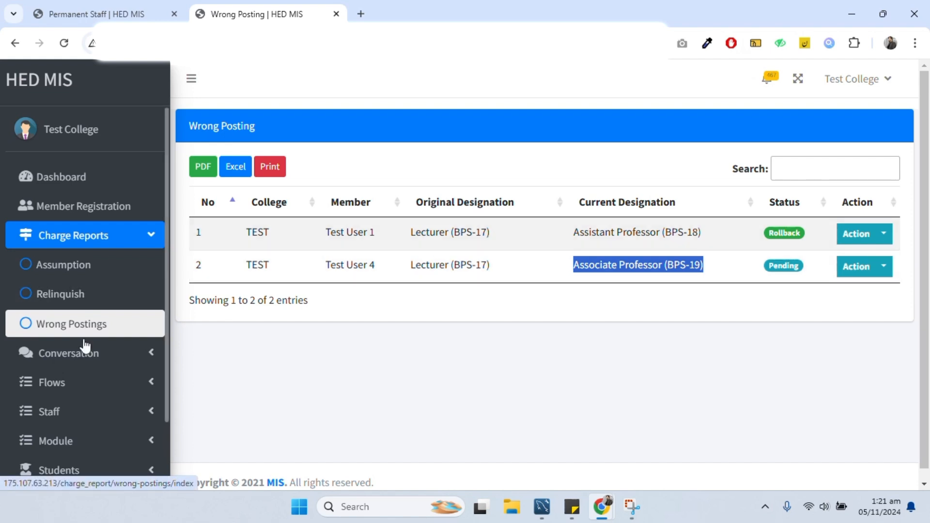
{"action": "left_click", "coordinate": [74, 412]}
{"action": "left_click", "coordinate": [75, 468]}
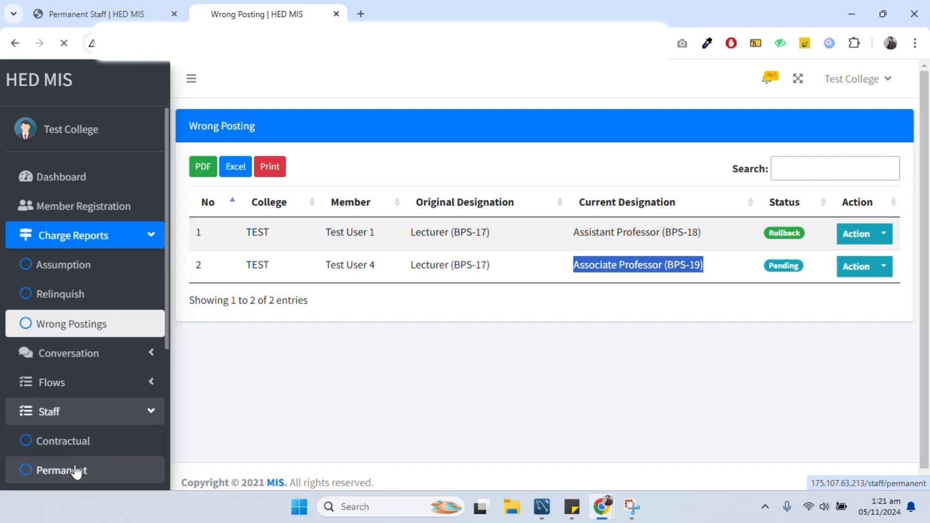
{"action": "scroll", "coordinate": [440, 345], "scroll_direction": "down", "scroll_amount": 1}
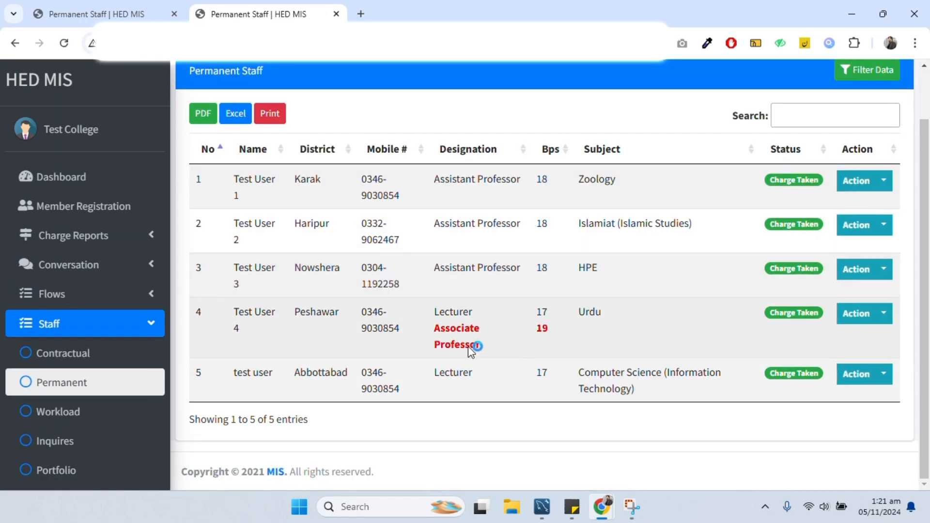
{"action": "mouse_move", "coordinate": [439, 332]}
{"action": "left_mouse_down"}
{"action": "mouse_move", "coordinate": [533, 334]}
{"action": "mouse_move", "coordinate": [528, 347]}
{"action": "mouse_move", "coordinate": [424, 334]}
{"action": "left_mouse_up"}
{"action": "left_click", "coordinate": [540, 341]}
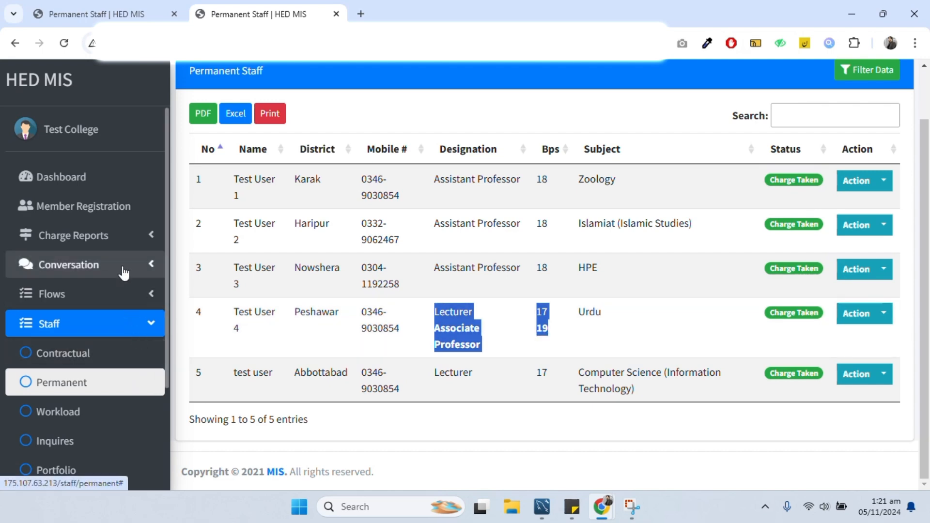
{"action": "left_click", "coordinate": [113, 242]}
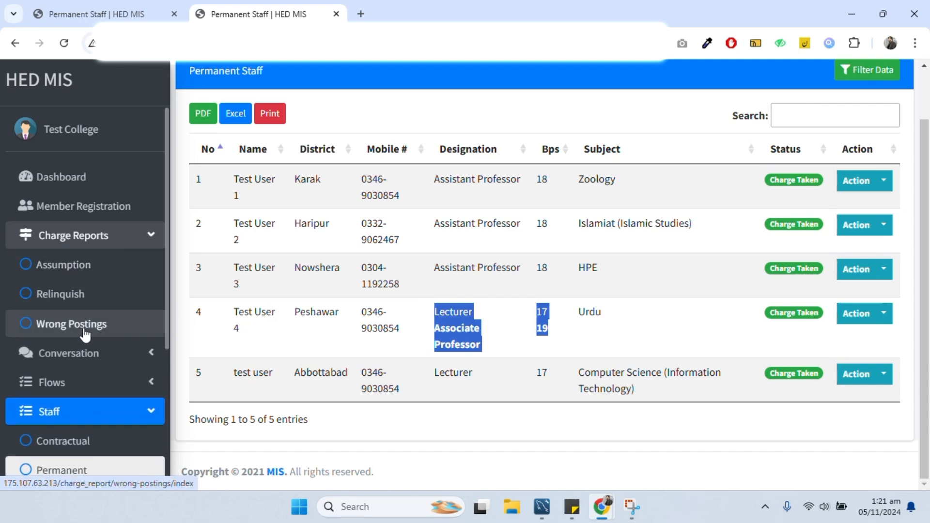
{"action": "left_click", "coordinate": [83, 330]}
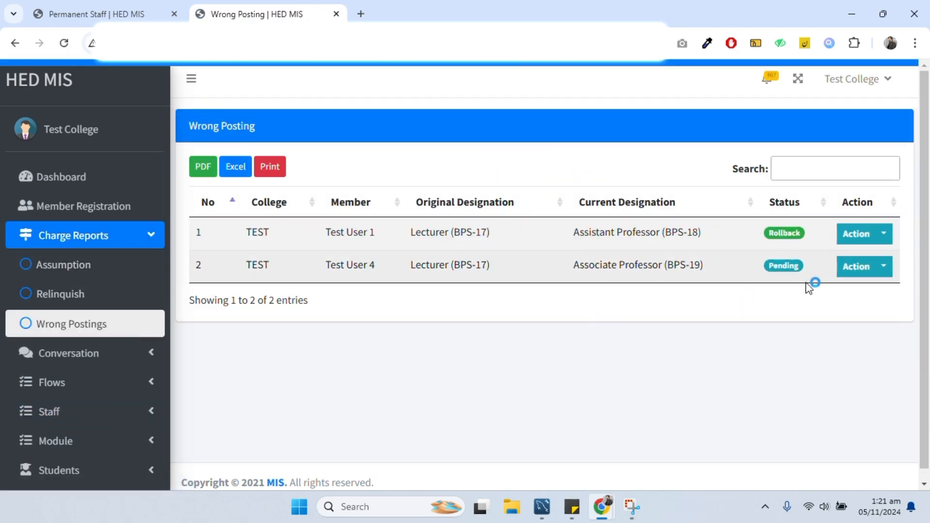
- Roll back Test User 4's wrong posting with remark 'rolled back to actual grade' and confirm Rollback status
{"action": "left_click", "coordinate": [881, 268]}
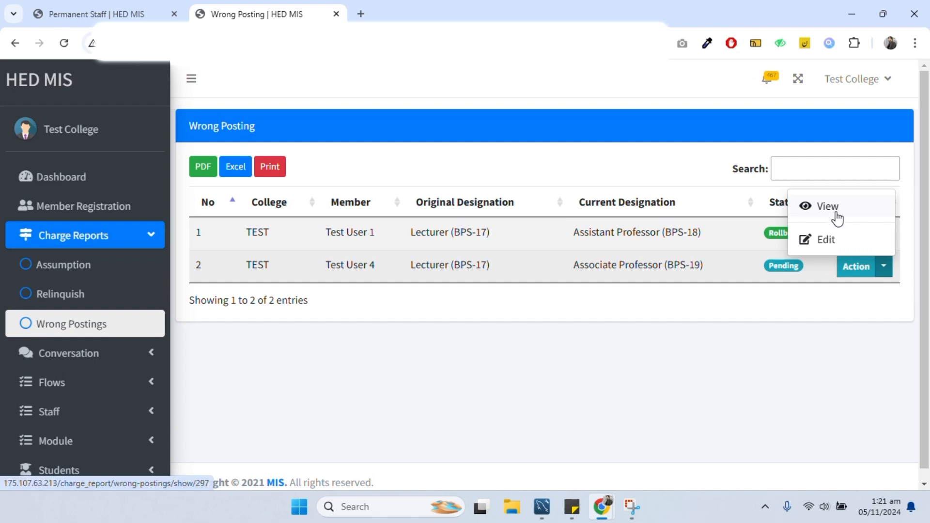
{"action": "left_click", "coordinate": [836, 216]}
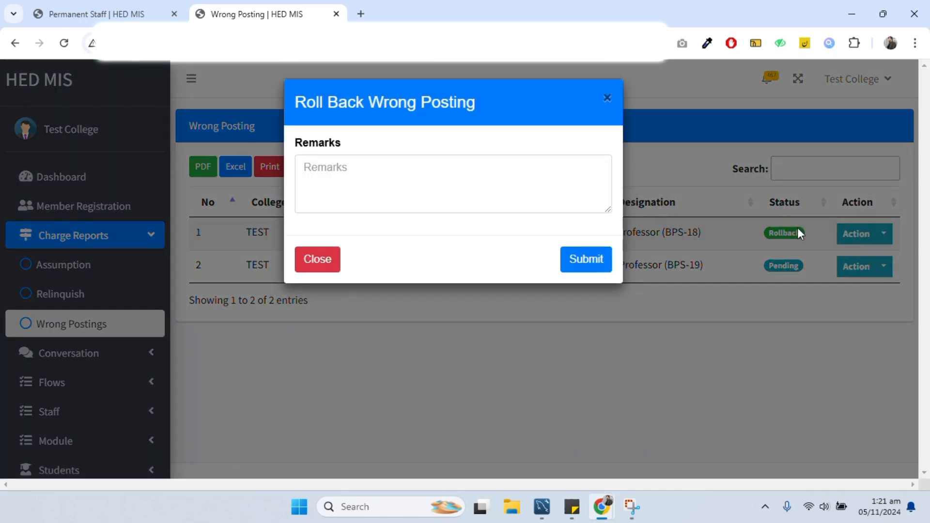
{"action": "left_click", "coordinate": [488, 198]}
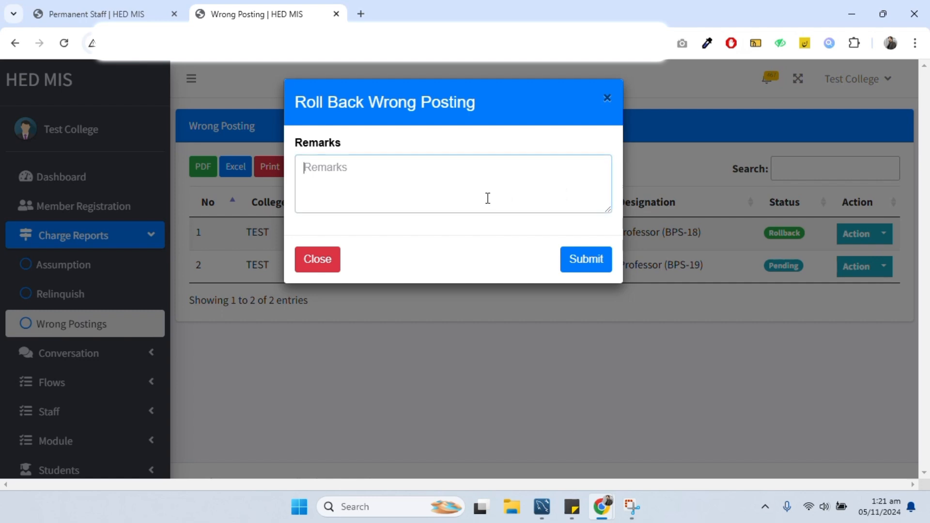
{"action": "type", "text": "rolledback to actual grade"}
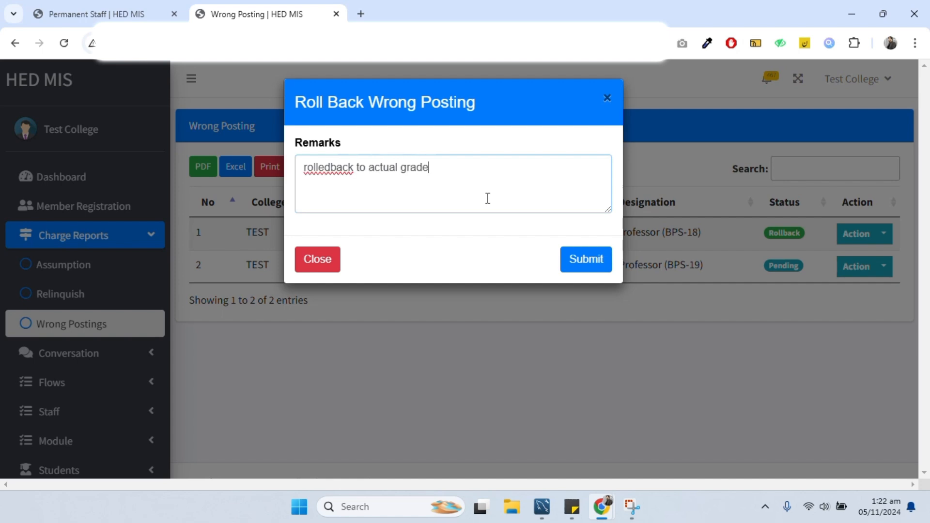
{"action": "left_click", "coordinate": [332, 166]}
{"action": "left_click", "coordinate": [577, 260]}
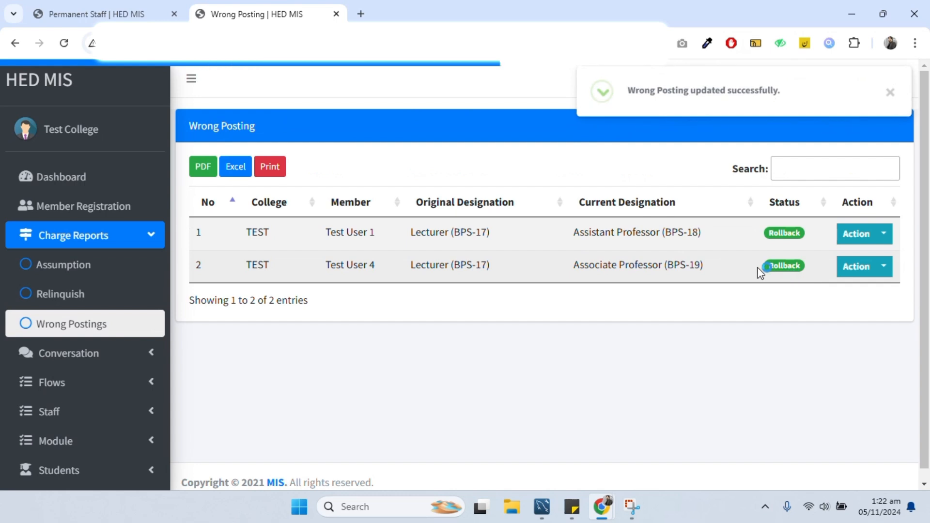
{"action": "left_click_drag", "start_coordinate": [759, 266], "coordinate": [818, 269]}
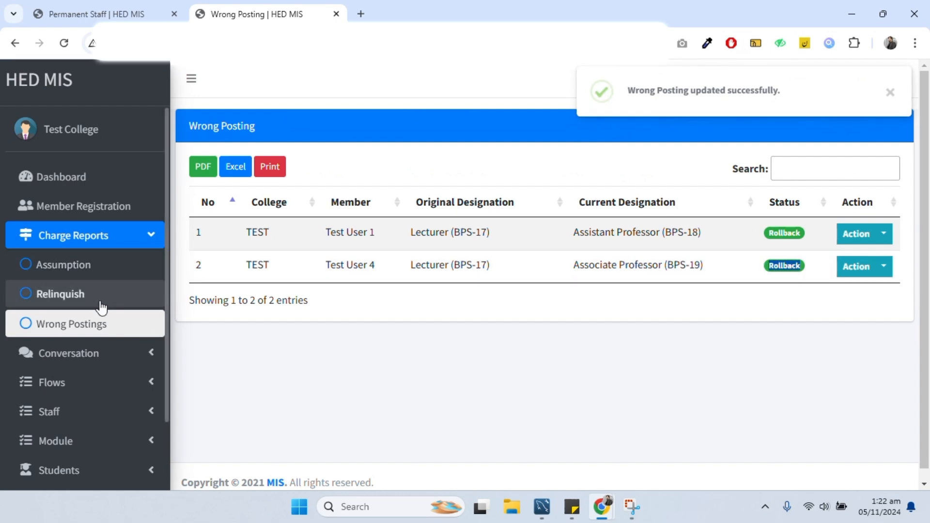
{"action": "left_click", "coordinate": [78, 412]}
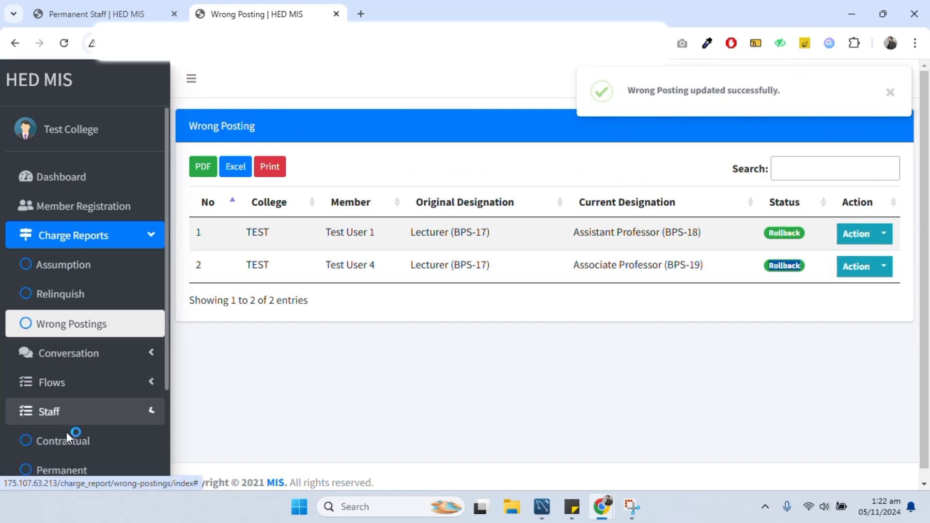
- Check the permanent staff list and the sanctioned posts: Associate Professor 0 filled, Lecturer 2 filled
{"action": "left_click", "coordinate": [61, 469]}
{"action": "scroll", "coordinate": [561, 367], "scroll_direction": "down", "scroll_amount": 1}
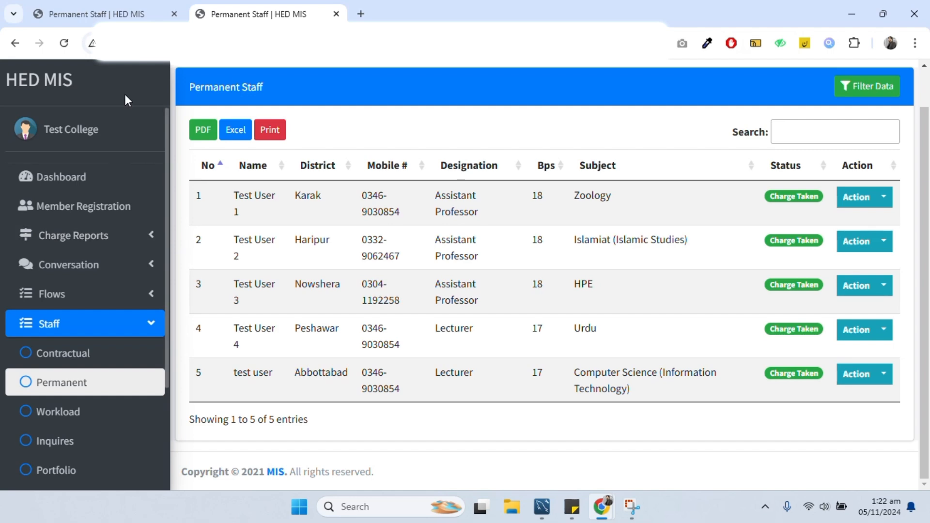
{"action": "left_click", "coordinate": [77, 130]}
{"action": "left_click", "coordinate": [262, 385]}
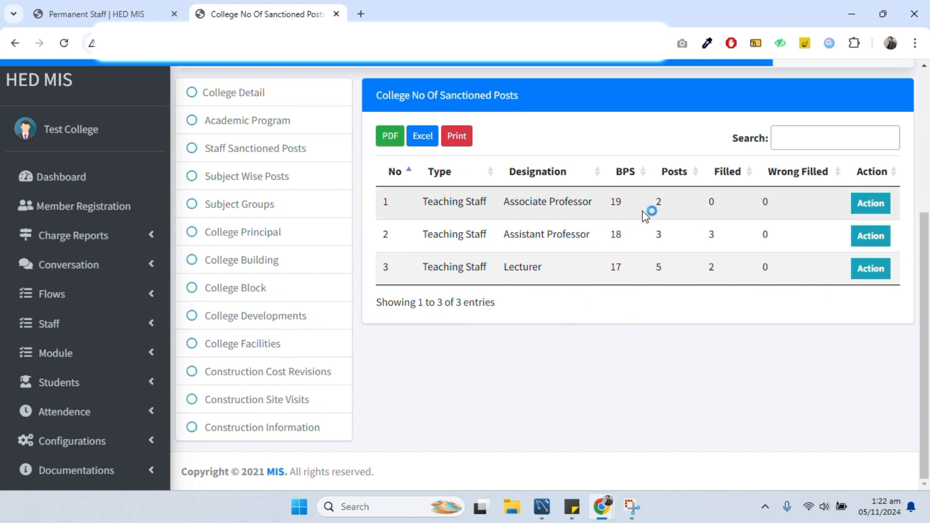
{"action": "double_click", "coordinate": [711, 202]}
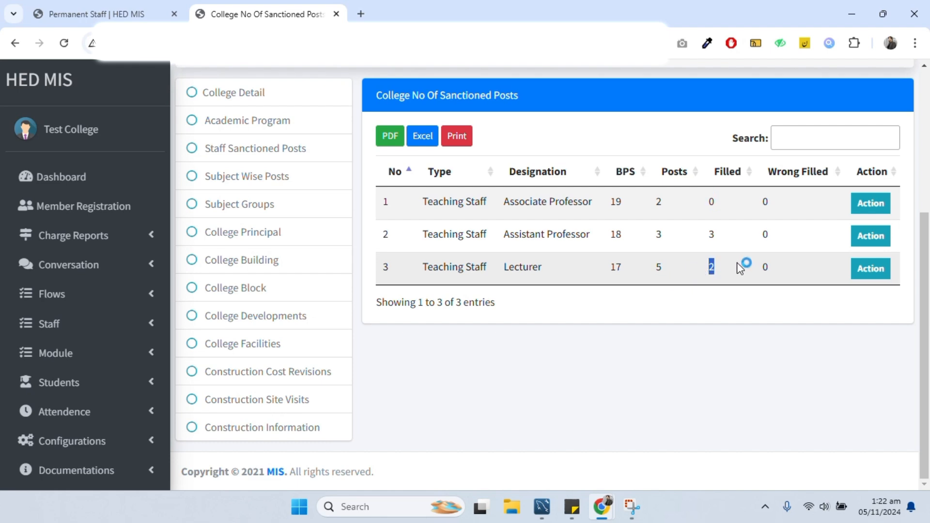
{"action": "left_click", "coordinate": [70, 235]}
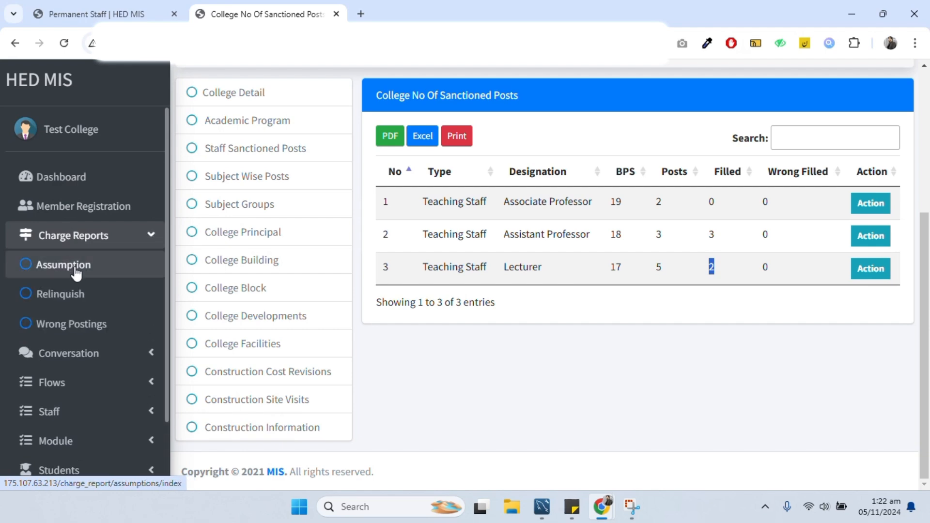
{"action": "left_click", "coordinate": [76, 272]}
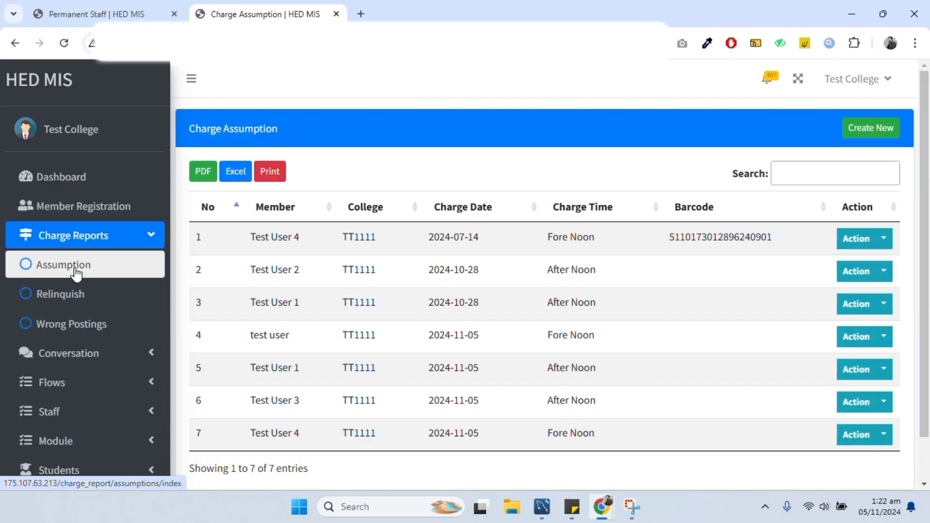
- Review a new charge assumption's Type options, cancel it, and return to the dashboard showing 5 permanent staff
{"action": "left_click", "coordinate": [888, 129]}
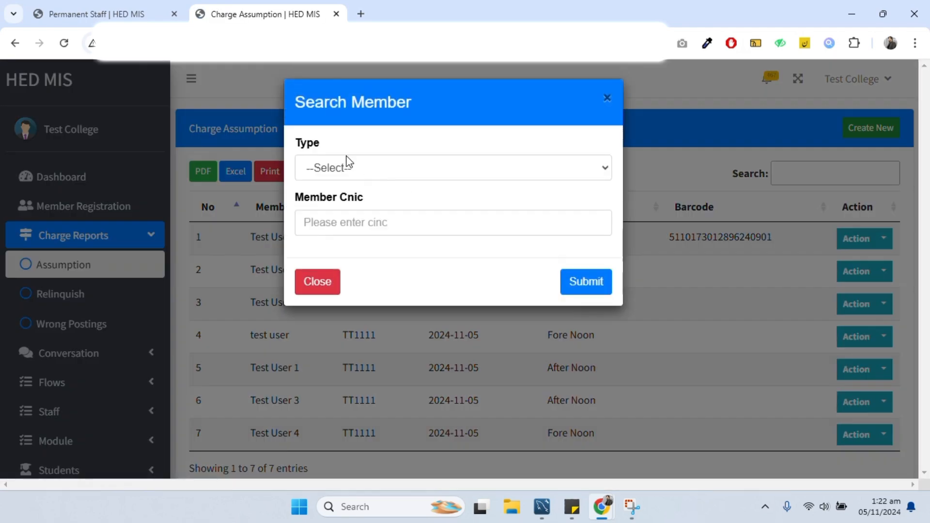
{"action": "left_click", "coordinate": [345, 168]}
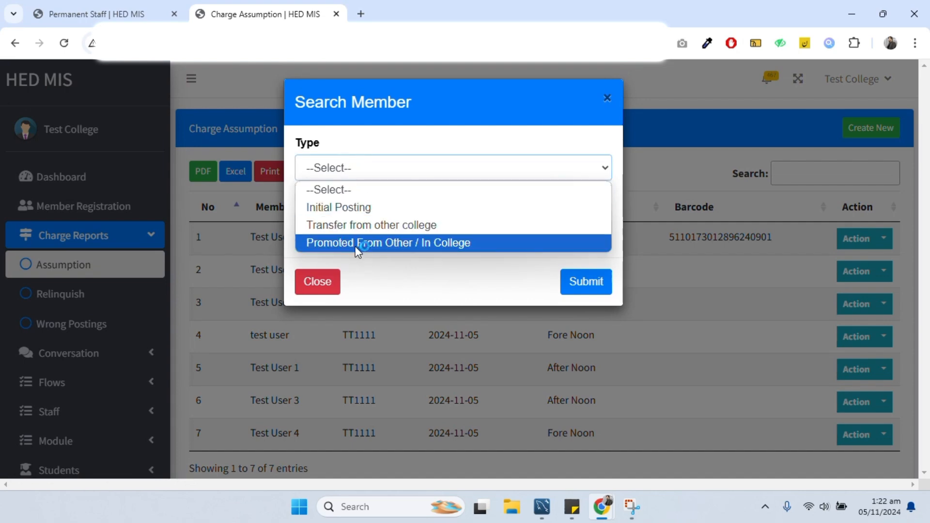
{"action": "left_click", "coordinate": [393, 231]}
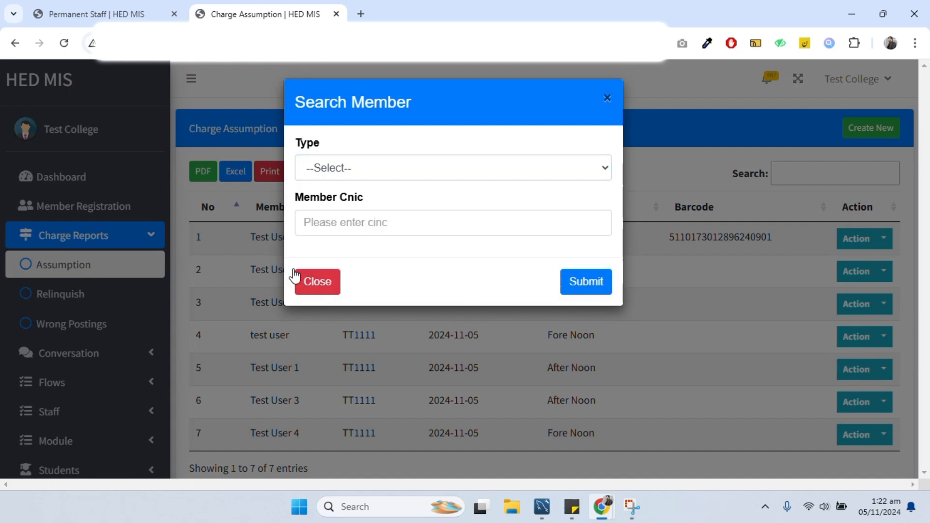
{"action": "left_click", "coordinate": [314, 290]}
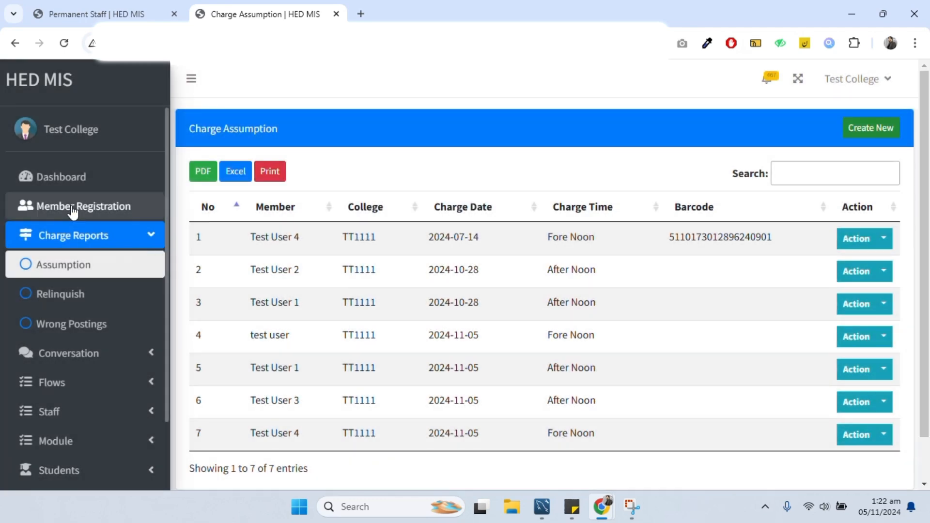
{"action": "left_click", "coordinate": [68, 186]}
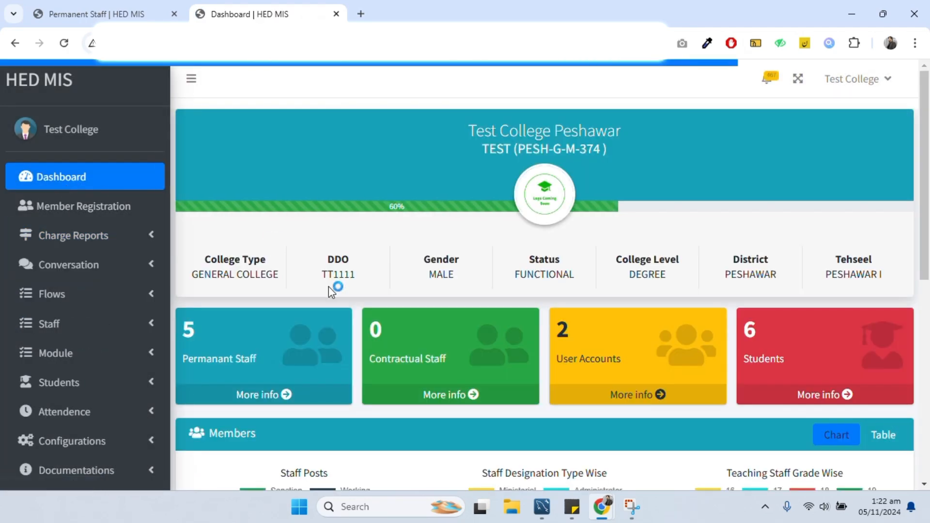